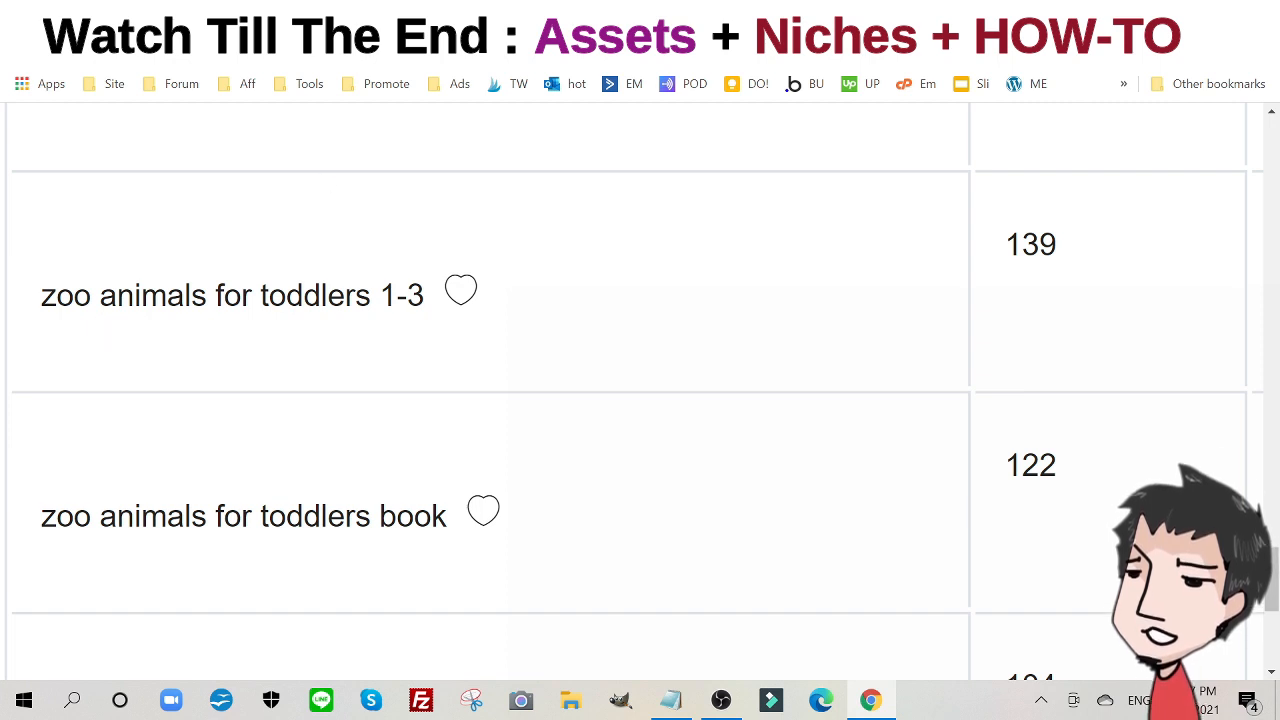
- Note the 139 search volume for 'zoo animals for toddlers 1-3', then switch to its Amazon results
left_click_drag(41, 297, 378, 297)
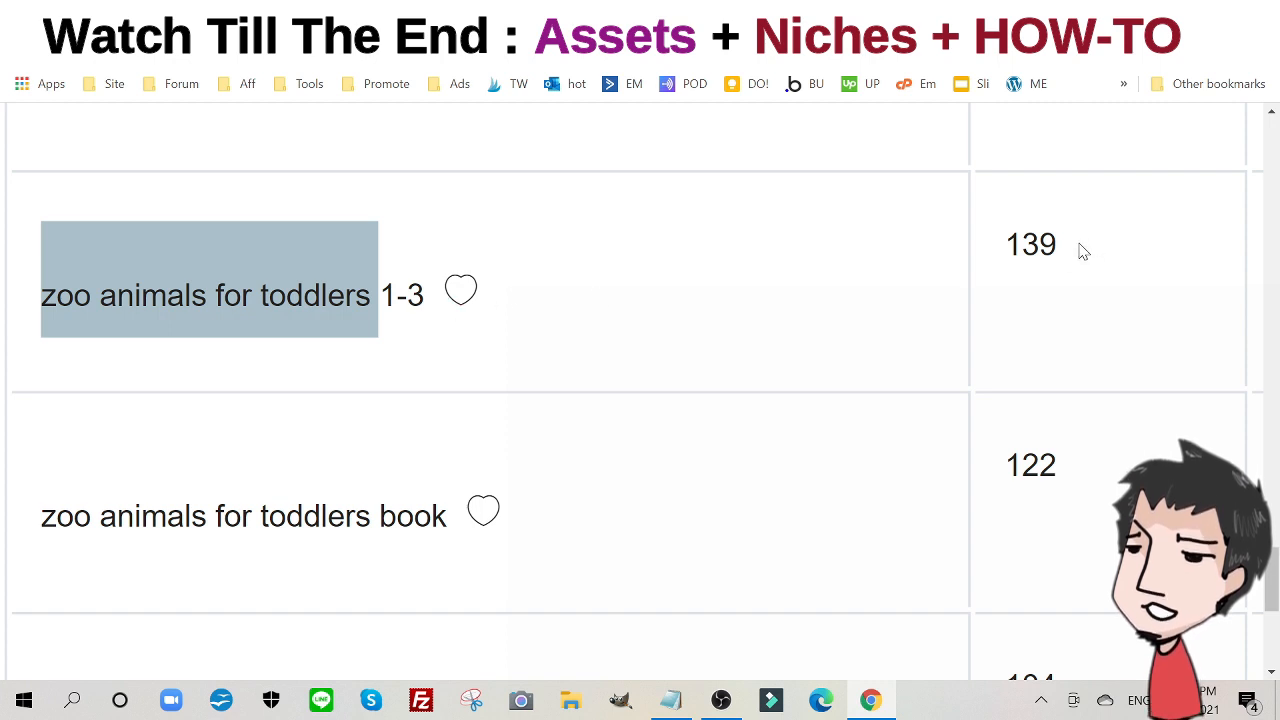
left_click_drag(1058, 245, 1003, 246)
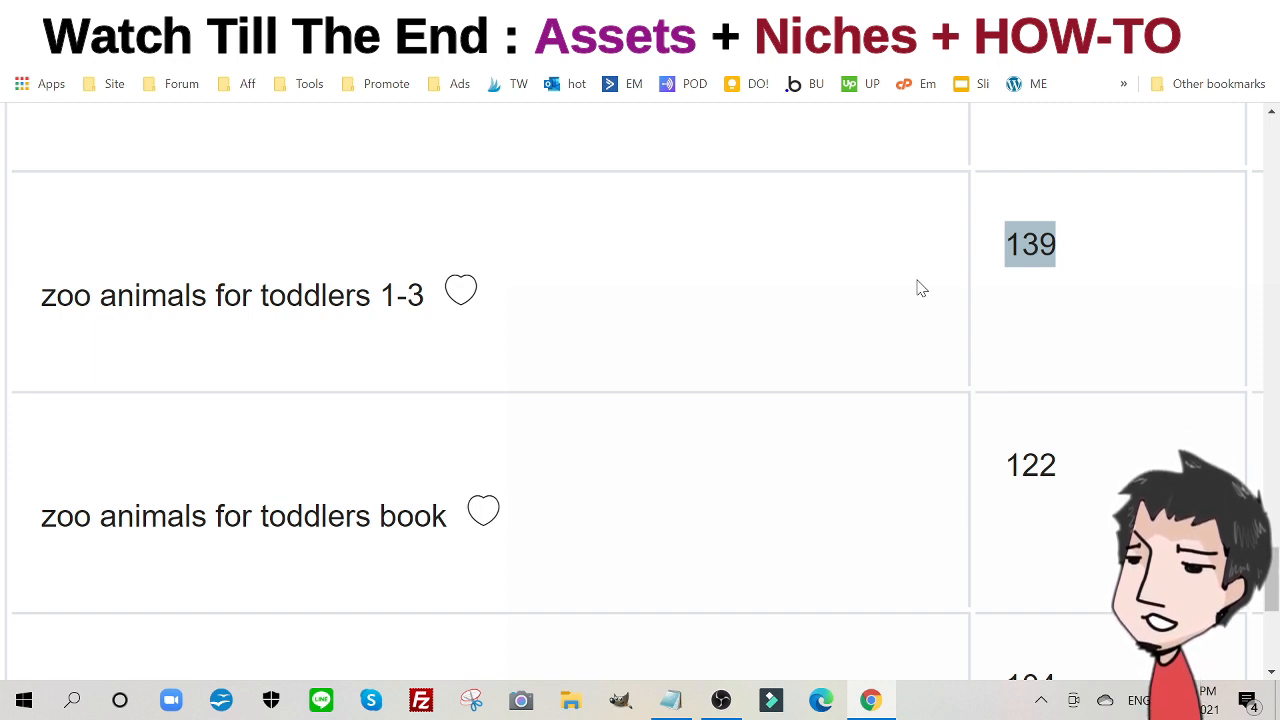
left_click(560, 15)
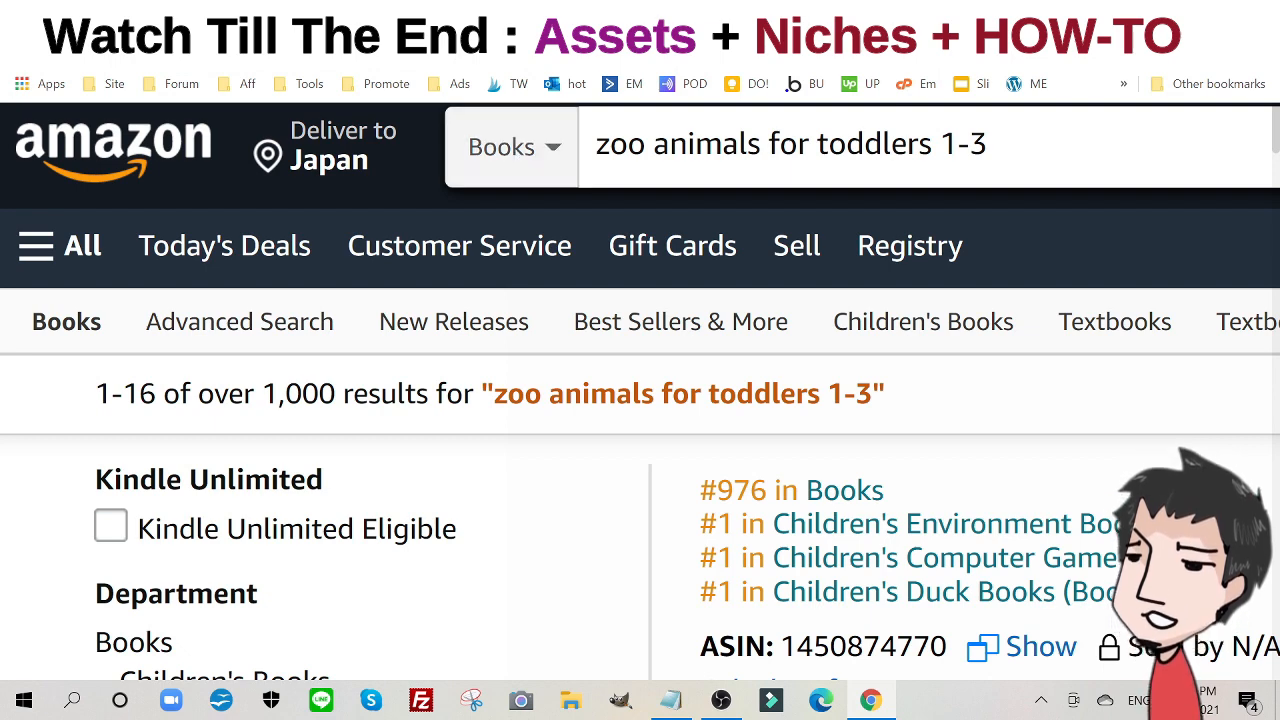
- Compare Amazon's over 1,000 results for 'zoo animals for toddlers 1-3' with the keyword's 139 volume
left_click(607, 146)
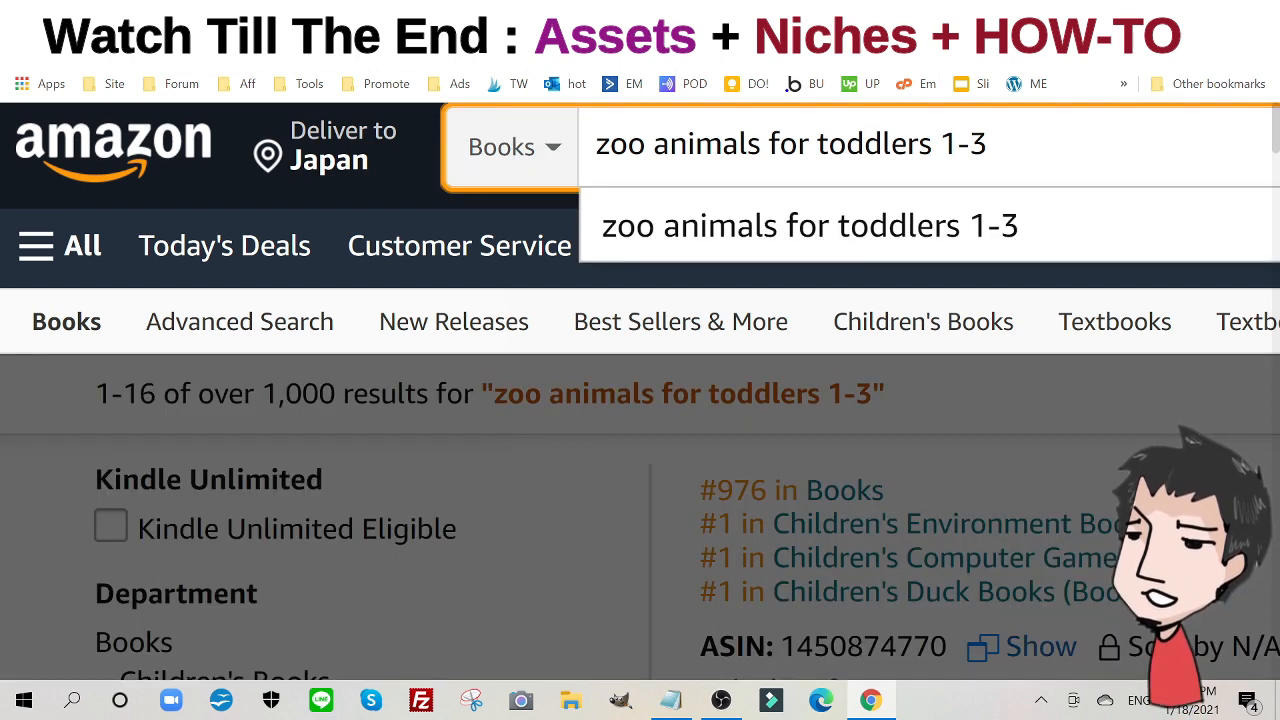
left_click(814, 145)
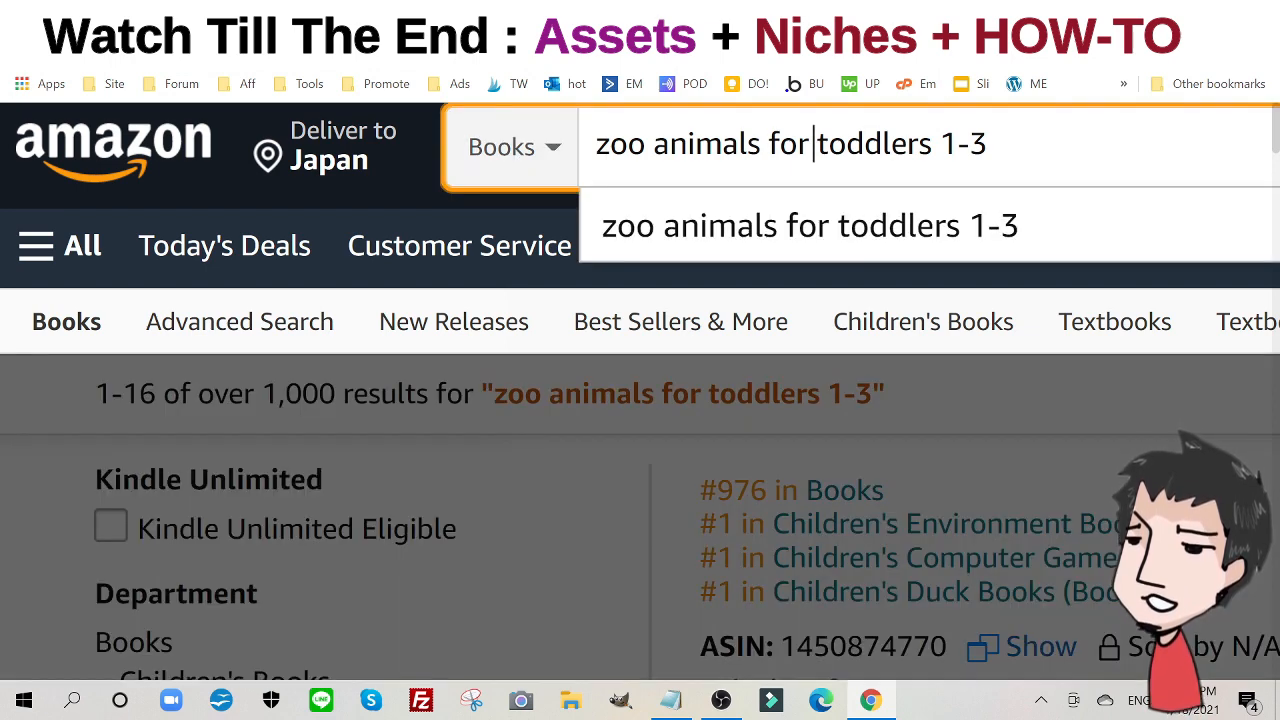
left_click(520, 445)
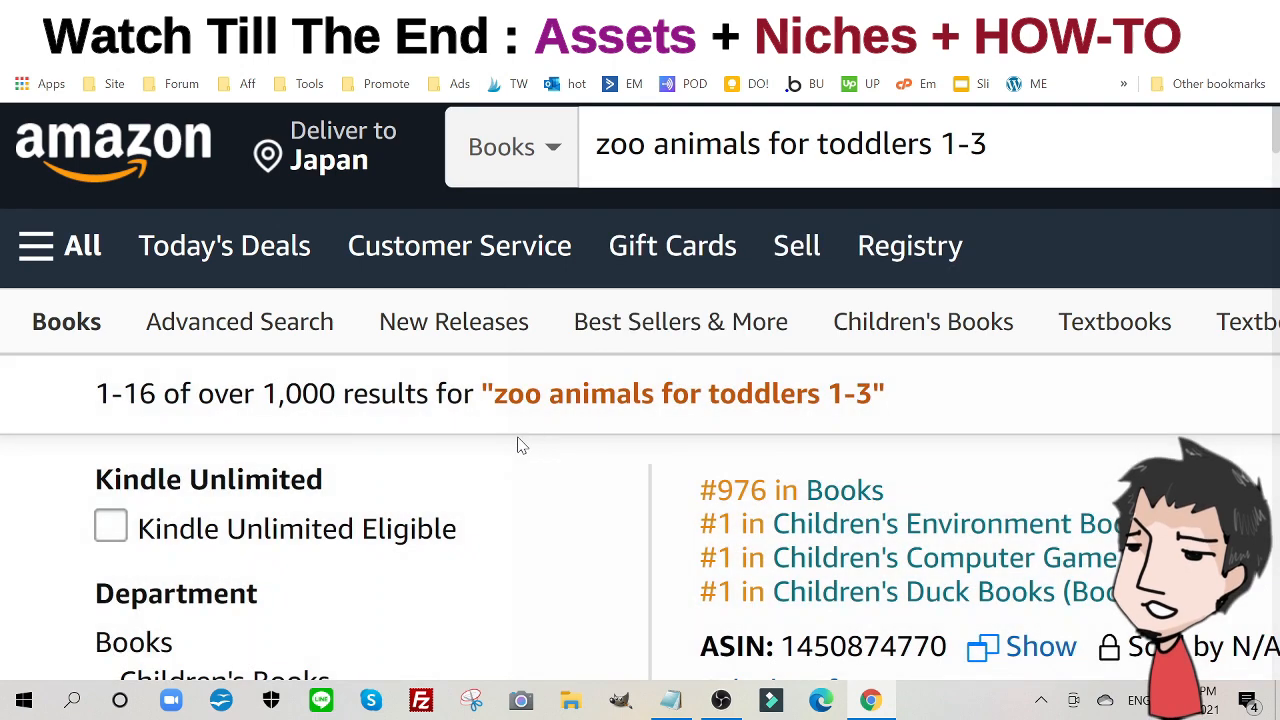
left_click_drag(343, 393, 262, 393)
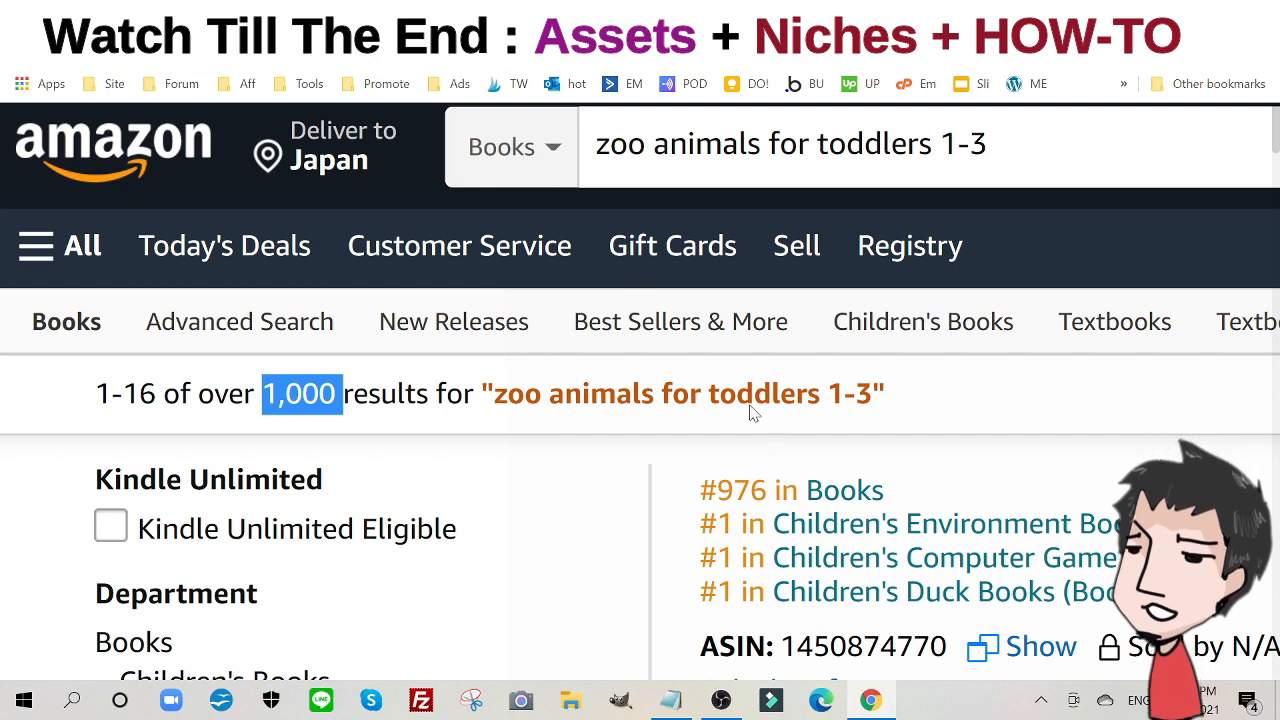
left_click(480, 14)
left_click(640, 14)
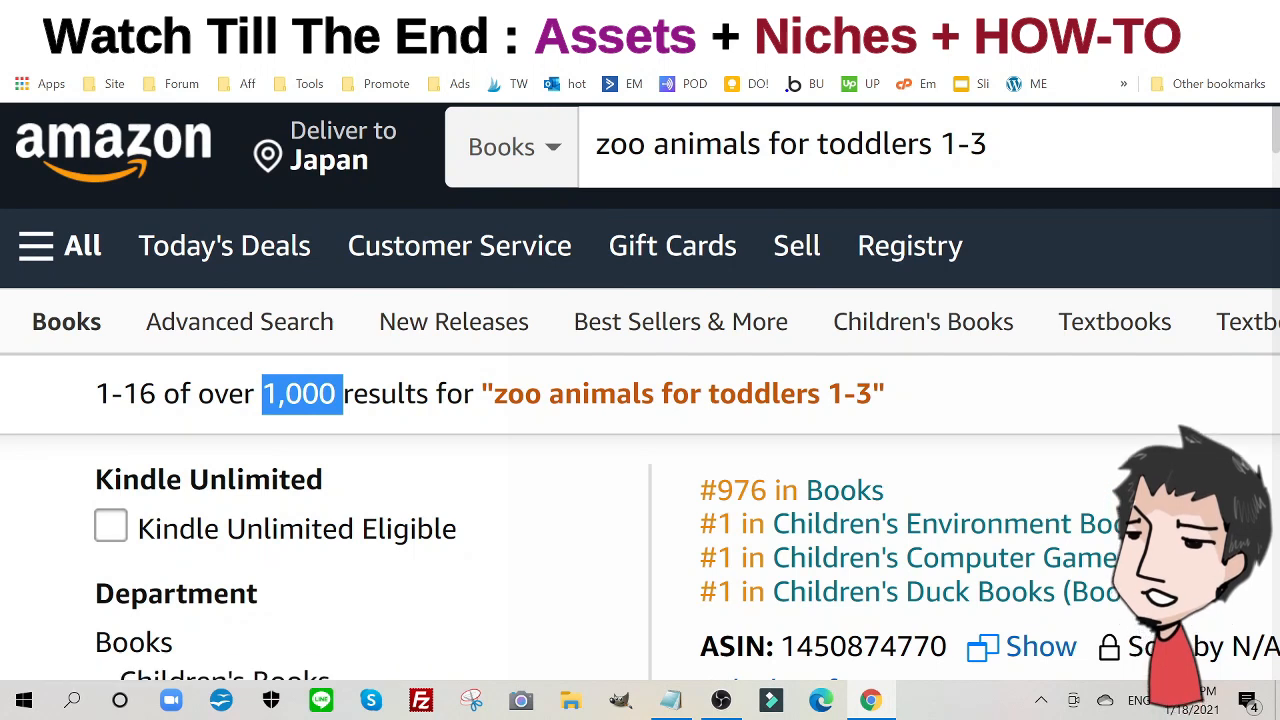
left_click(650, 14)
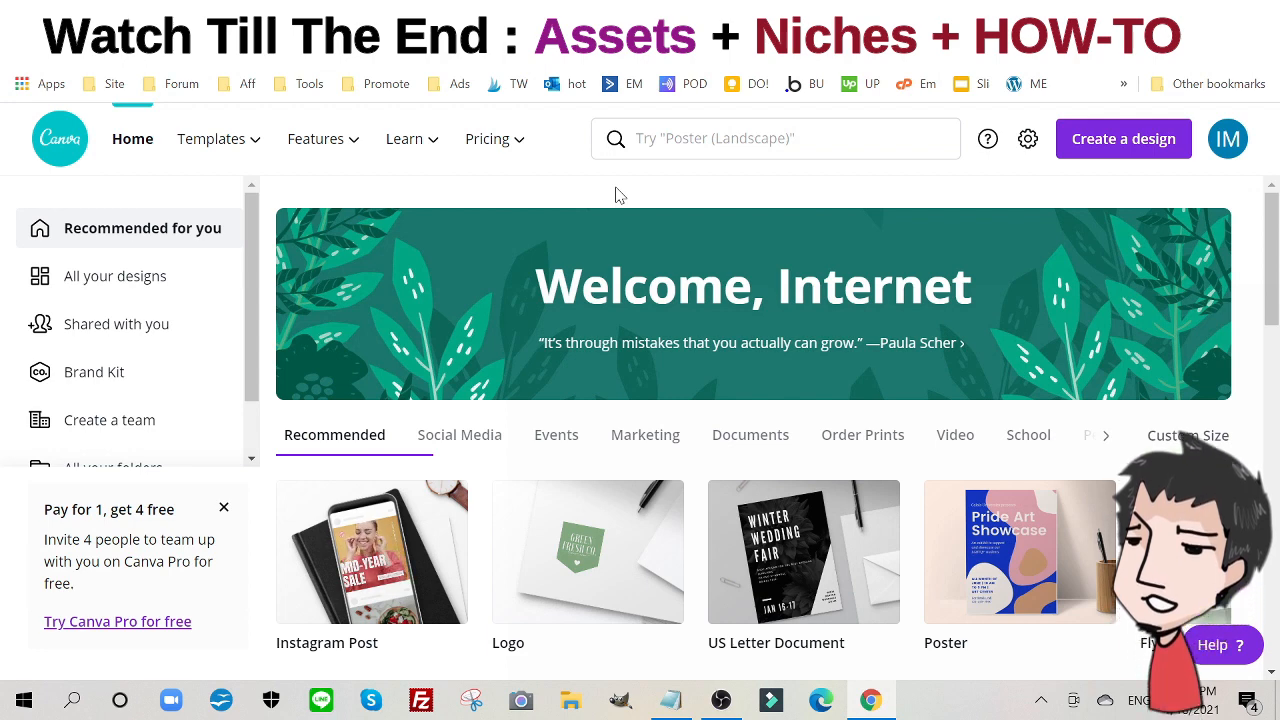
- Create a blank US Letter Document from the Recommended designs
scroll(783, 195, "down", 1)
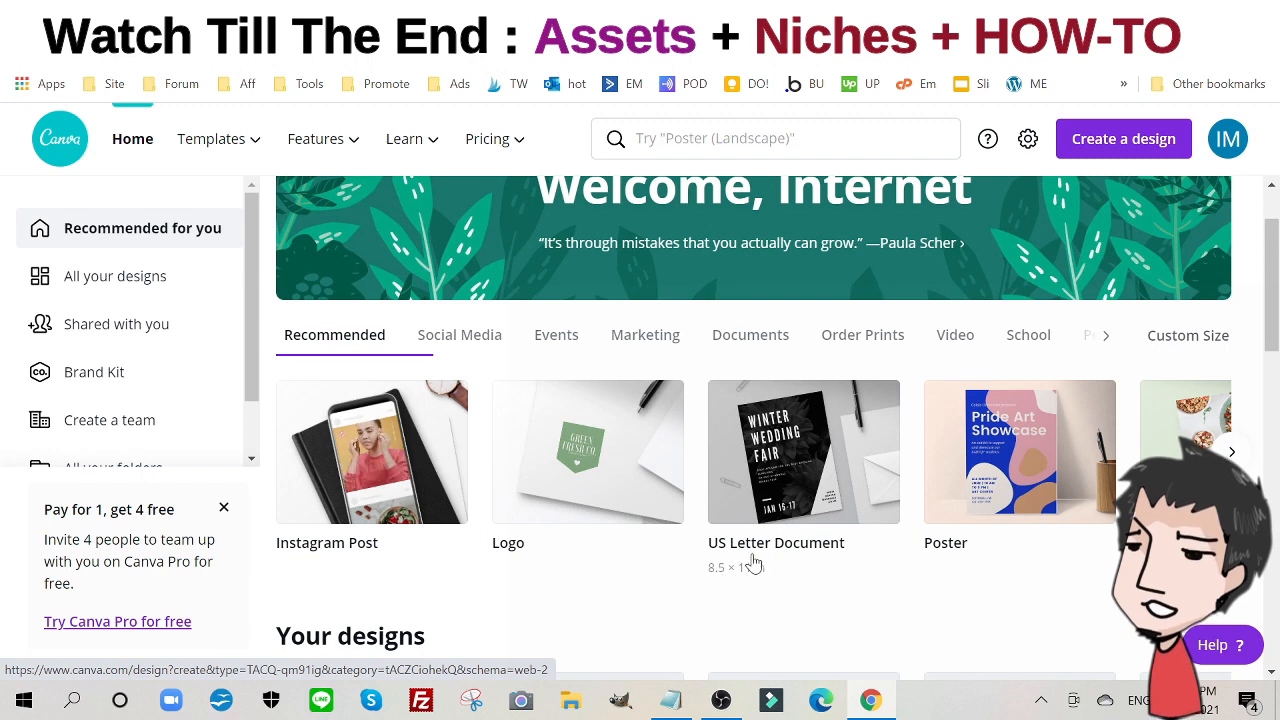
left_click(778, 422)
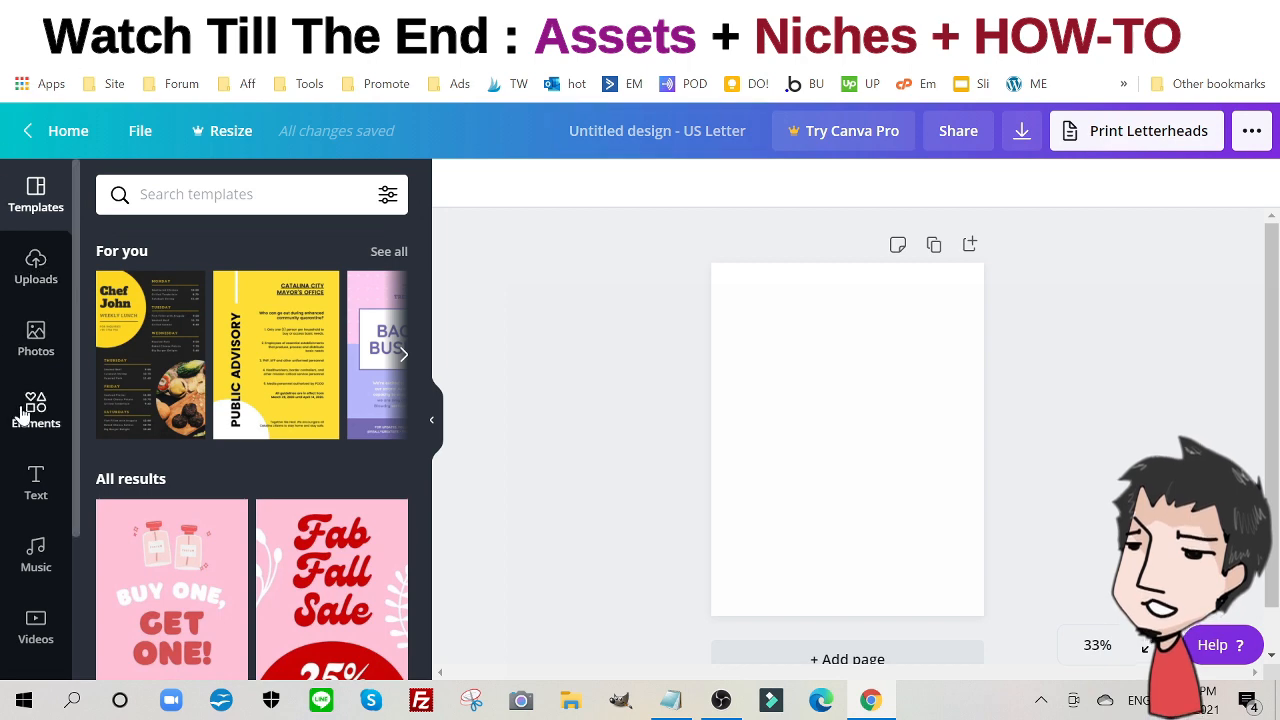
- Browse the uploaded images, including the starry night background and cartoon animals
left_click(37, 276)
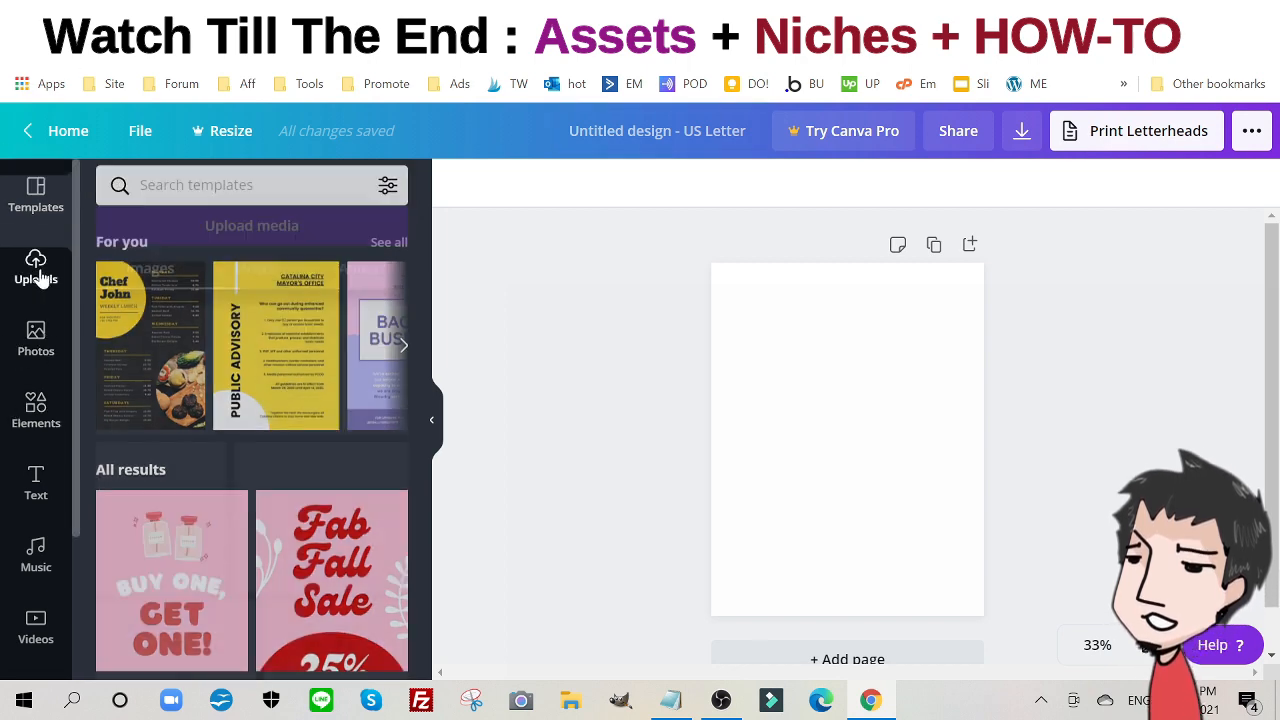
scroll(286, 413, "down", 1)
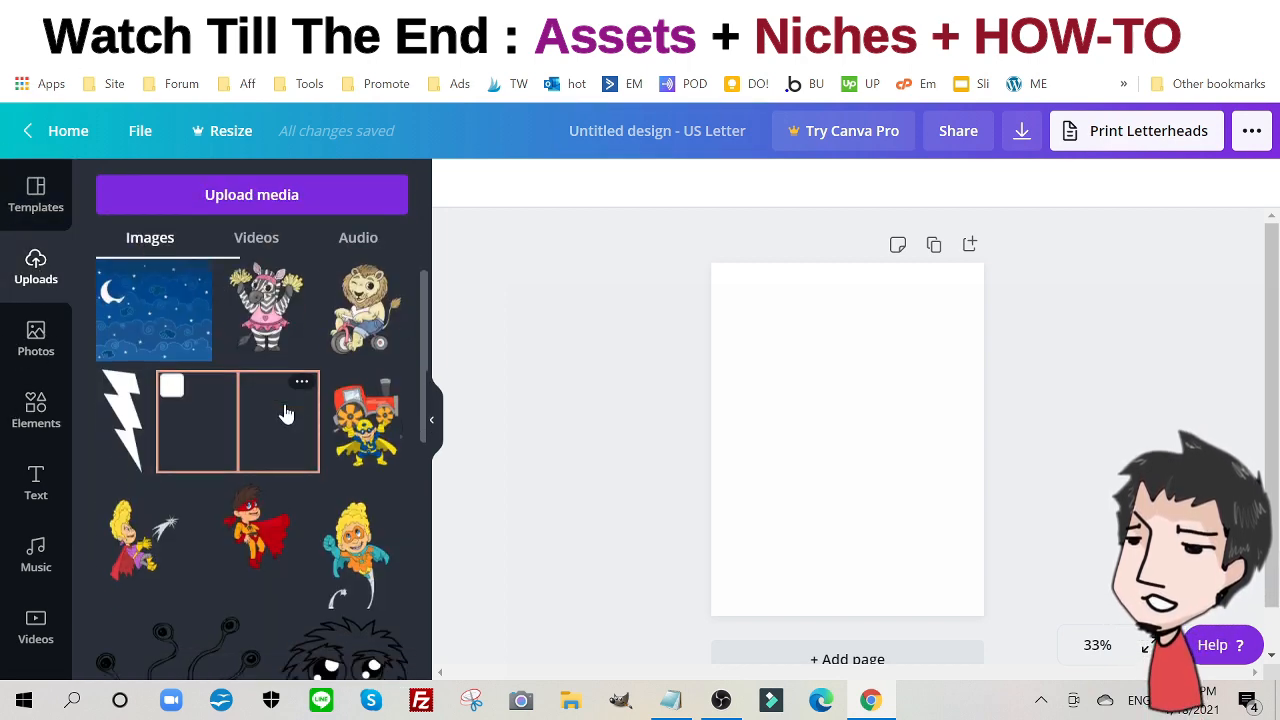
scroll(286, 413, "down", 6)
scroll(286, 413, "up", 7)
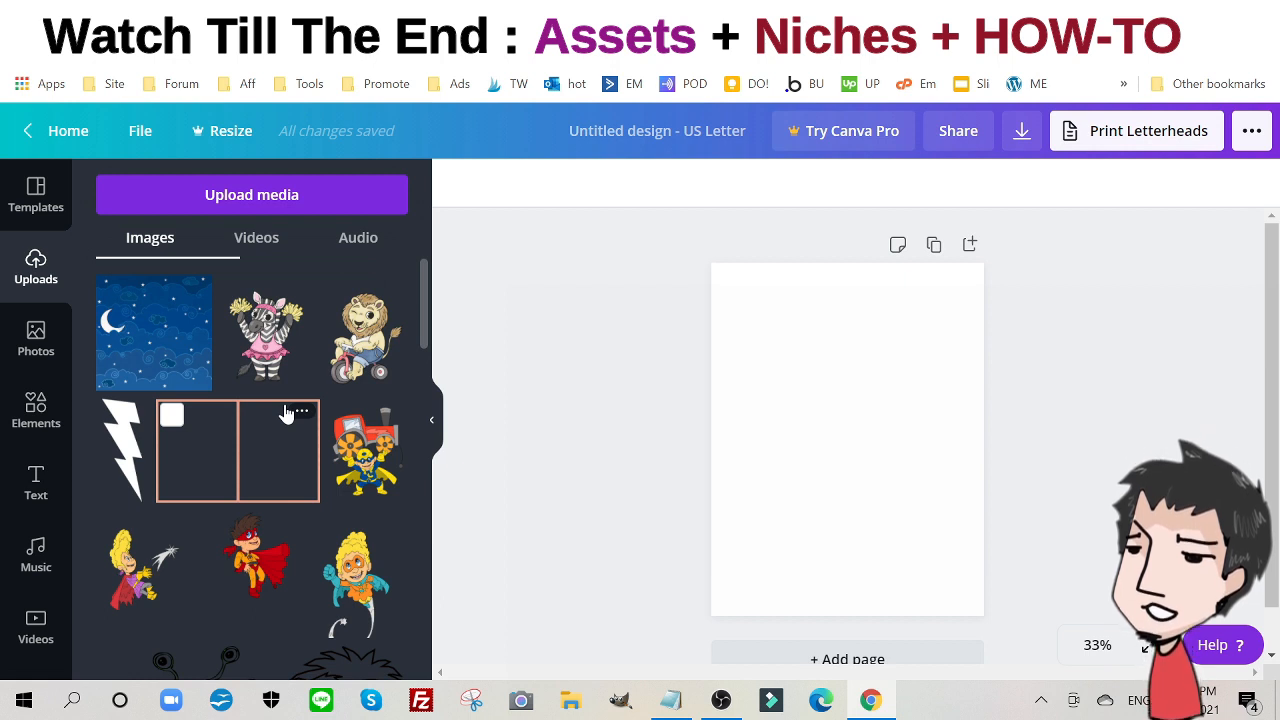
scroll(286, 411, "down", 3)
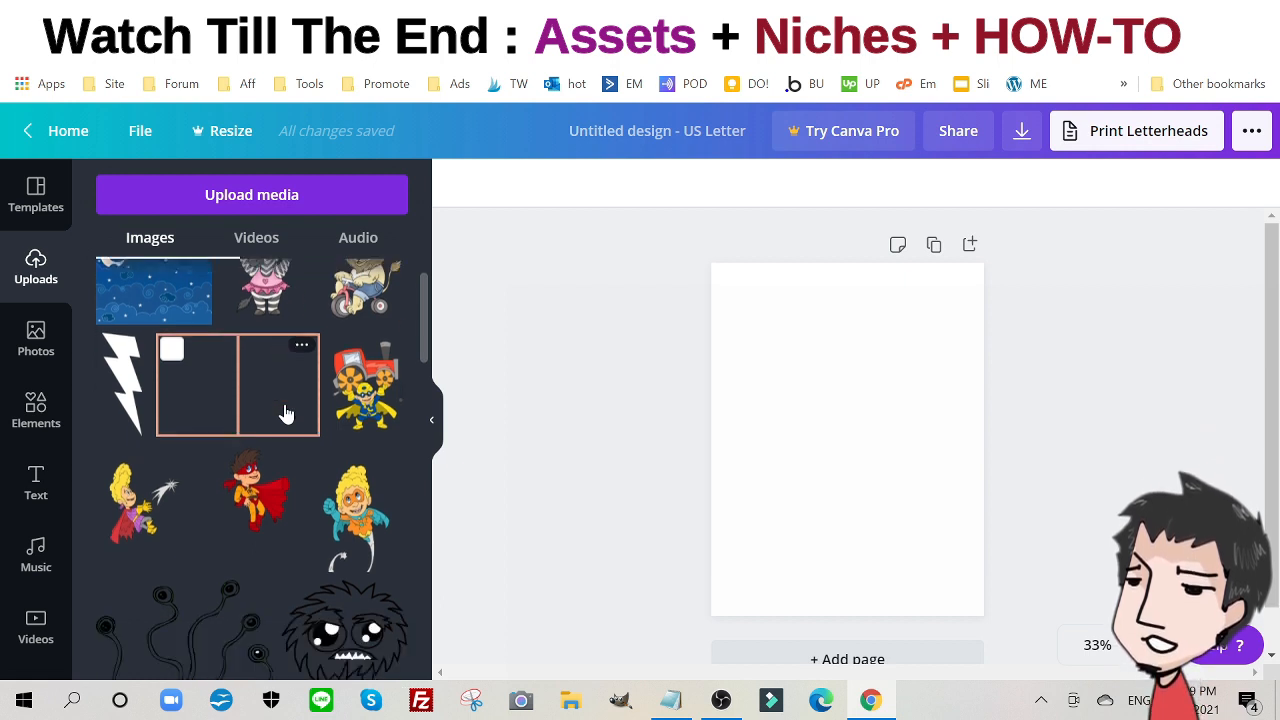
scroll(286, 411, "up", 3)
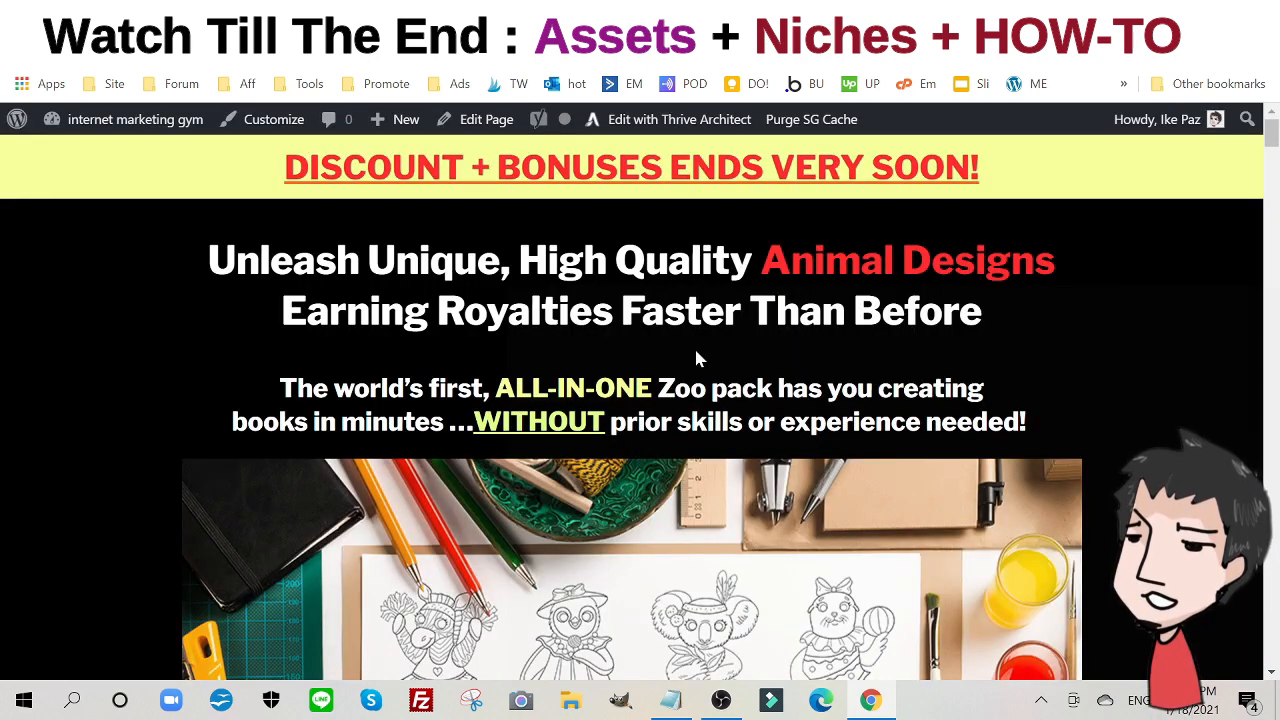
scroll(697, 350, "down", 3)
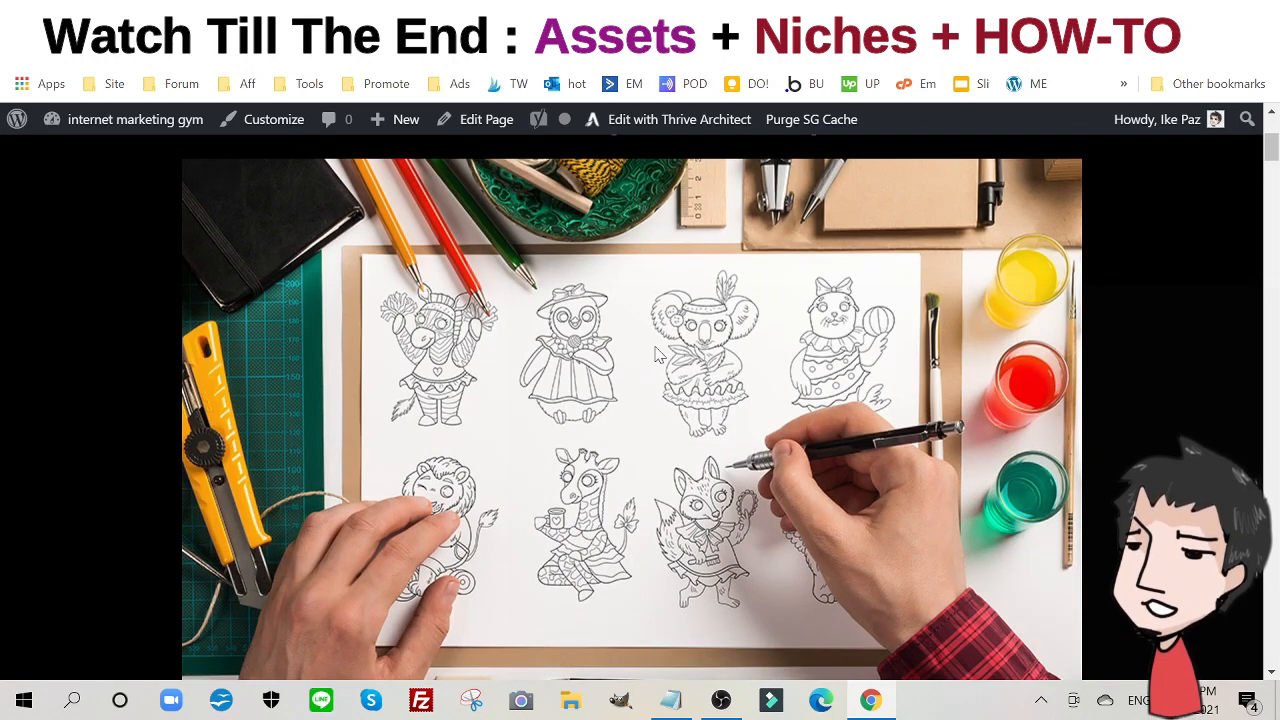
- View the animal sketch on the Zoo pack sales page, then return to the Canva design
scroll(660, 410, "up", 2)
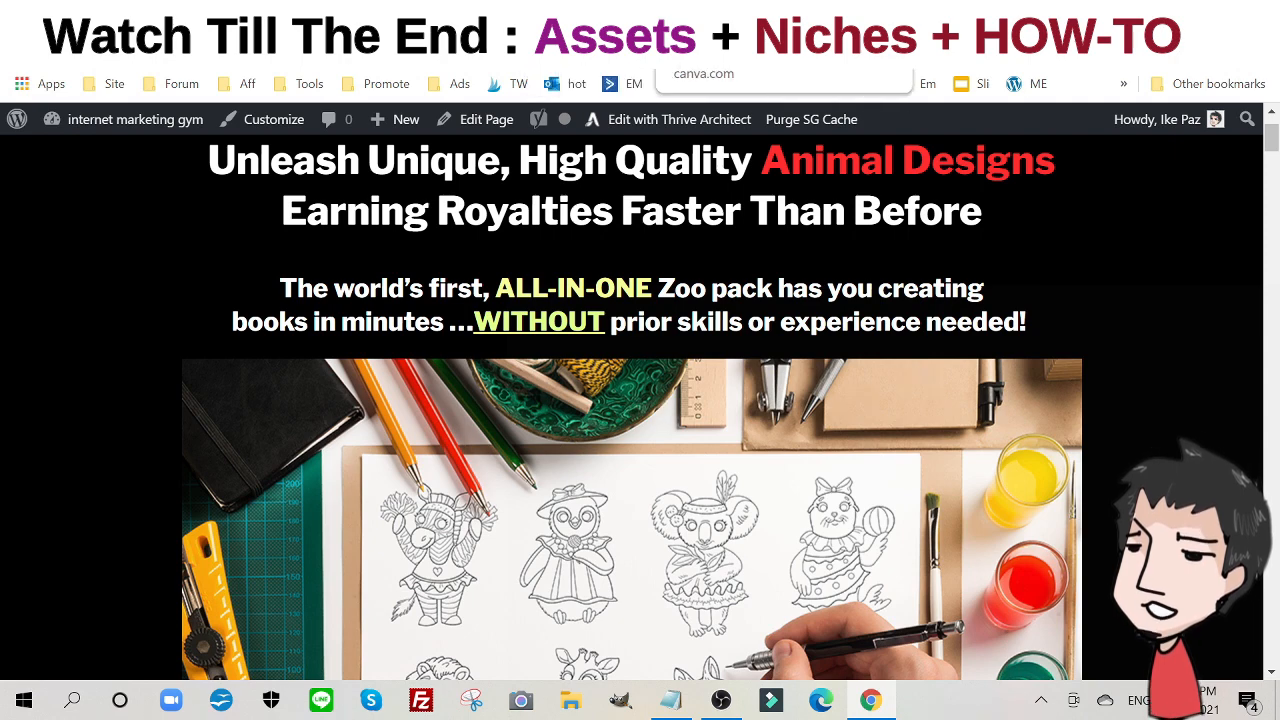
left_click(722, 16)
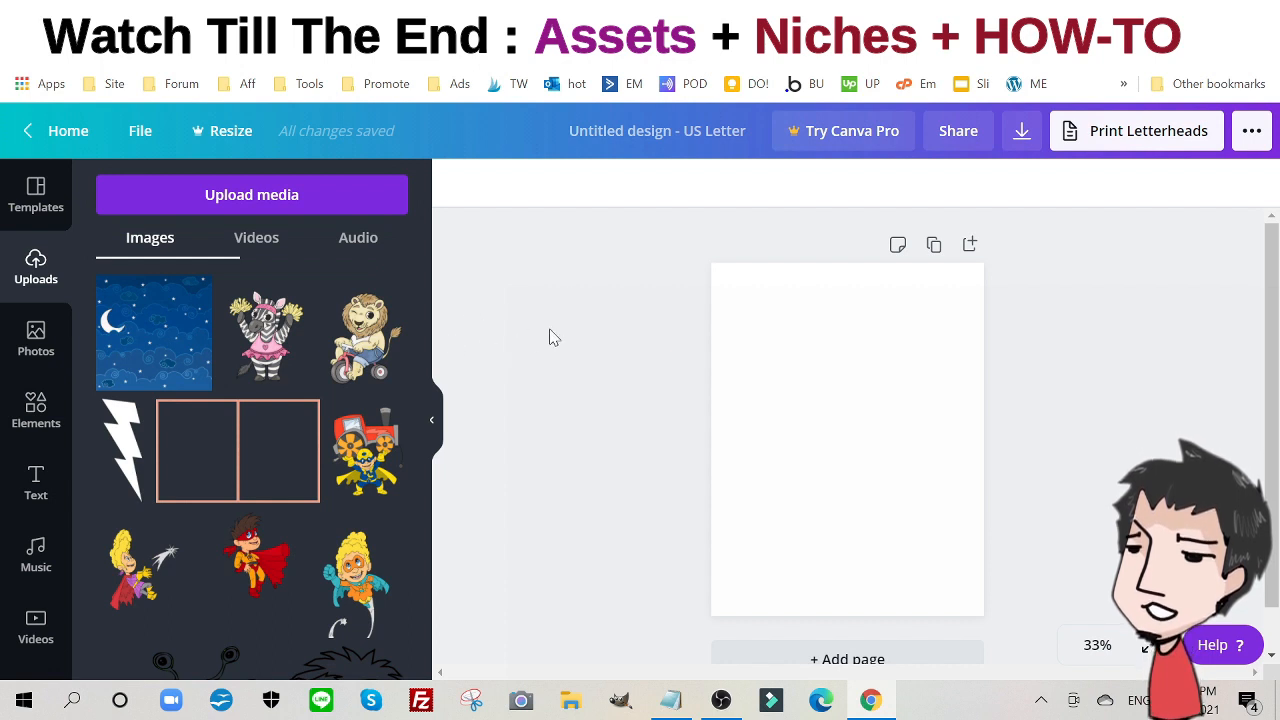
scroll(262, 380, "down", 10)
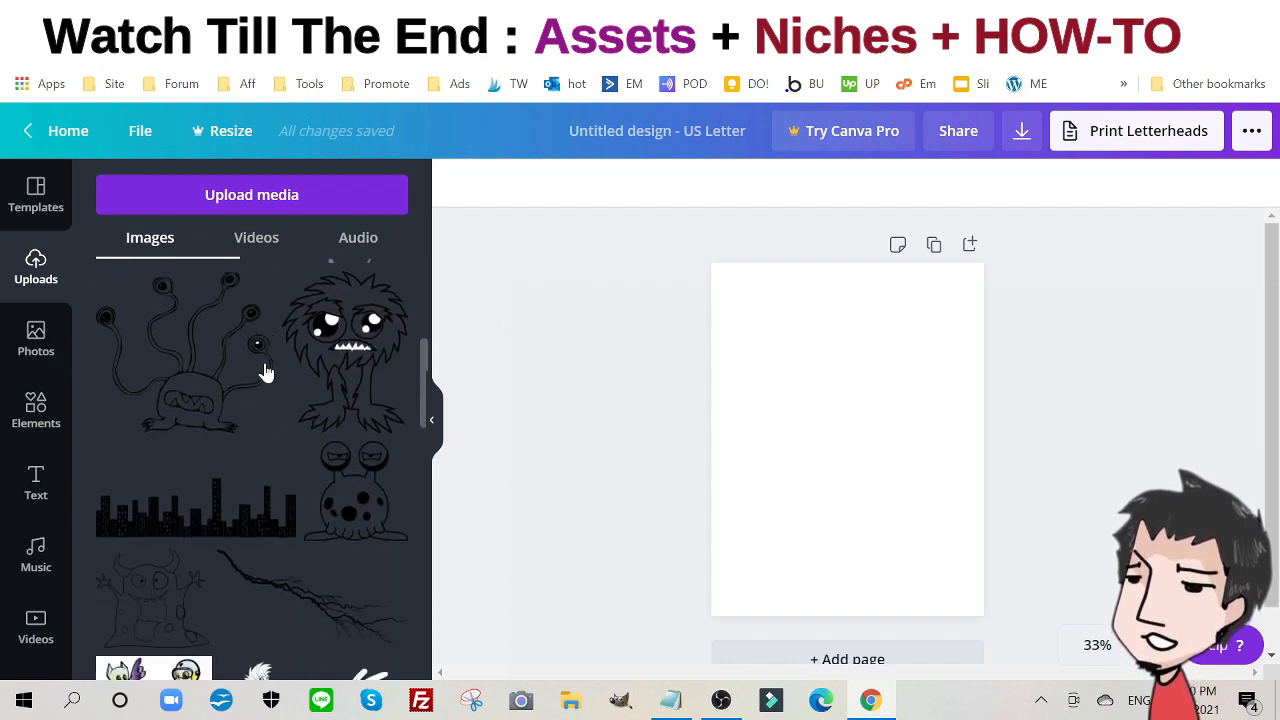
scroll(294, 386, "down", 1)
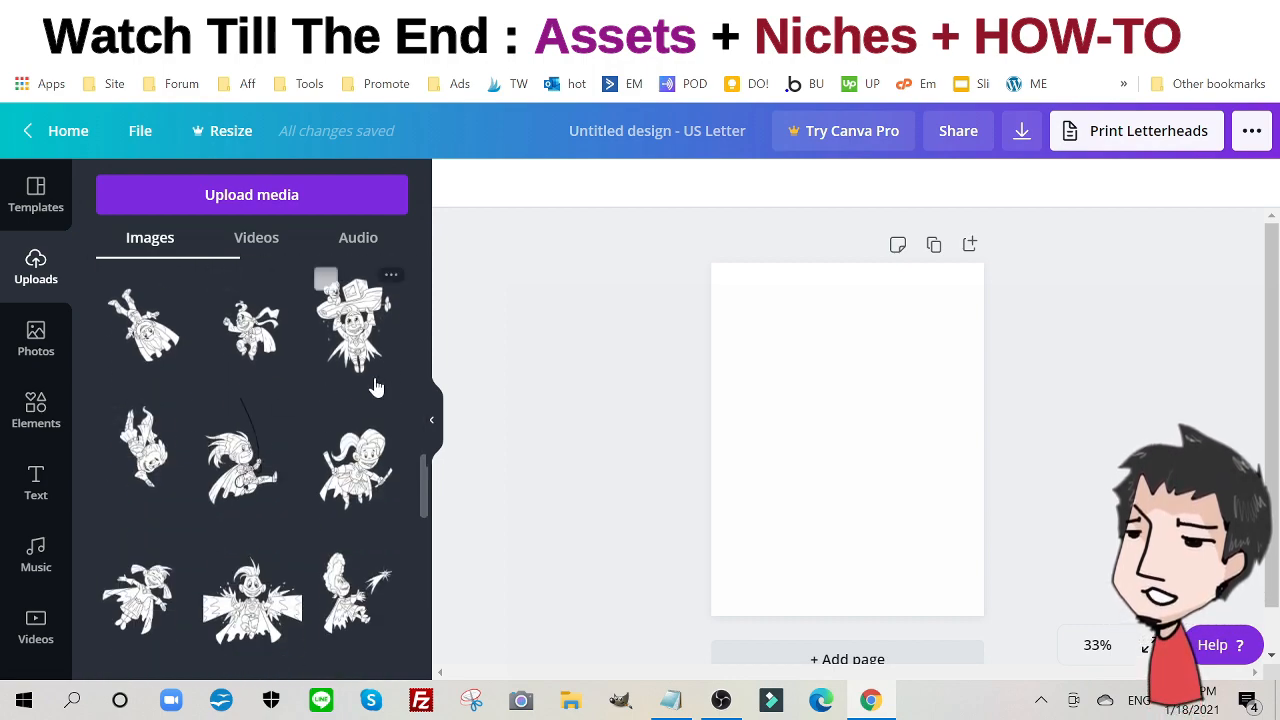
scroll(377, 380, "down", 4)
scroll(376, 375, "down", 8)
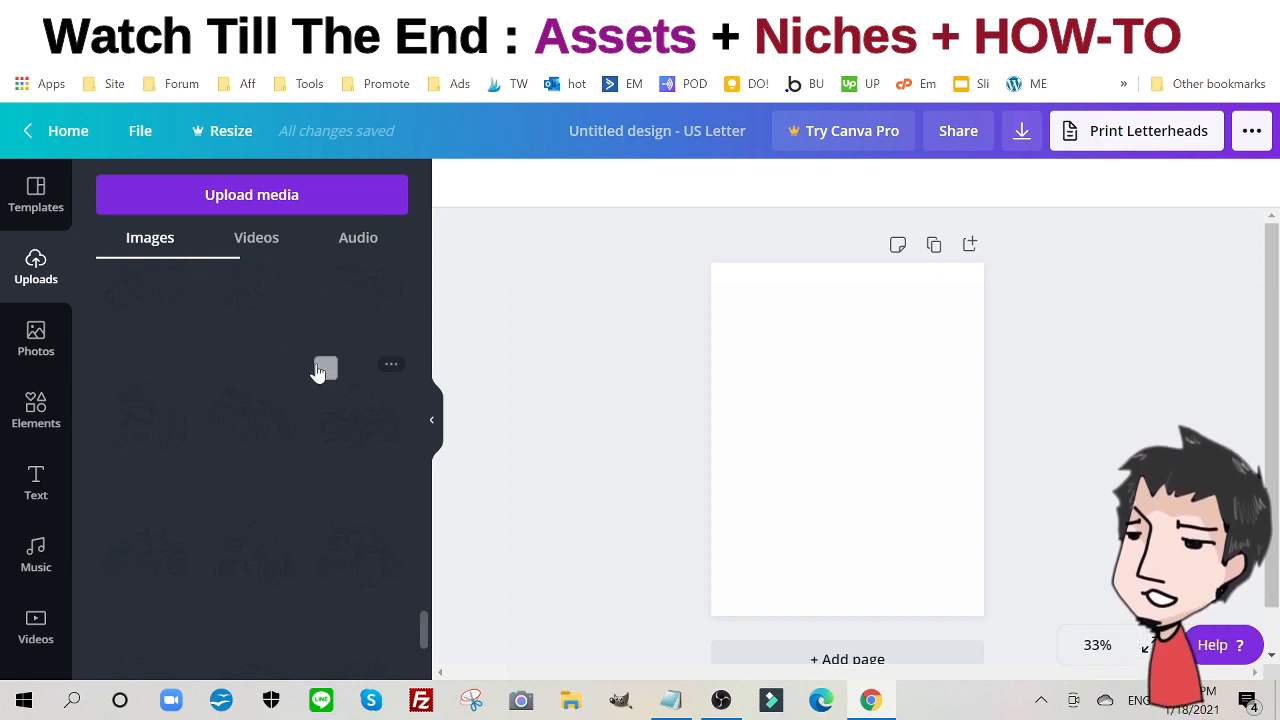
scroll(314, 378, "up", 5)
scroll(315, 381, "down", 3)
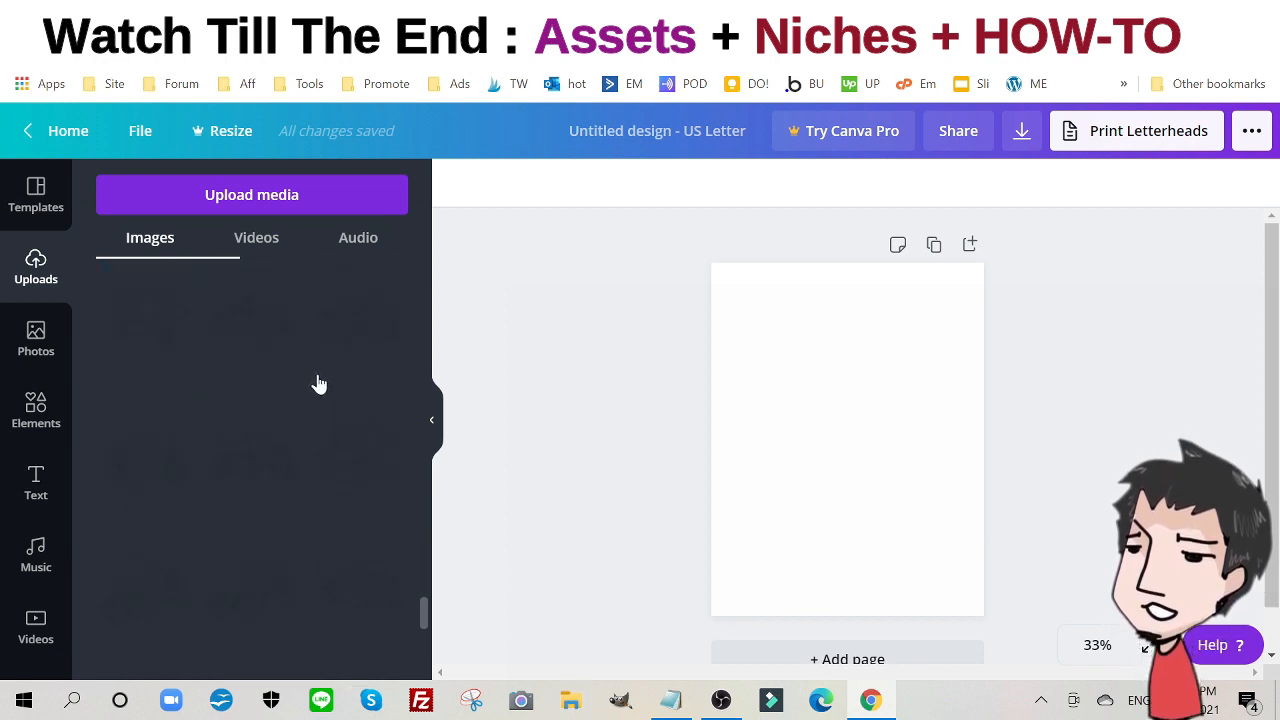
scroll(318, 384, "up", 5)
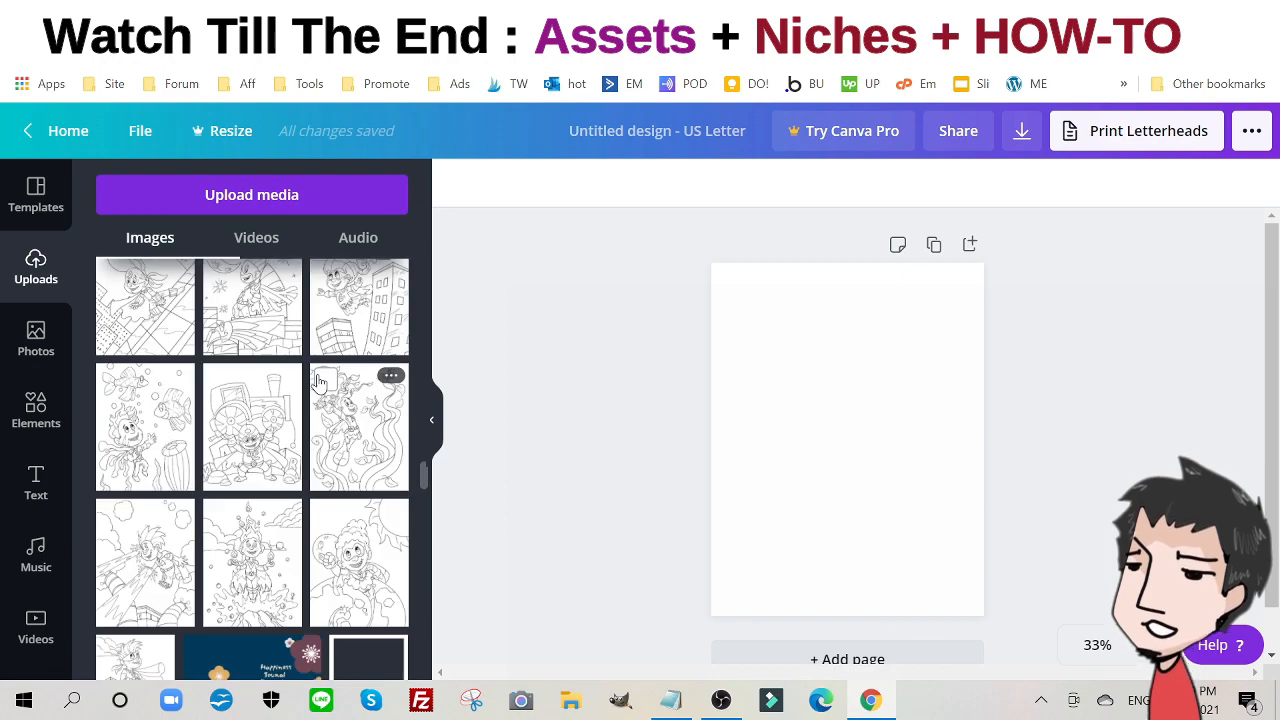
scroll(320, 382, "down", 10)
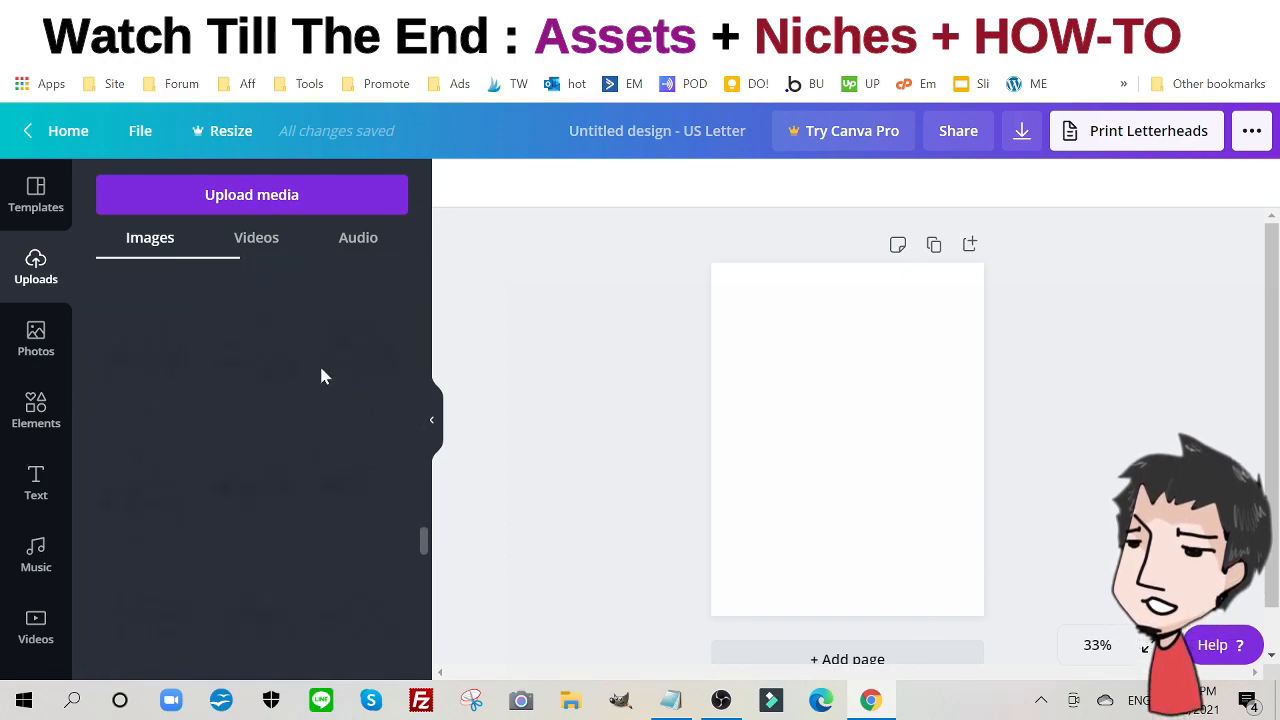
scroll(321, 374, "down", 5)
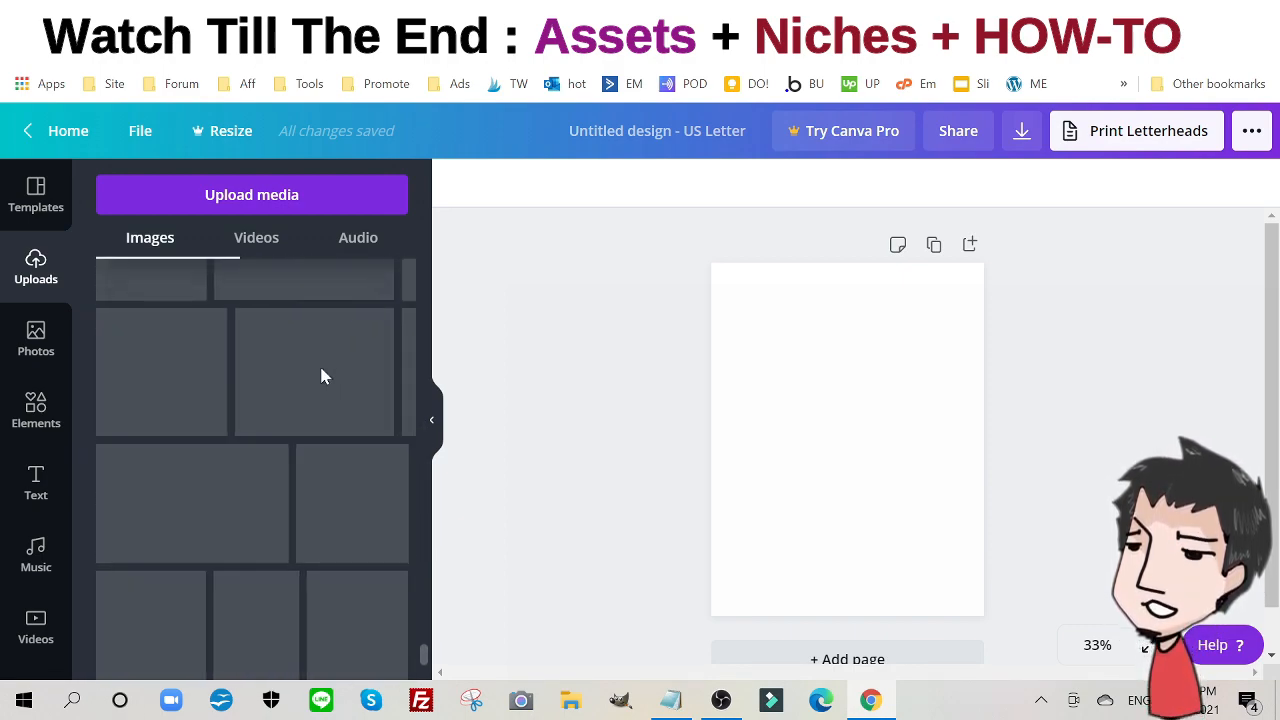
scroll(326, 402, "down", 5)
scroll(325, 398, "down", 5)
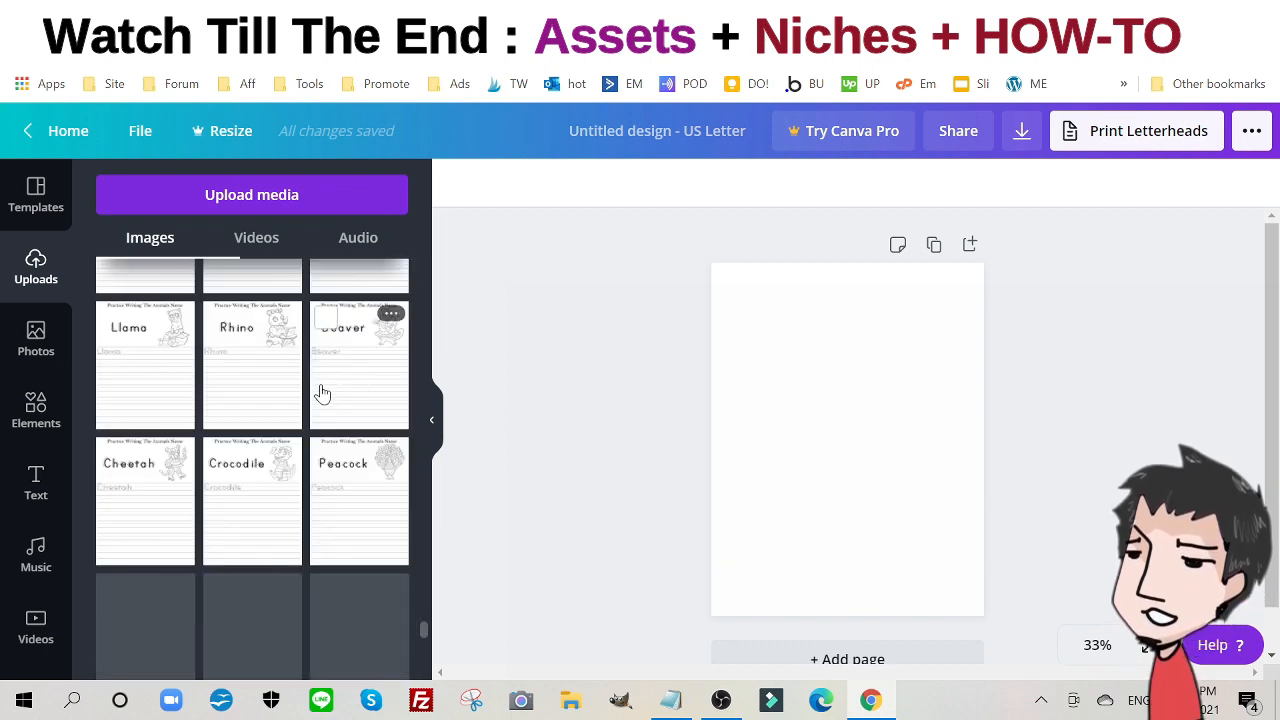
scroll(321, 390, "down", 3)
scroll(321, 390, "down", 3)
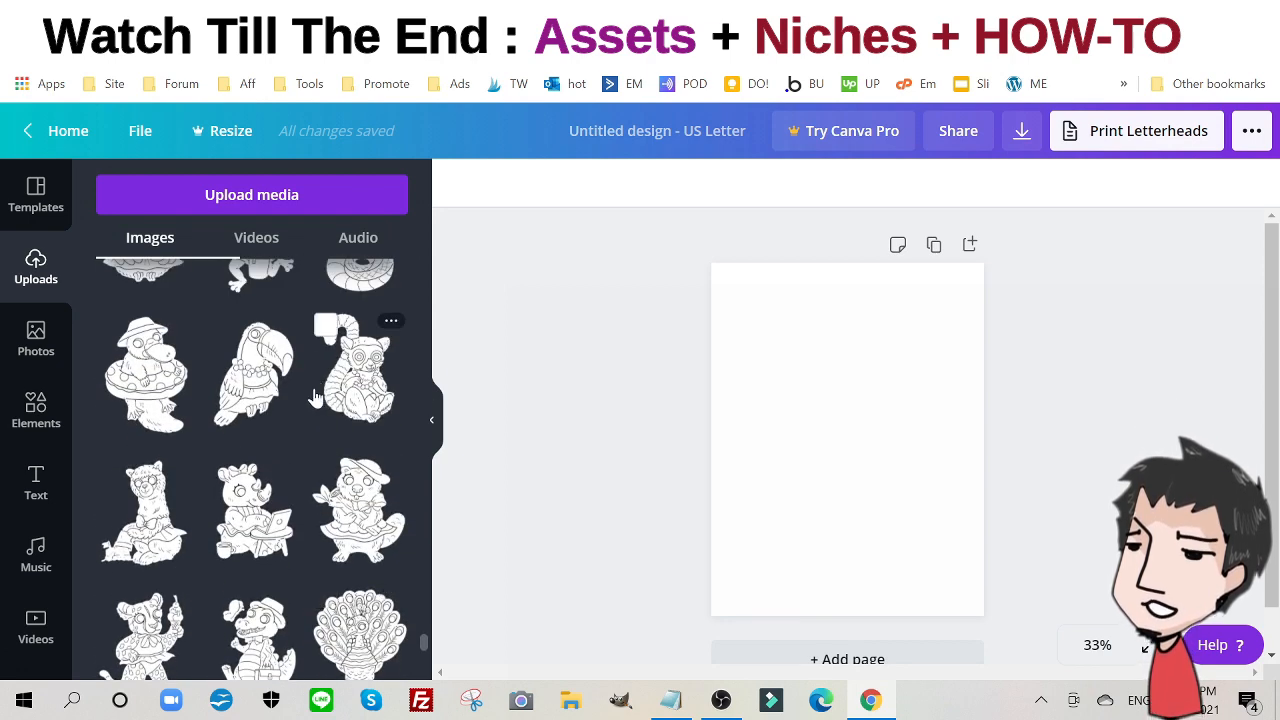
scroll(278, 423, "up", 4)
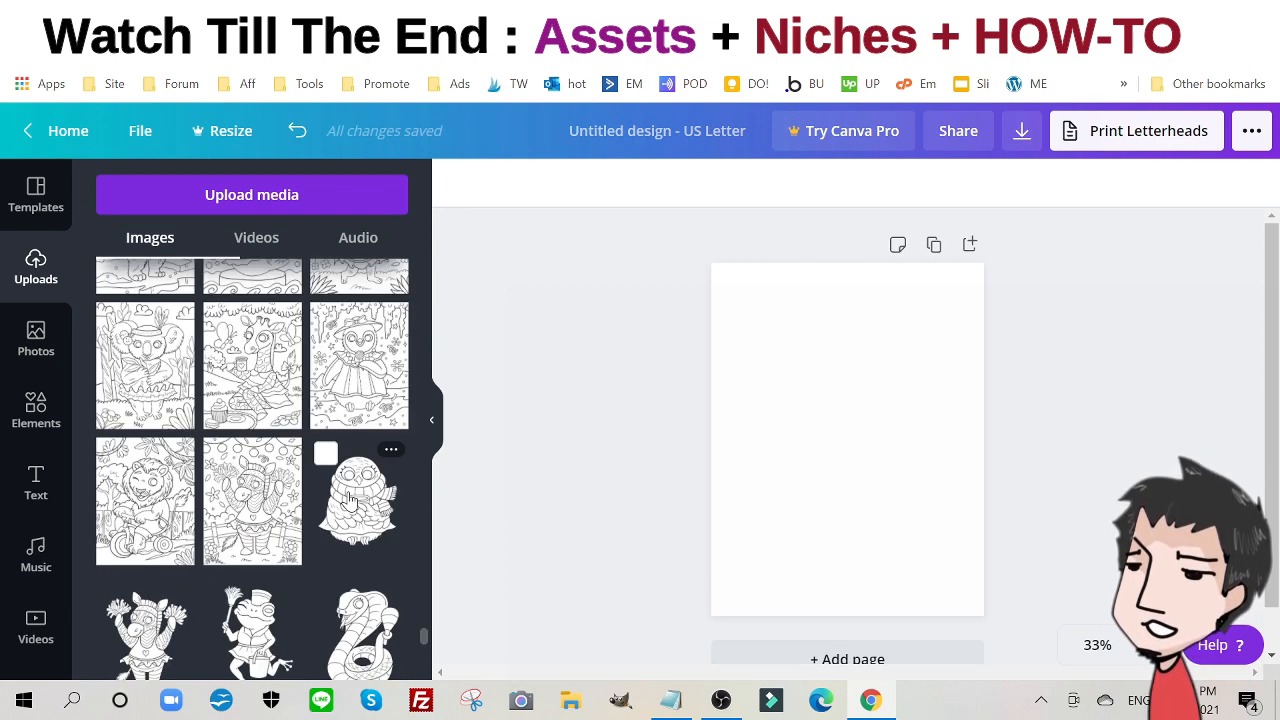
- Add the penguin line-art to the page and crop the empty space from all four sides
left_click(358, 497)
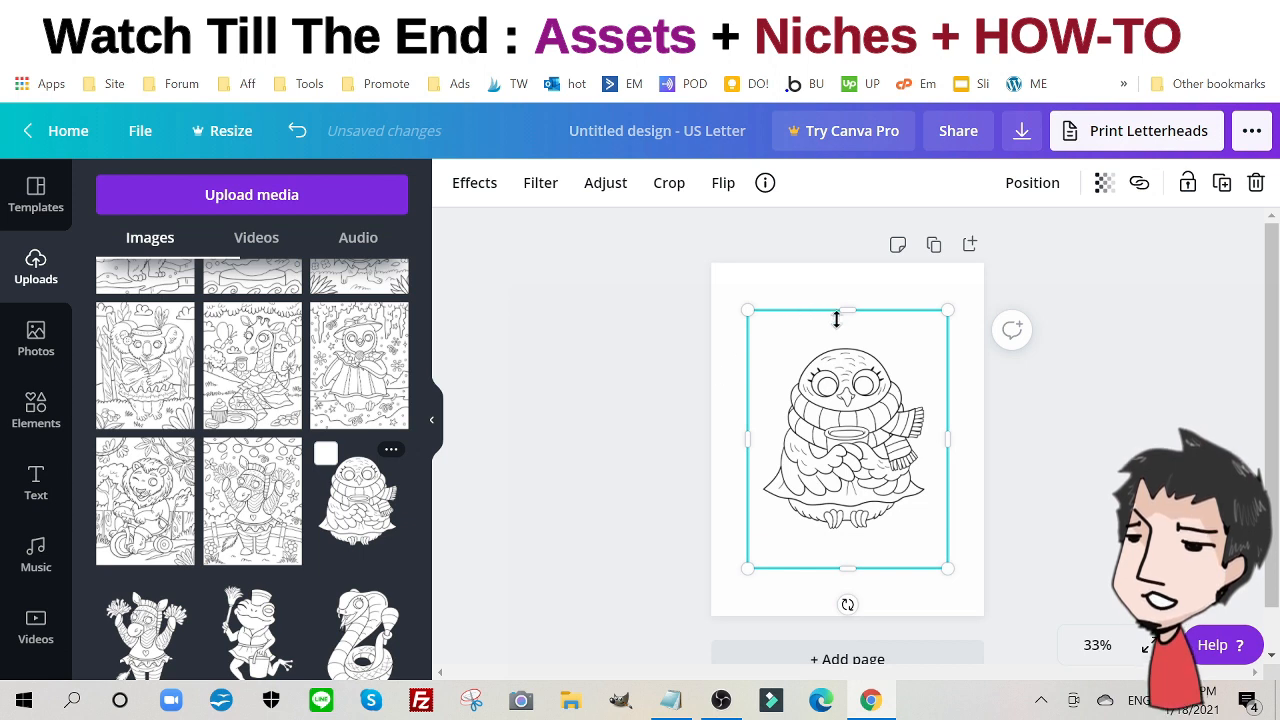
left_click_drag(836, 318, 837, 341)
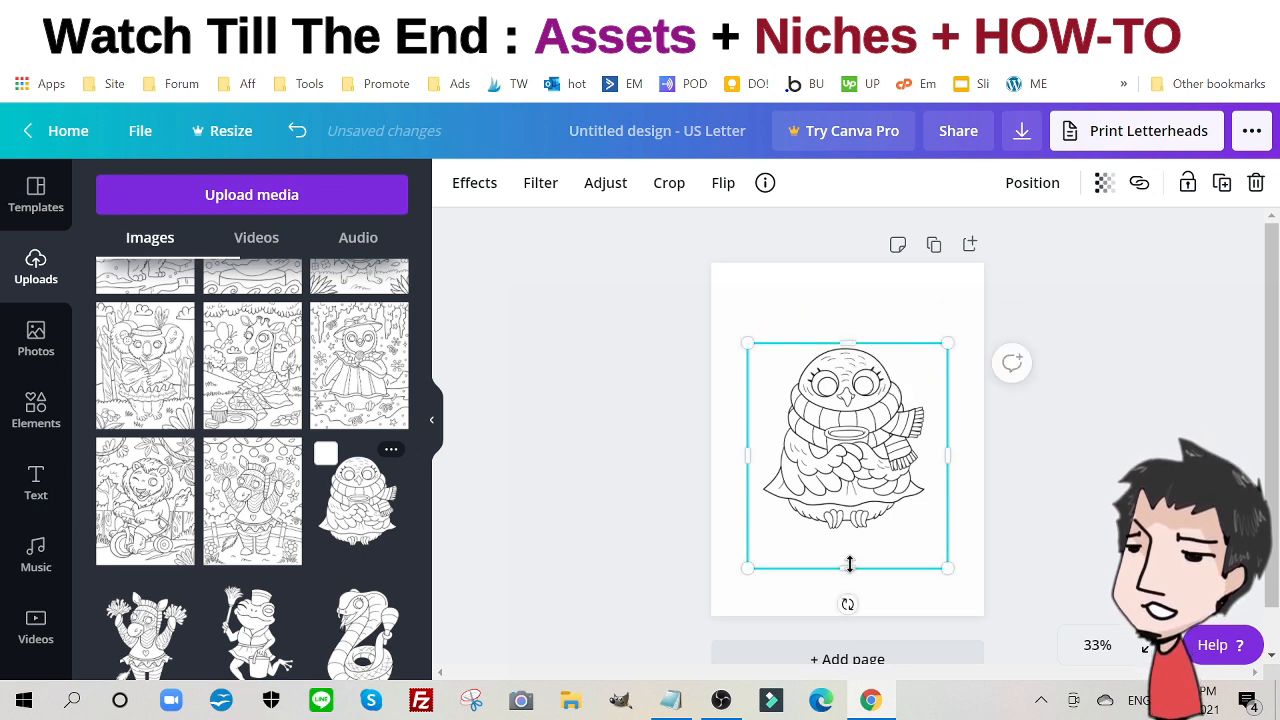
left_click_drag(849, 565, 849, 530)
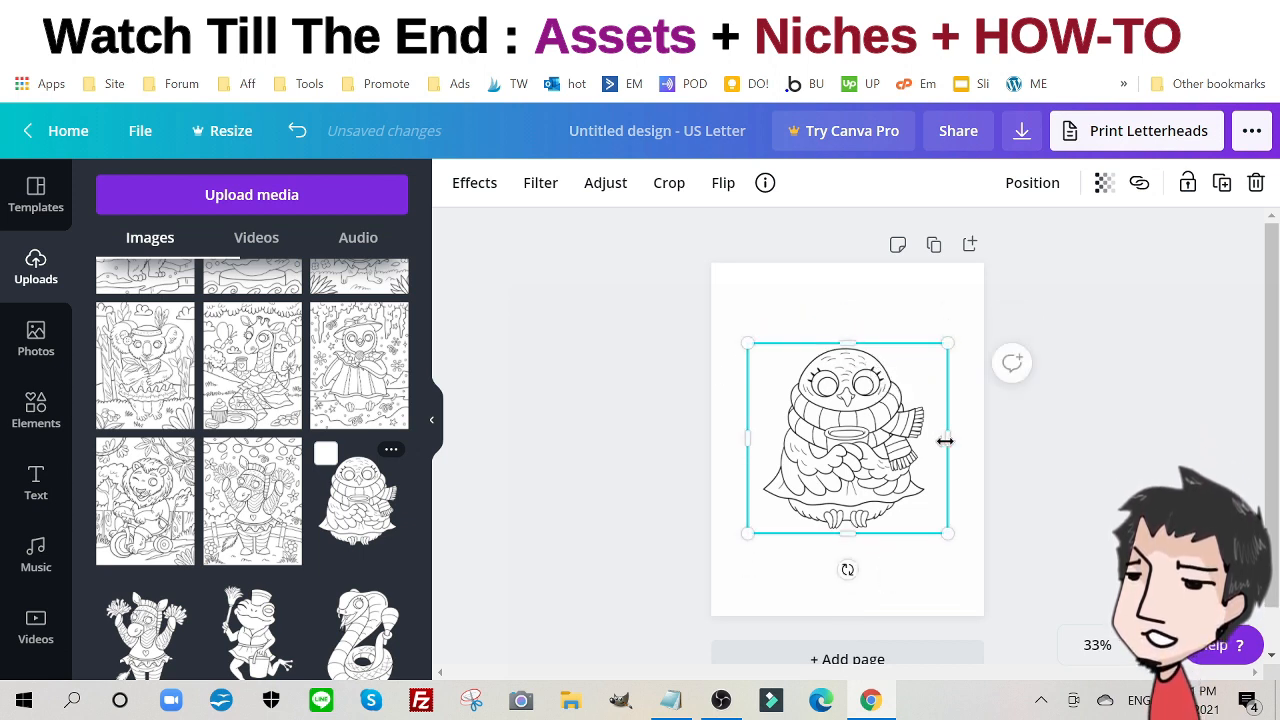
left_click_drag(945, 441, 930, 446)
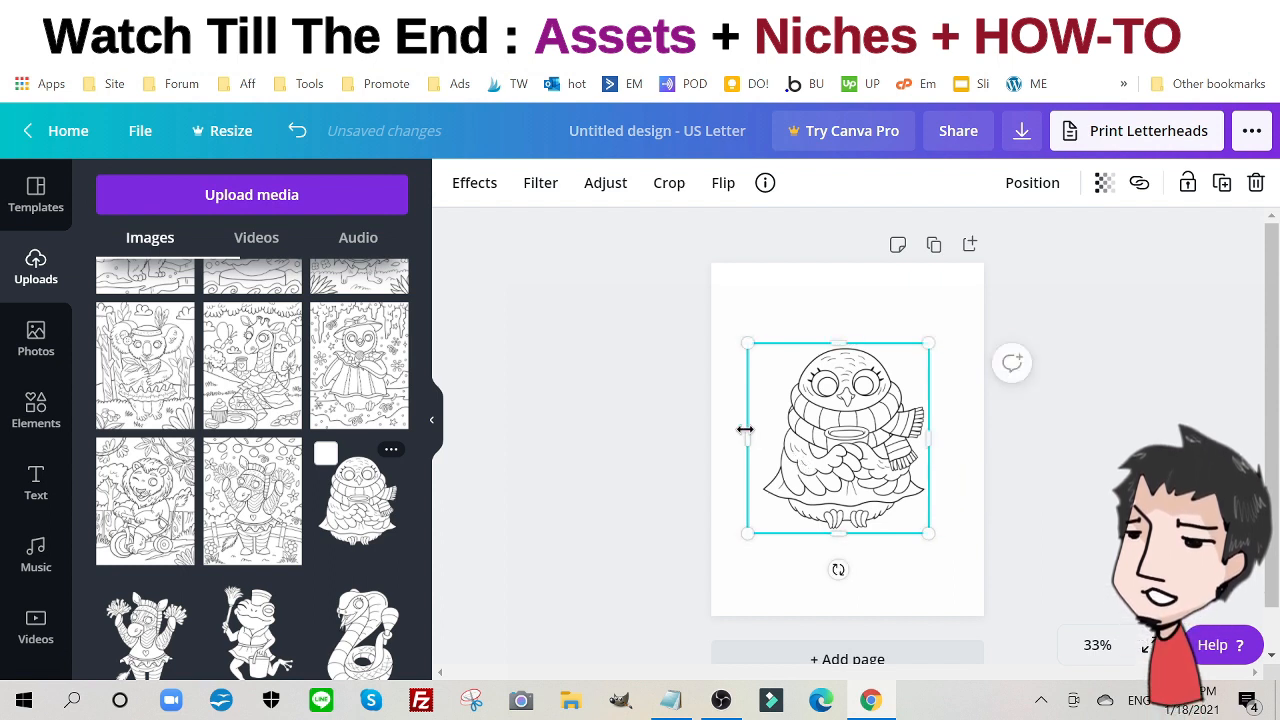
left_click_drag(760, 431, 757, 434)
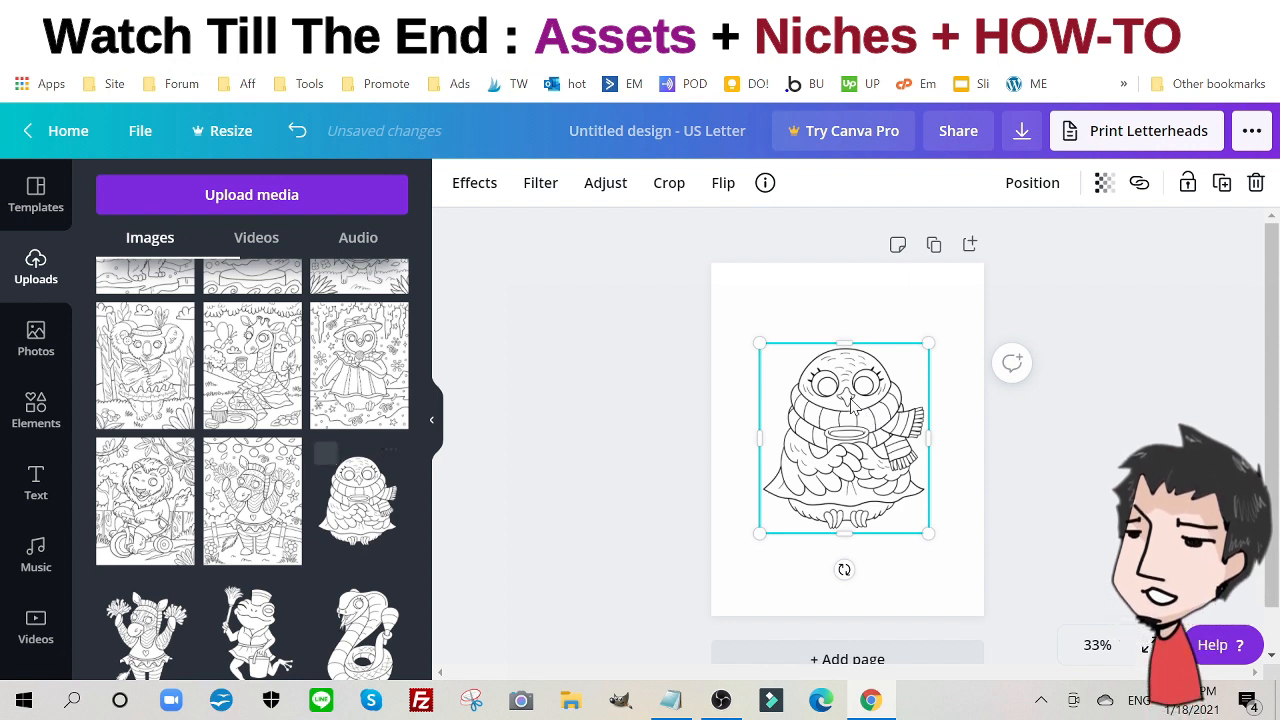
- Enlarge the penguin drawing to about 6.8 × 7.7 in and centre it on the page
left_click_drag(851, 402, 830, 348)
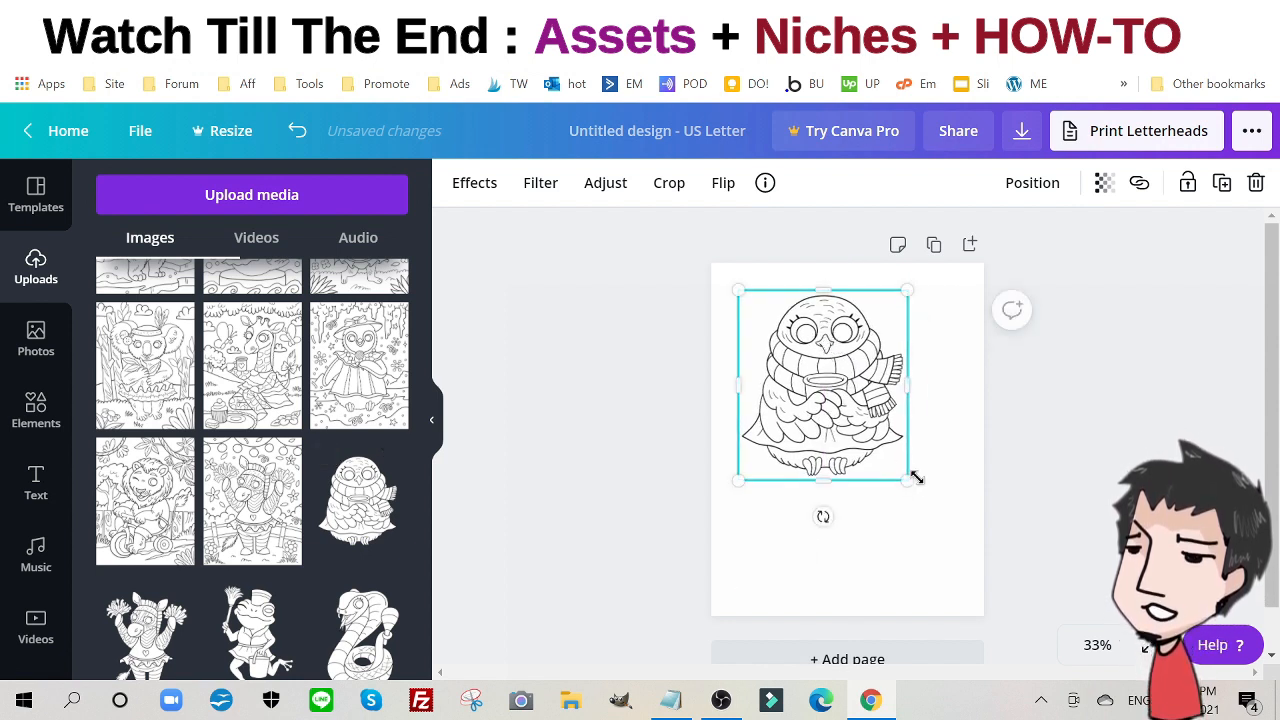
left_click_drag(917, 483, 953, 549)
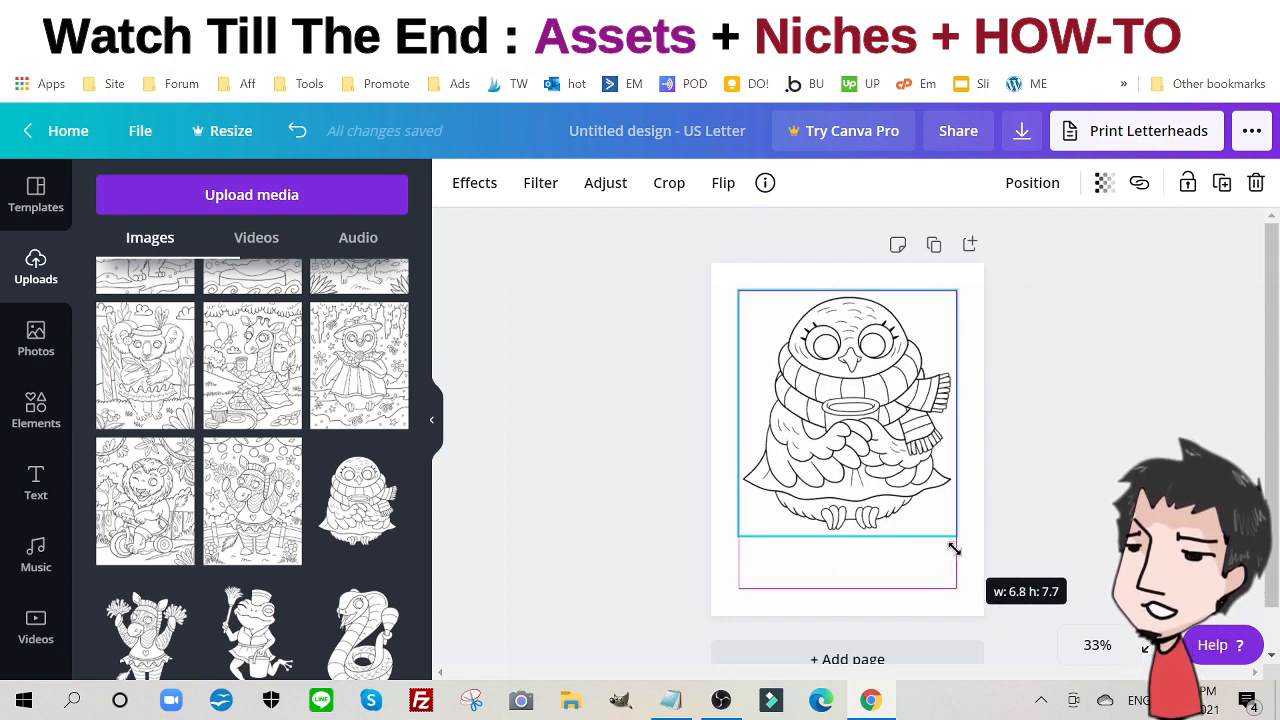
left_click_drag(953, 549, 953, 549)
left_click_drag(848, 410, 843, 432)
left_click(628, 388)
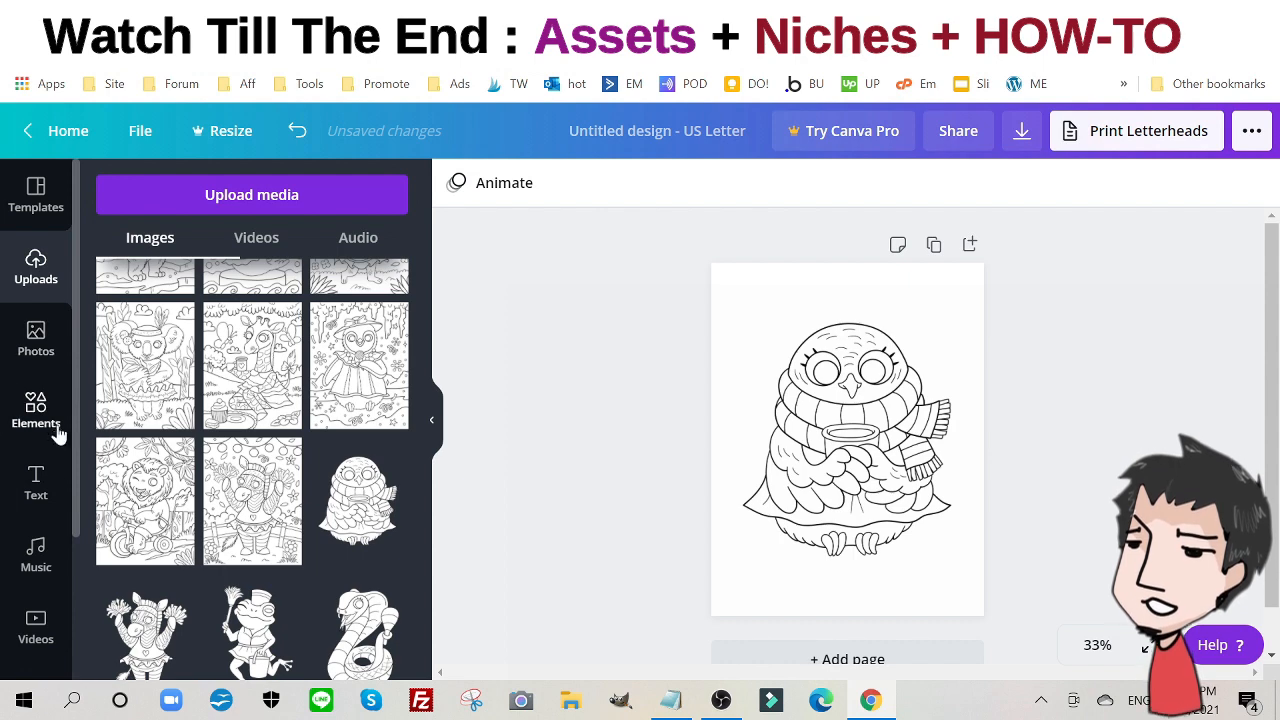
- Add a 'Penny The Penguin' heading and reduce its font size to 51
left_click(40, 485)
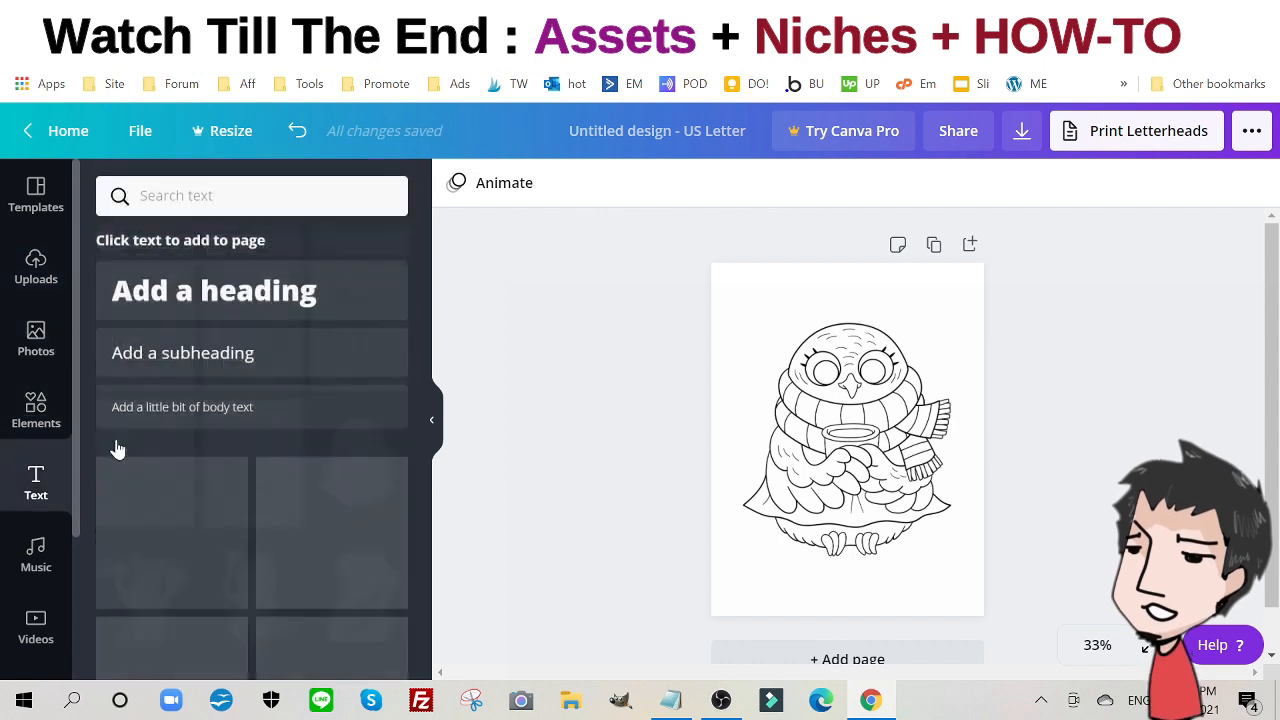
left_click(250, 300)
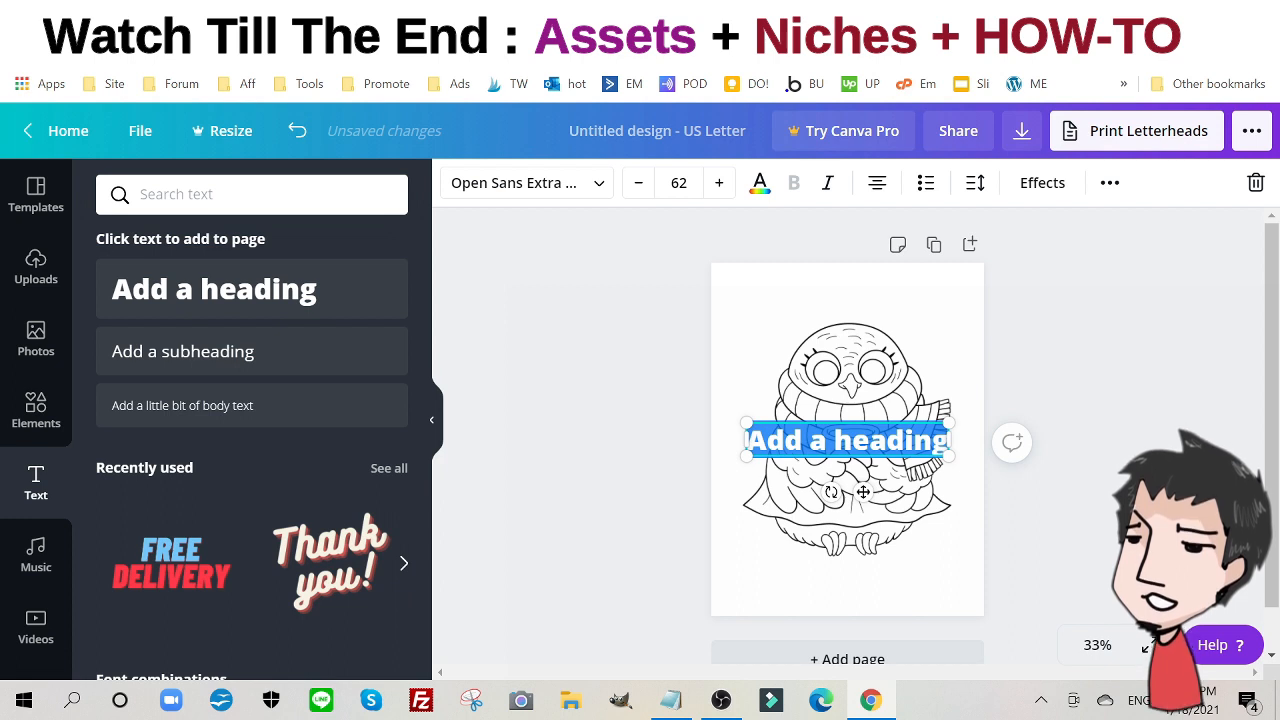
type("Penny Th")
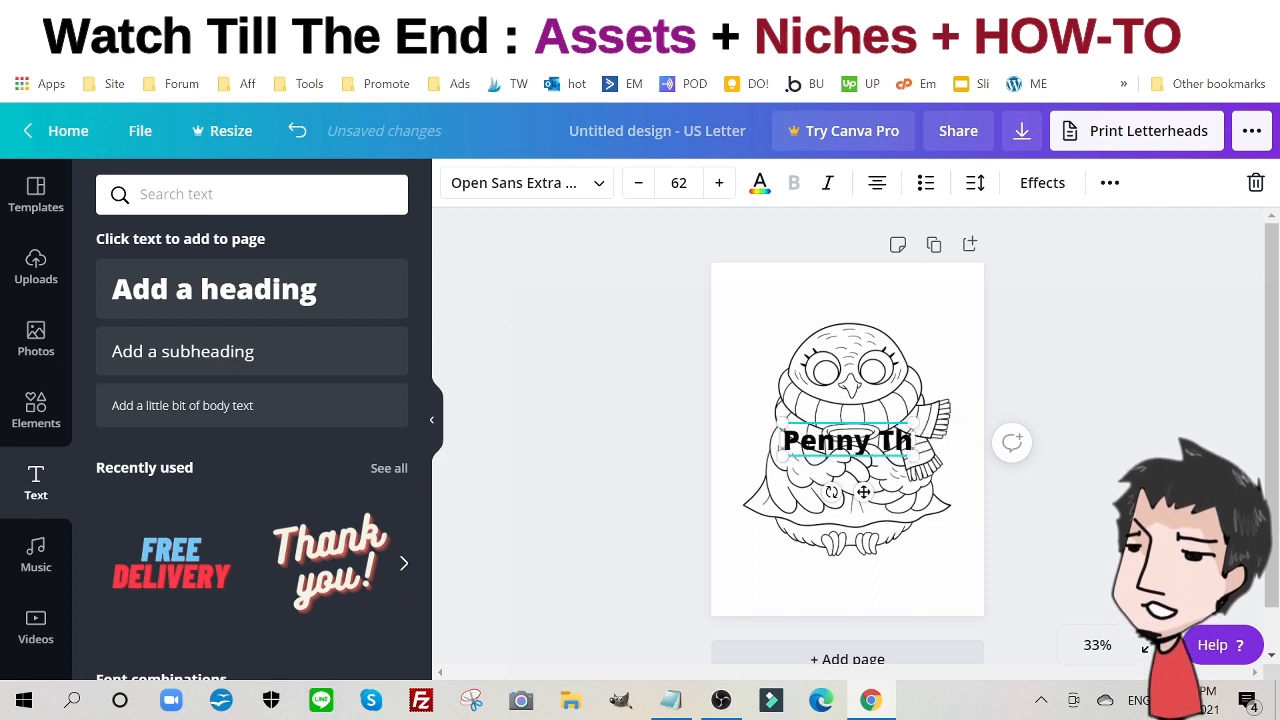
type("e Pen")
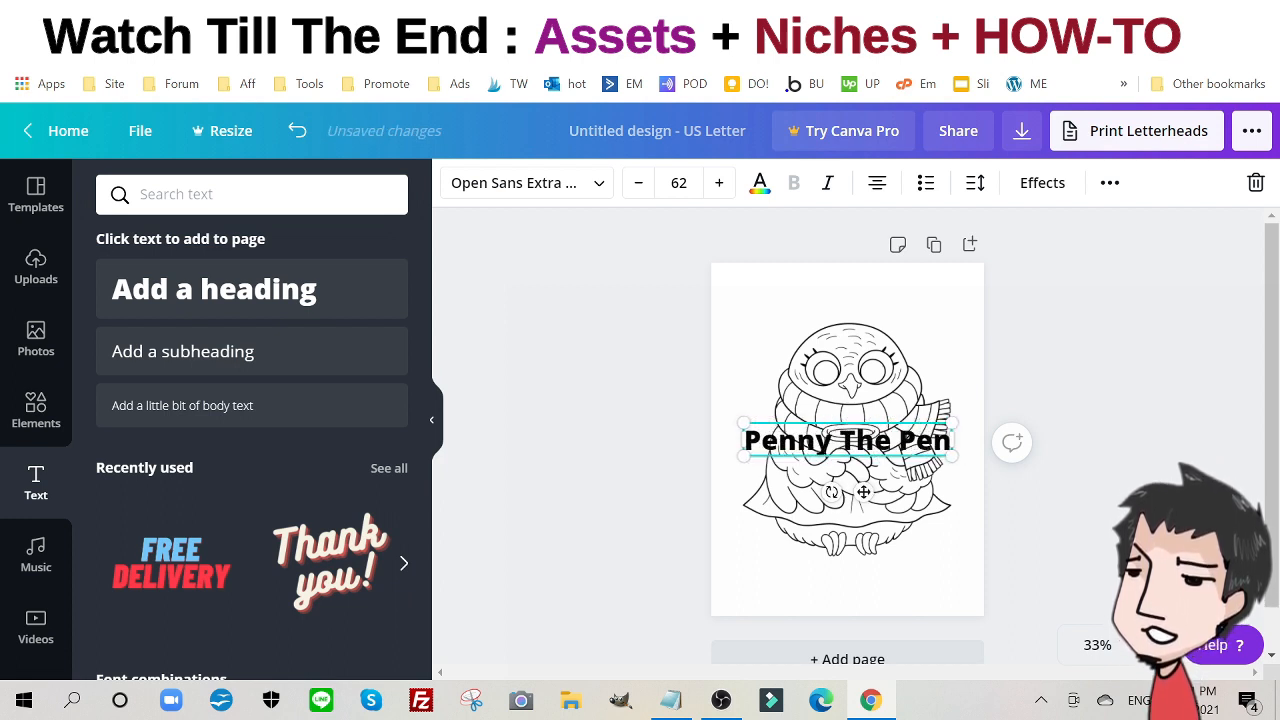
type("guin")
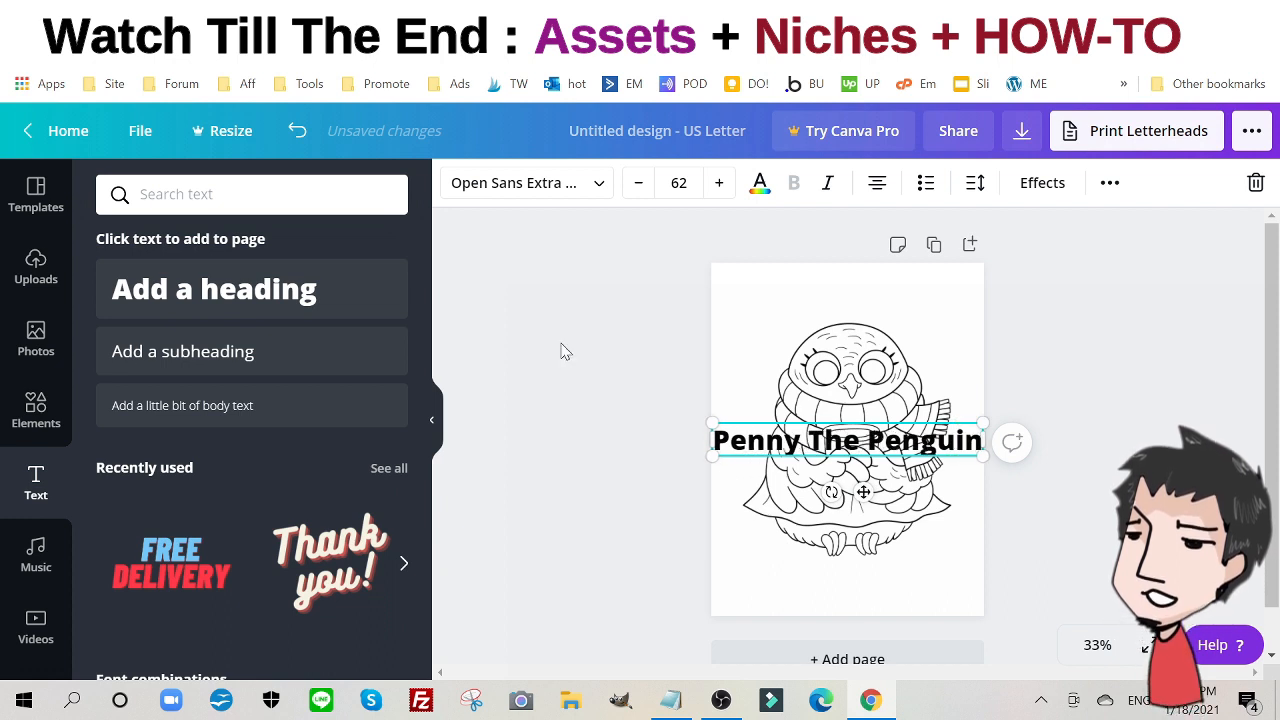
left_click(638, 183)
left_click(638, 183)
left_click(638, 183)
left_click(638, 183)
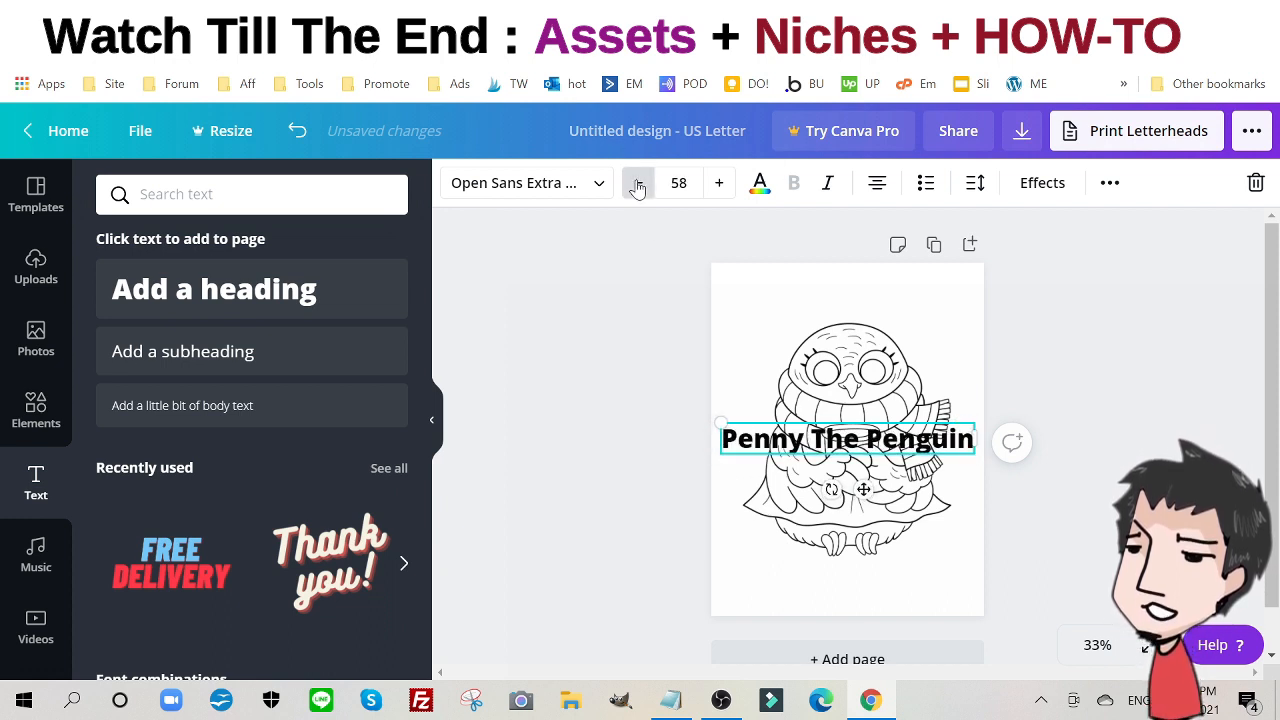
left_click(638, 183)
left_click(638, 183)
left_click(638, 183)
left_click(638, 183)
left_click(638, 183)
left_click(638, 183)
left_click(638, 183)
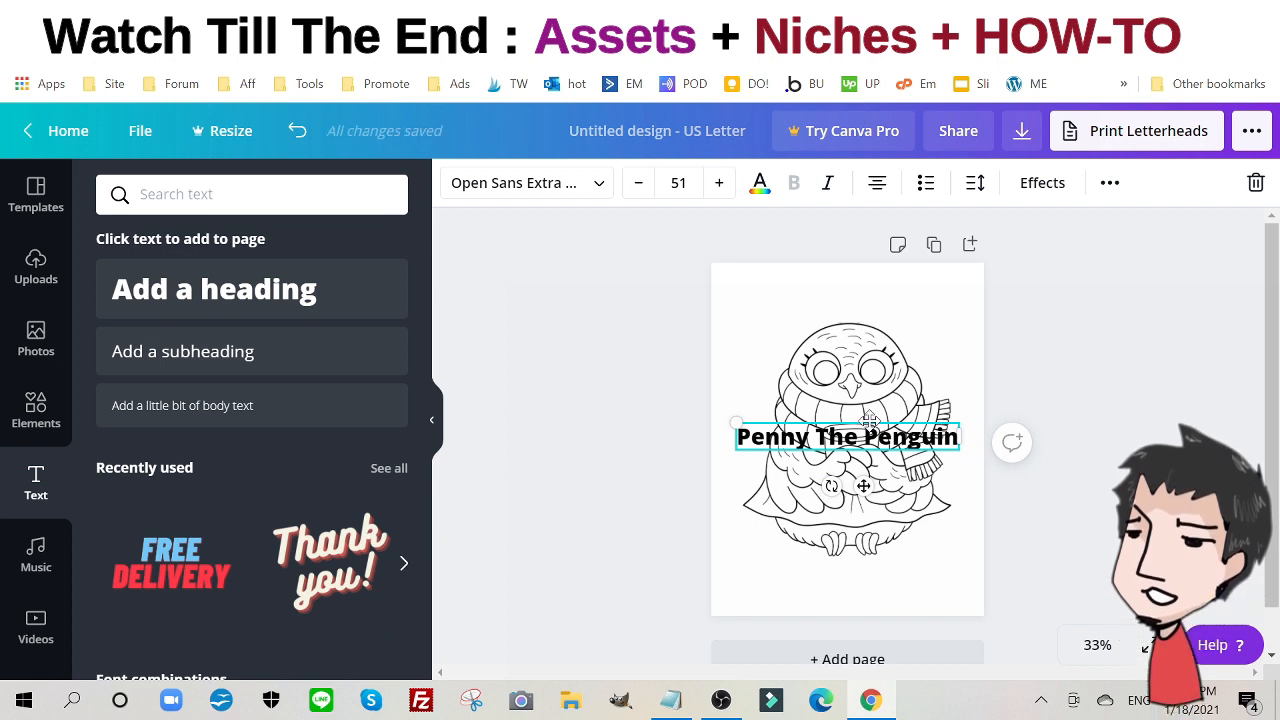
- Move the heading to the top of the page and colour its text grey
left_click_drag(868, 421, 866, 287)
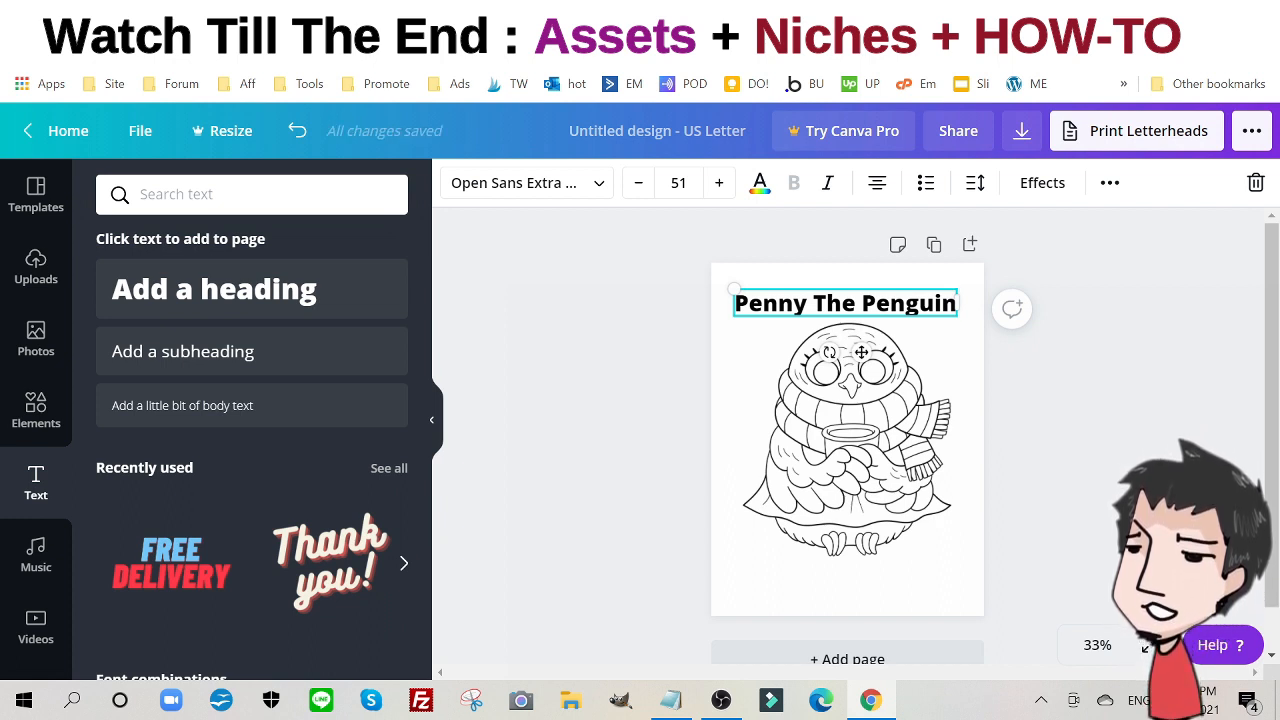
double_click(875, 303)
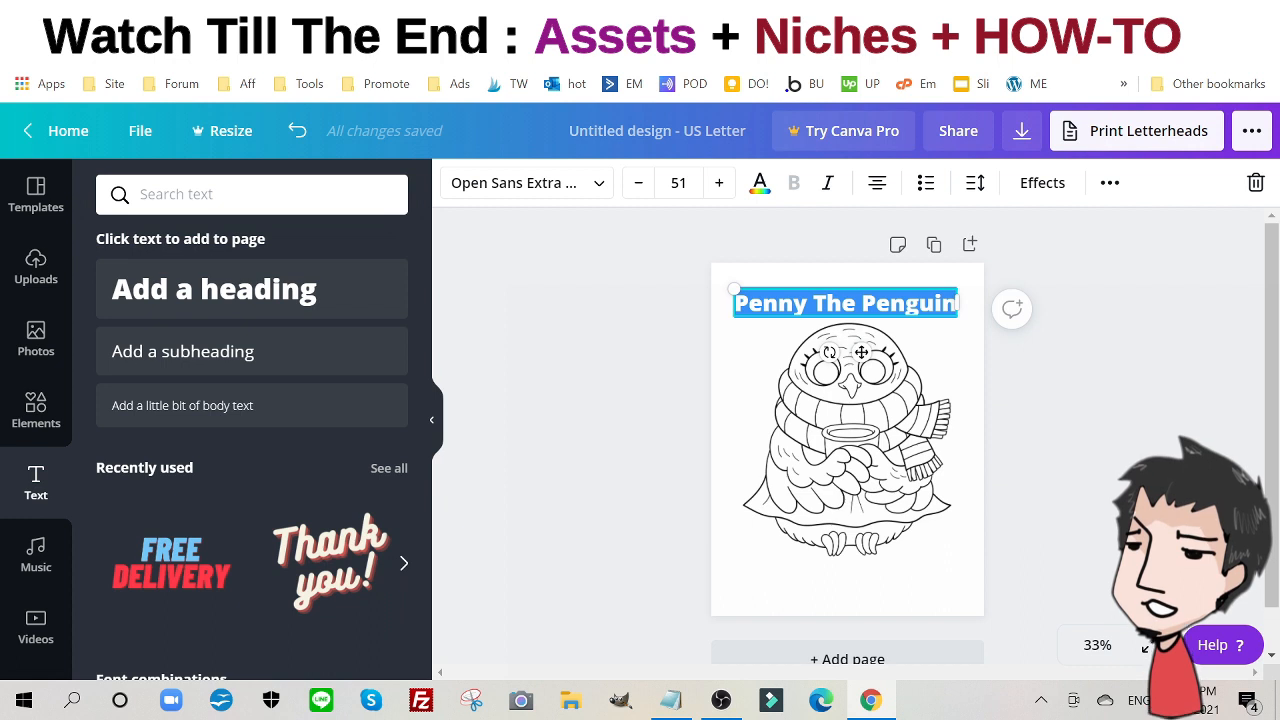
left_click(762, 192)
left_click(280, 478)
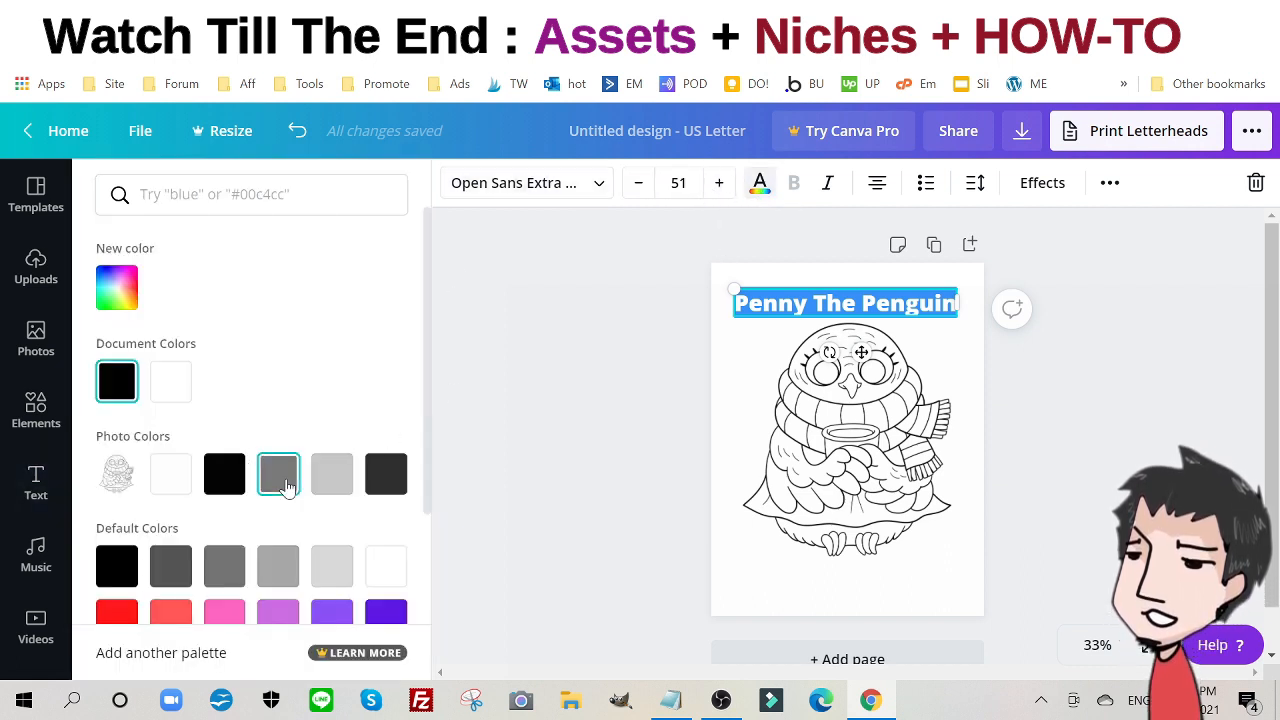
left_click(538, 345)
left_click(615, 327)
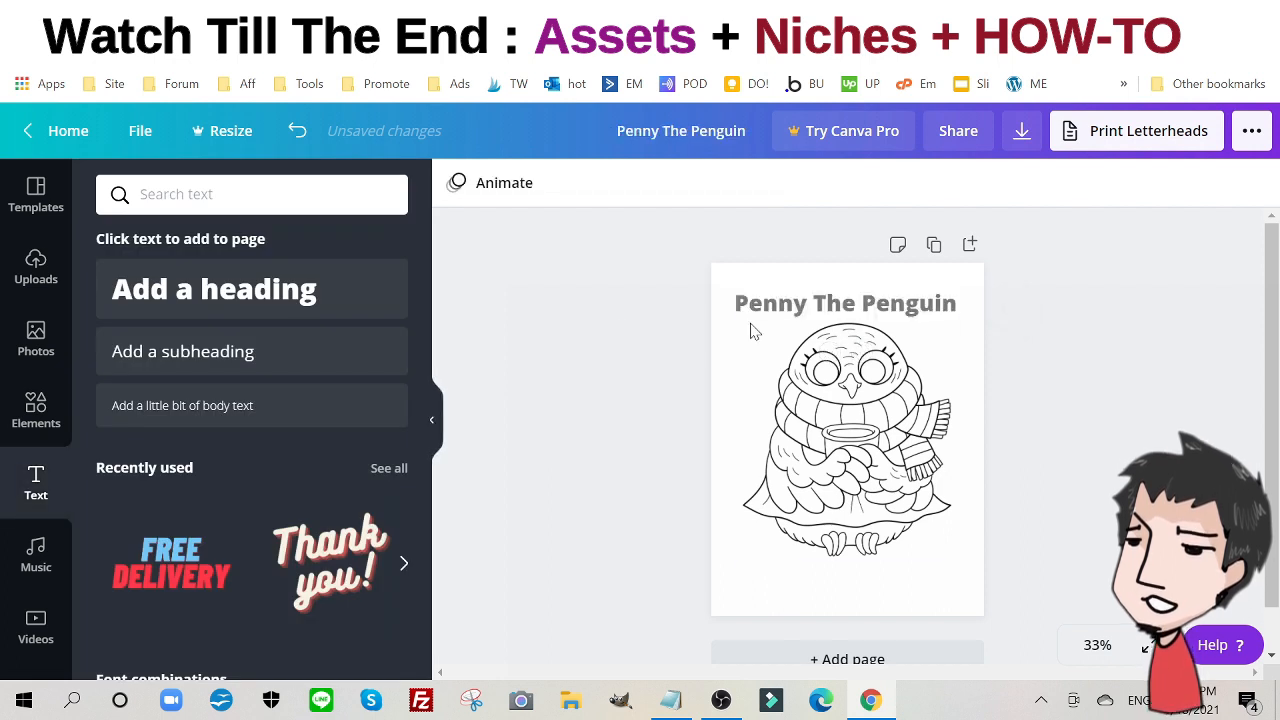
- Scroll through the uploaded line-art images
scroll(660, 366, "down", 2)
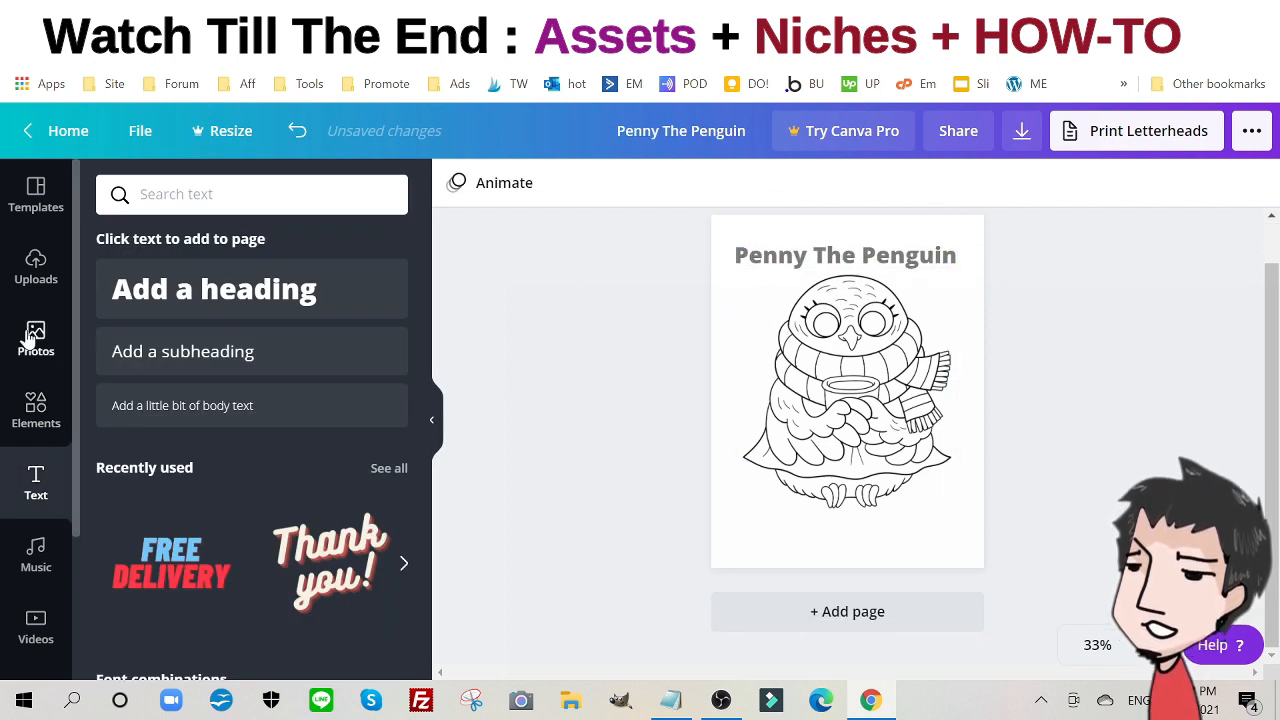
left_click(36, 268)
scroll(268, 458, "down", 3)
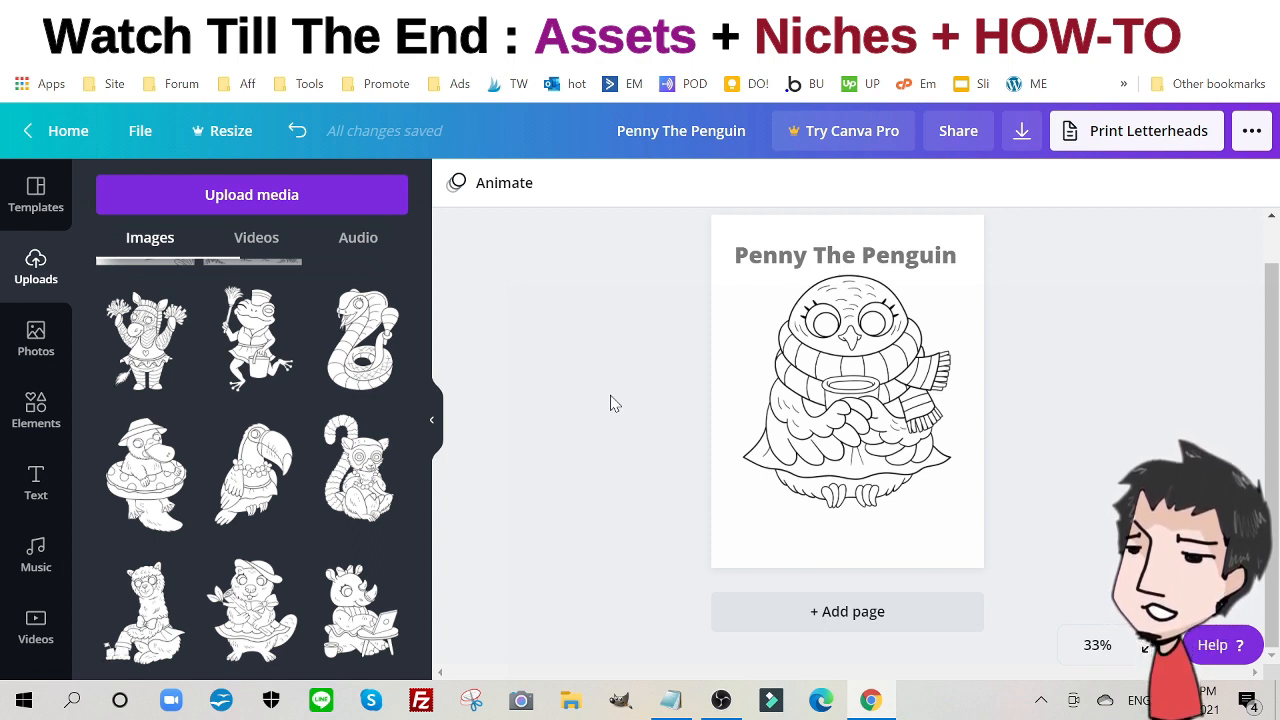
scroll(615, 403, "up", 1)
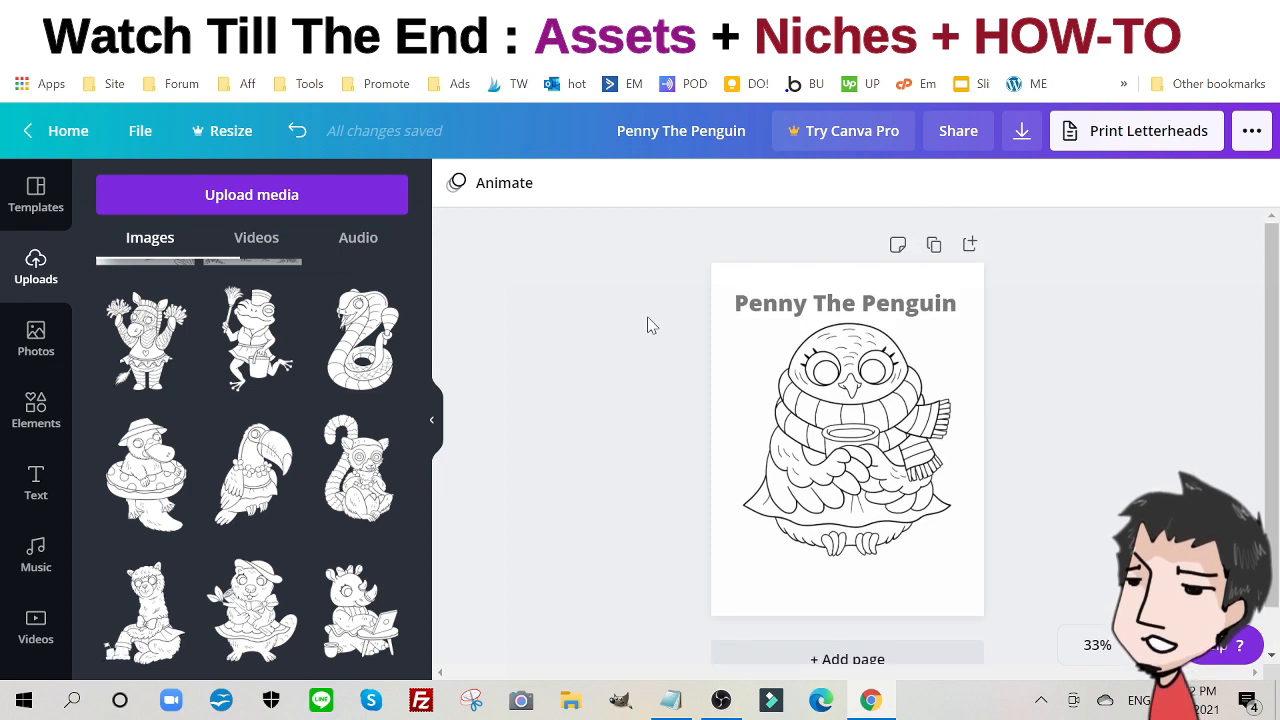
- Duplicate the page and retitle the copy 'How many penguins?' at size 47.4
left_click(933, 245)
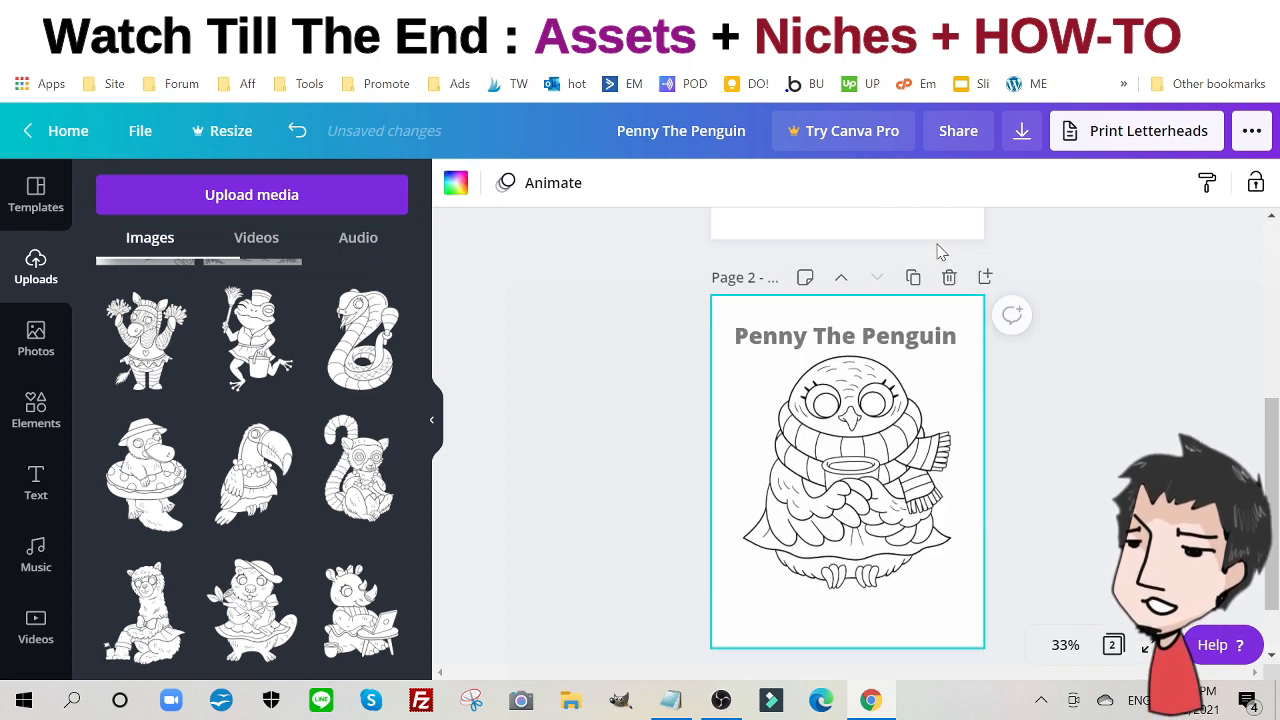
double_click(851, 340)
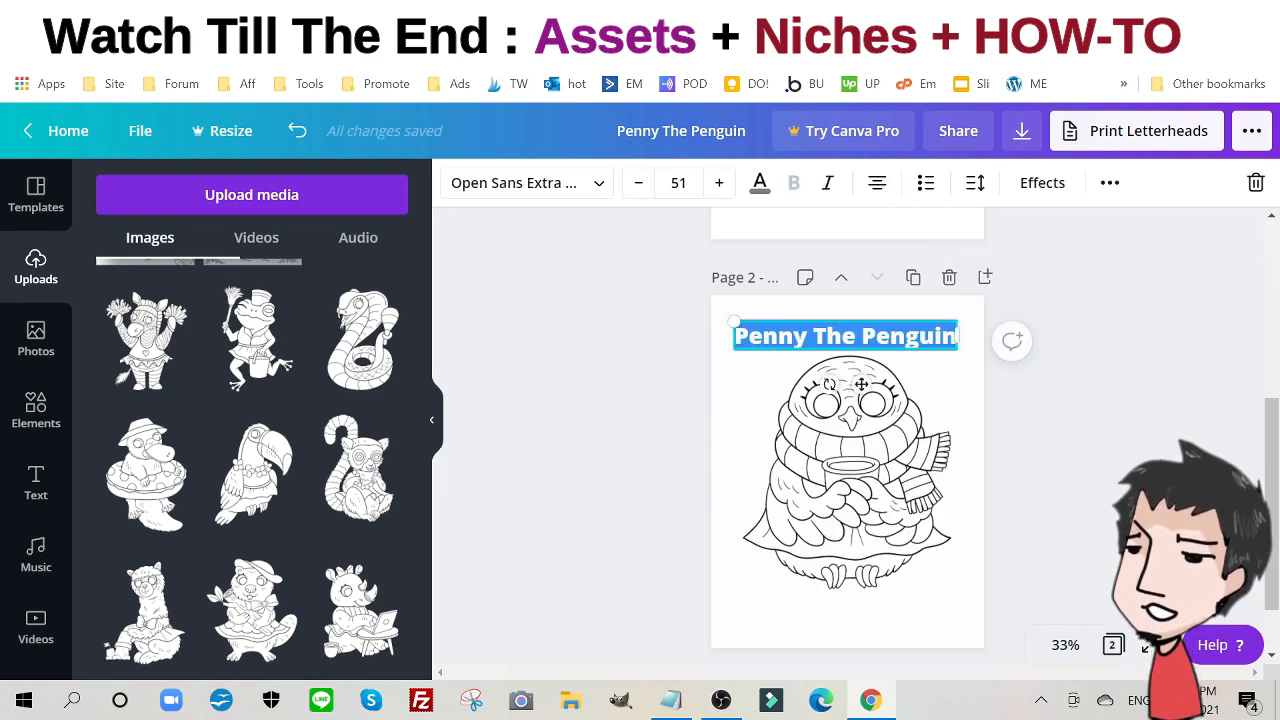
type("Ho")
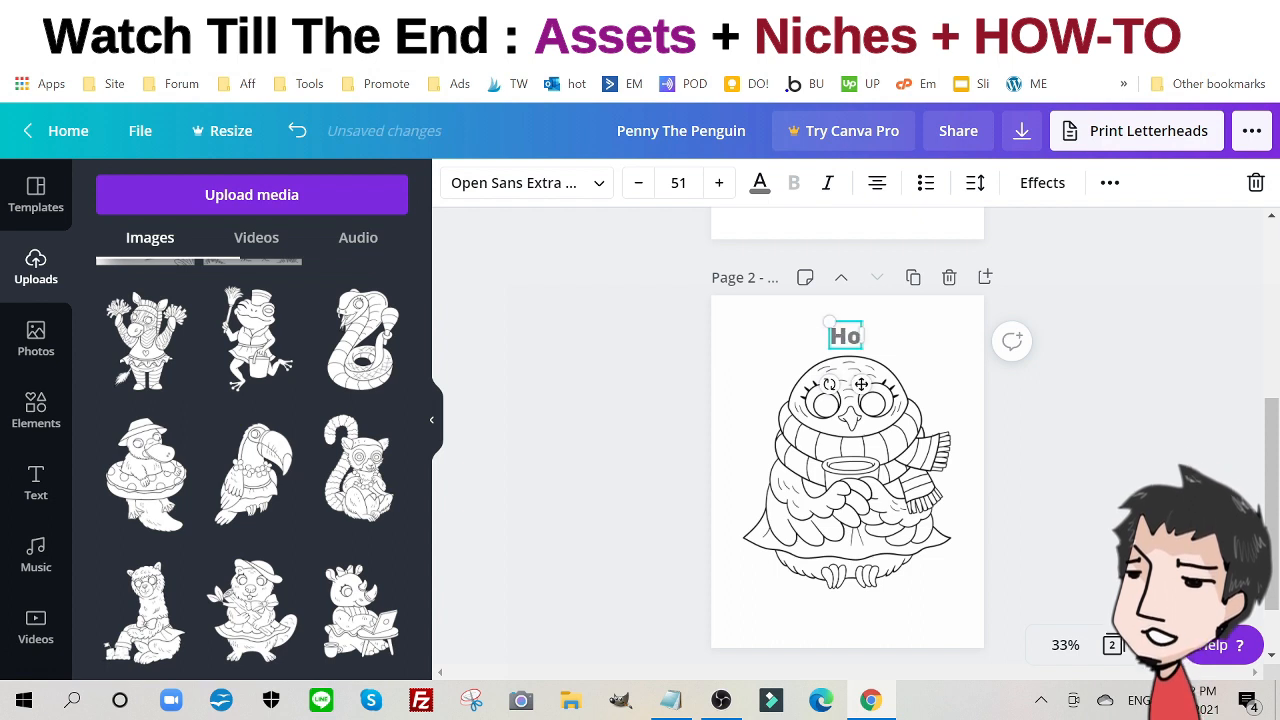
type("w many")
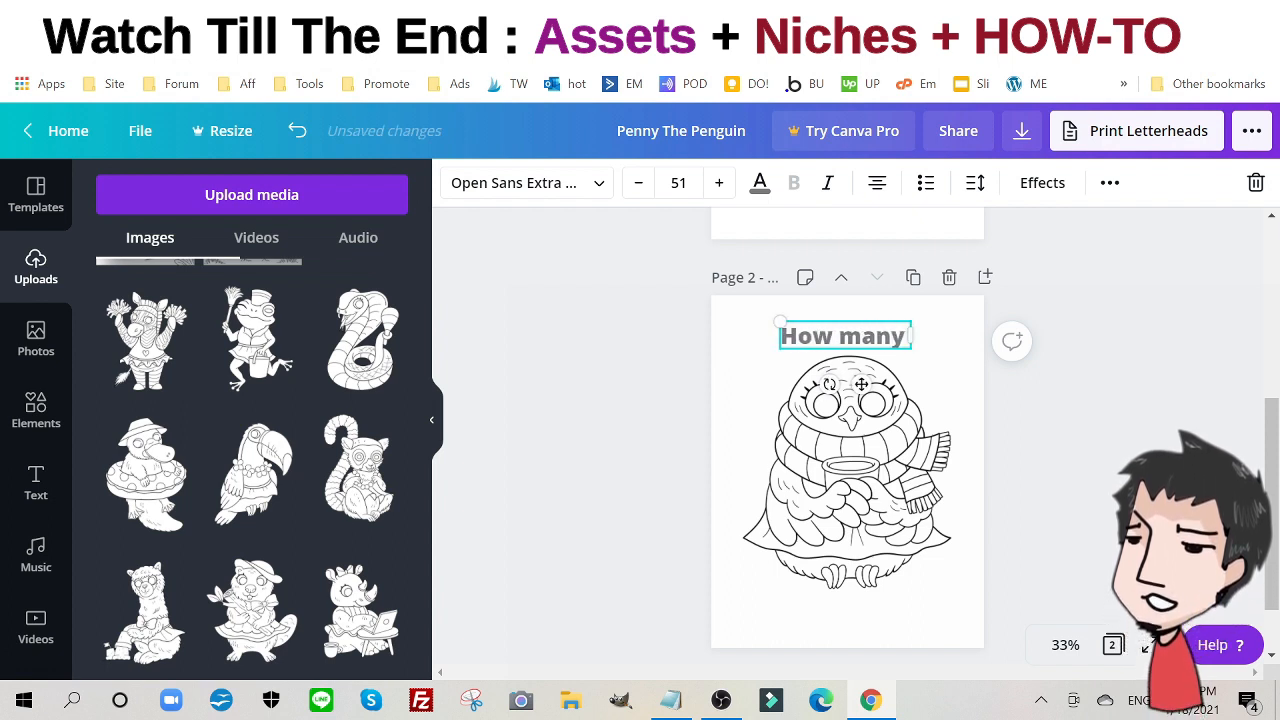
type(" penguins")
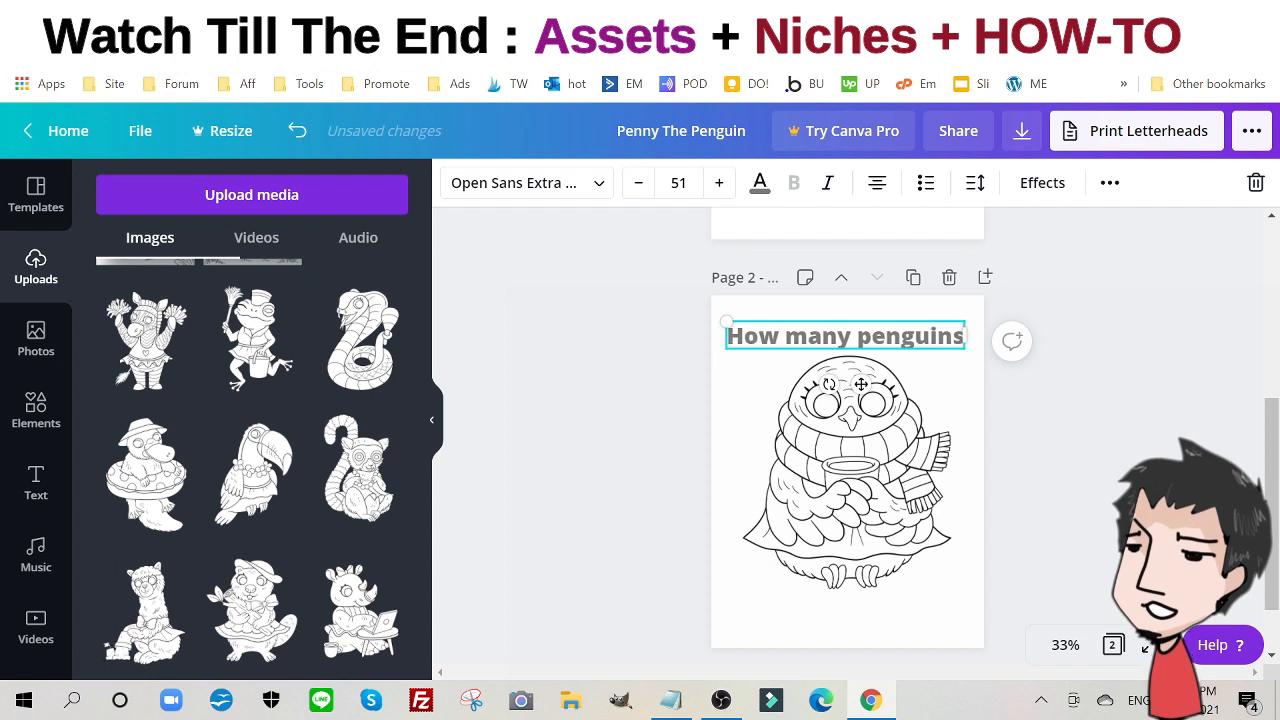
type("?")
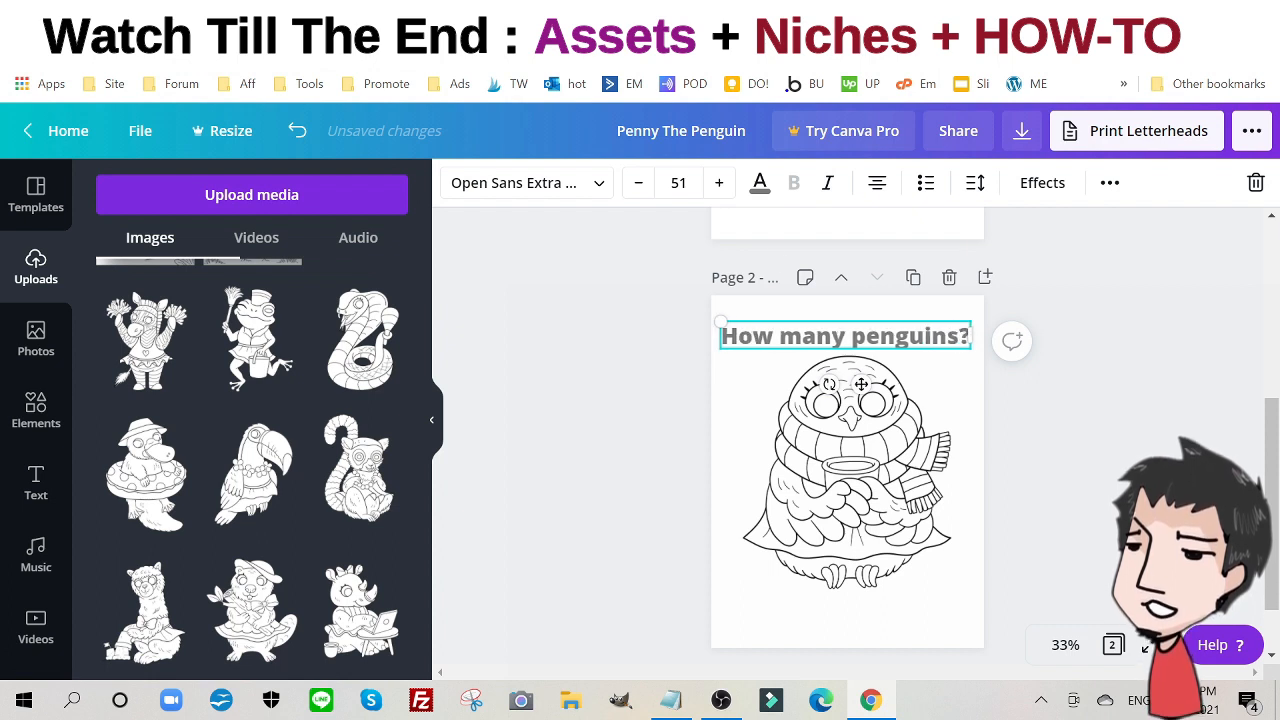
left_click_drag(722, 315, 738, 322)
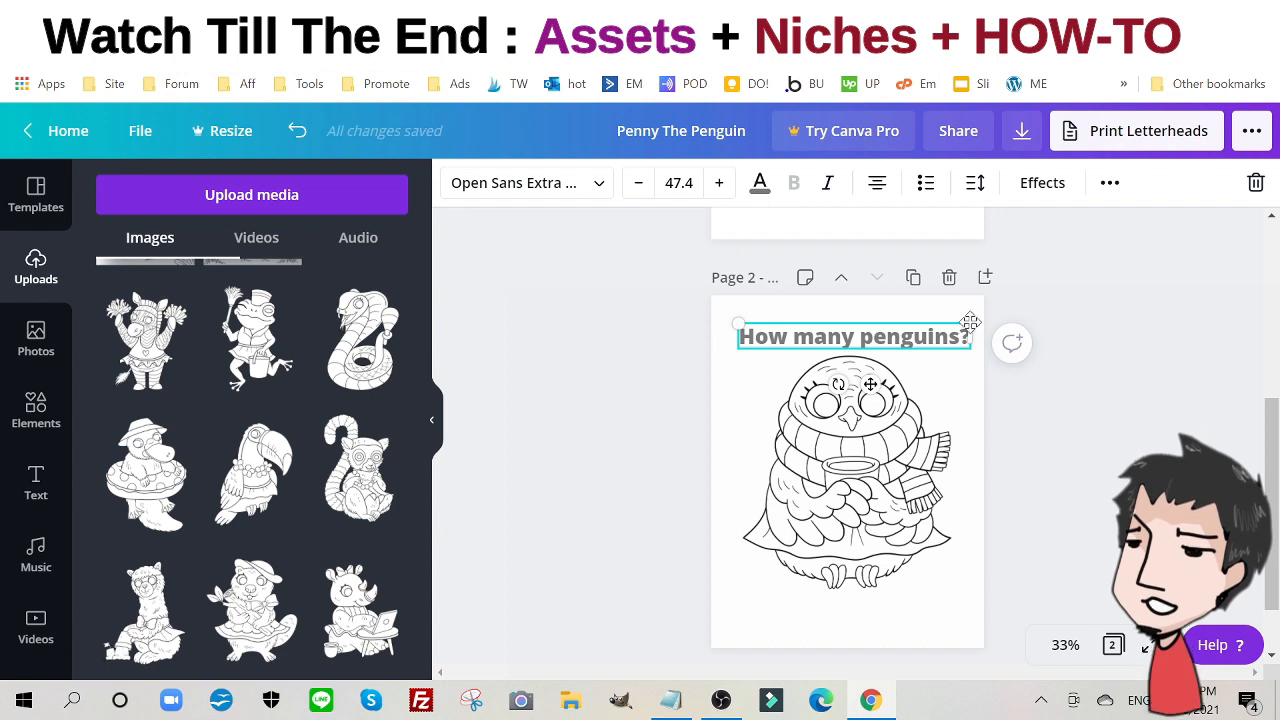
left_click_drag(970, 322, 956, 331)
left_click(846, 466)
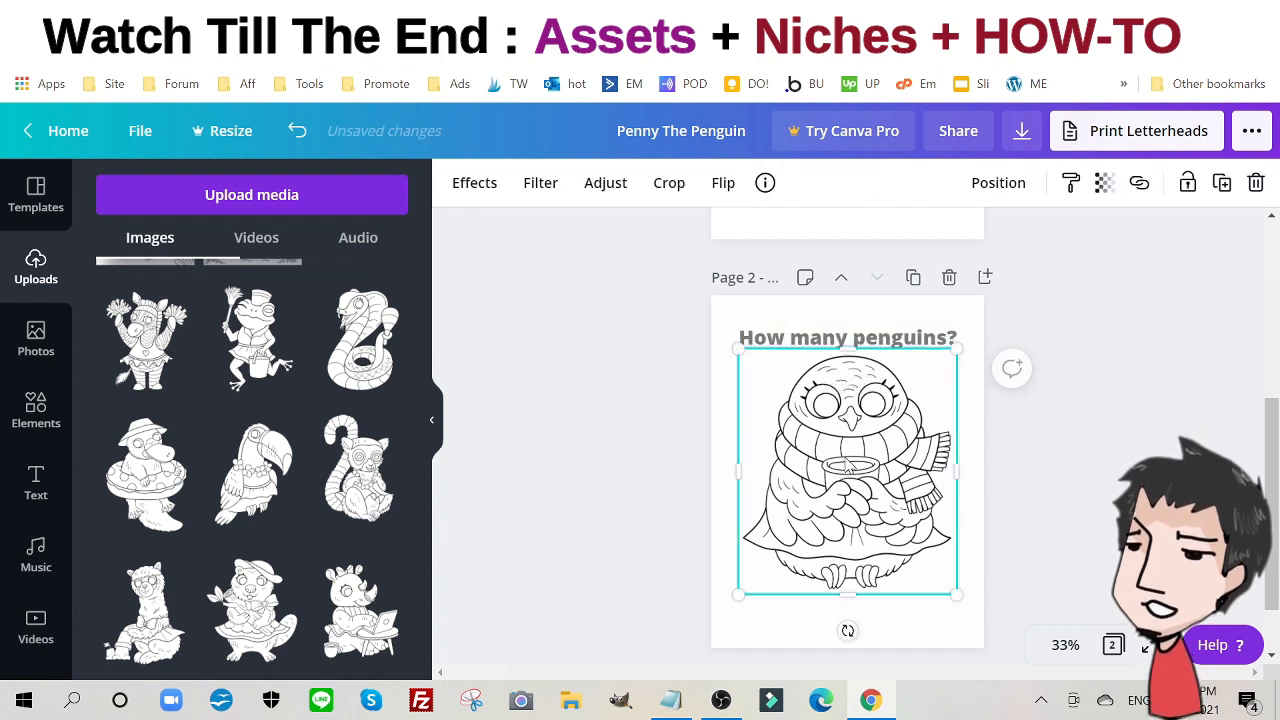
- Shrink the penguin, add two copies in a triangle with one enlarged, then duplicate the page
left_click_drag(956, 590, 848, 503)
left_click(1221, 185)
left_click(1221, 182)
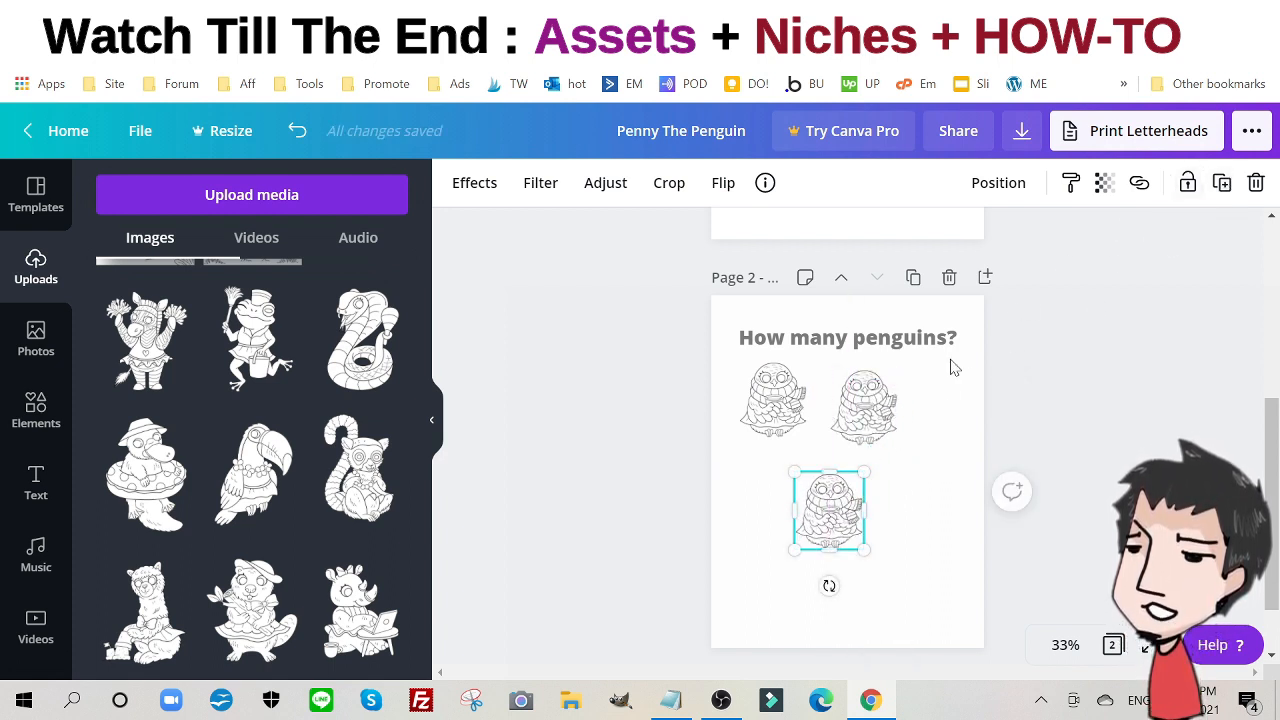
left_click_drag(866, 418, 900, 410)
left_click_drag(830, 510, 848, 520)
left_click_drag(783, 421, 788, 427)
left_click_drag(828, 472, 850, 500)
left_click(913, 277)
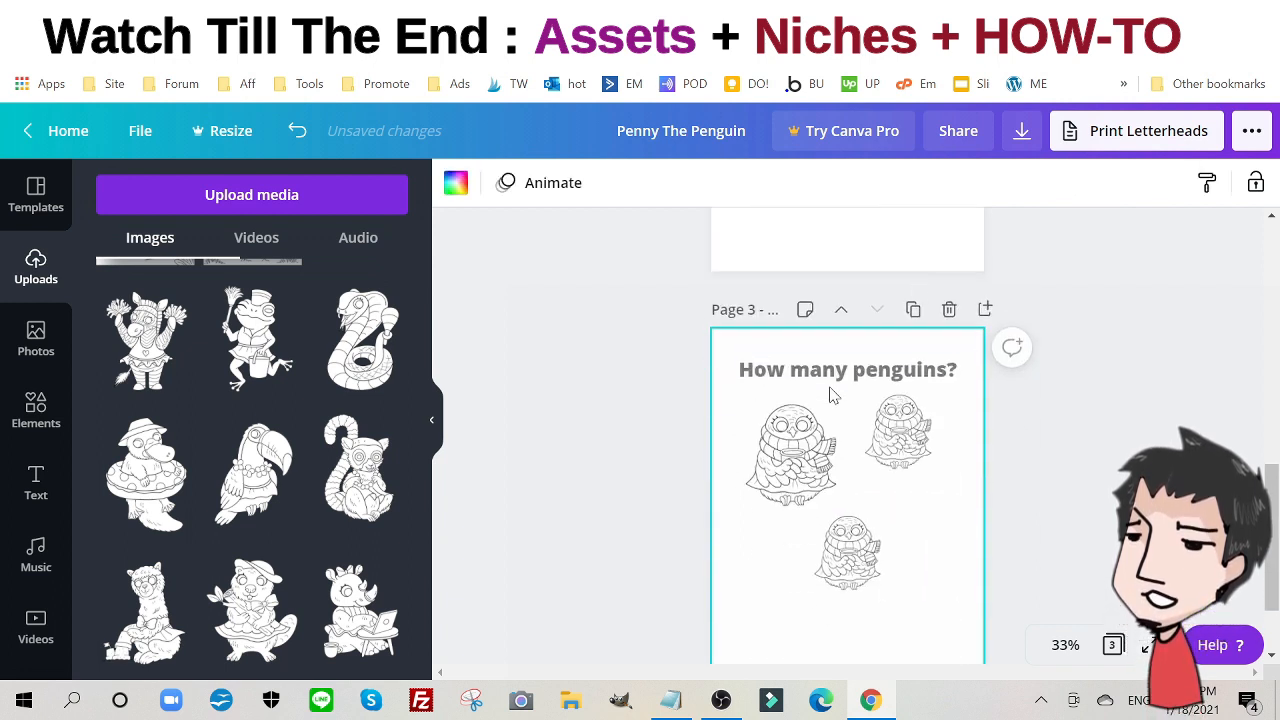
- Retitle page 3 'Color Them With Prime' and delete the bottom drawing
double_click(856, 374)
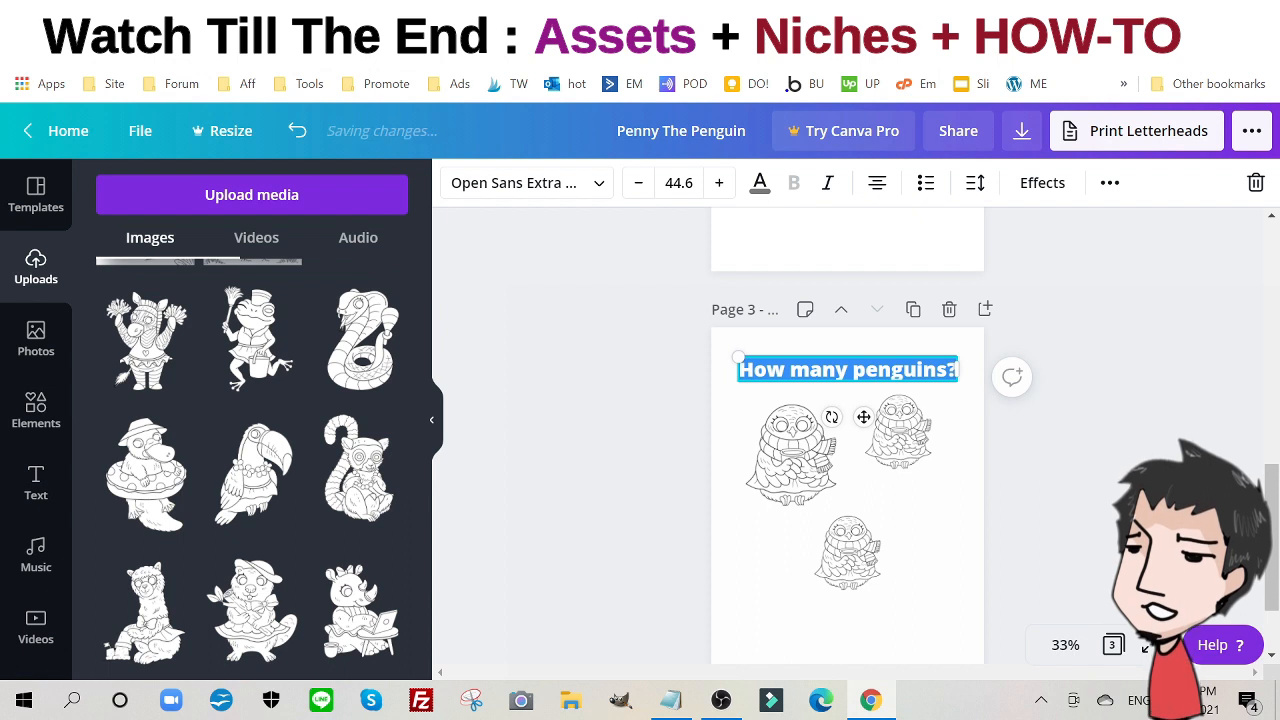
type("Color")
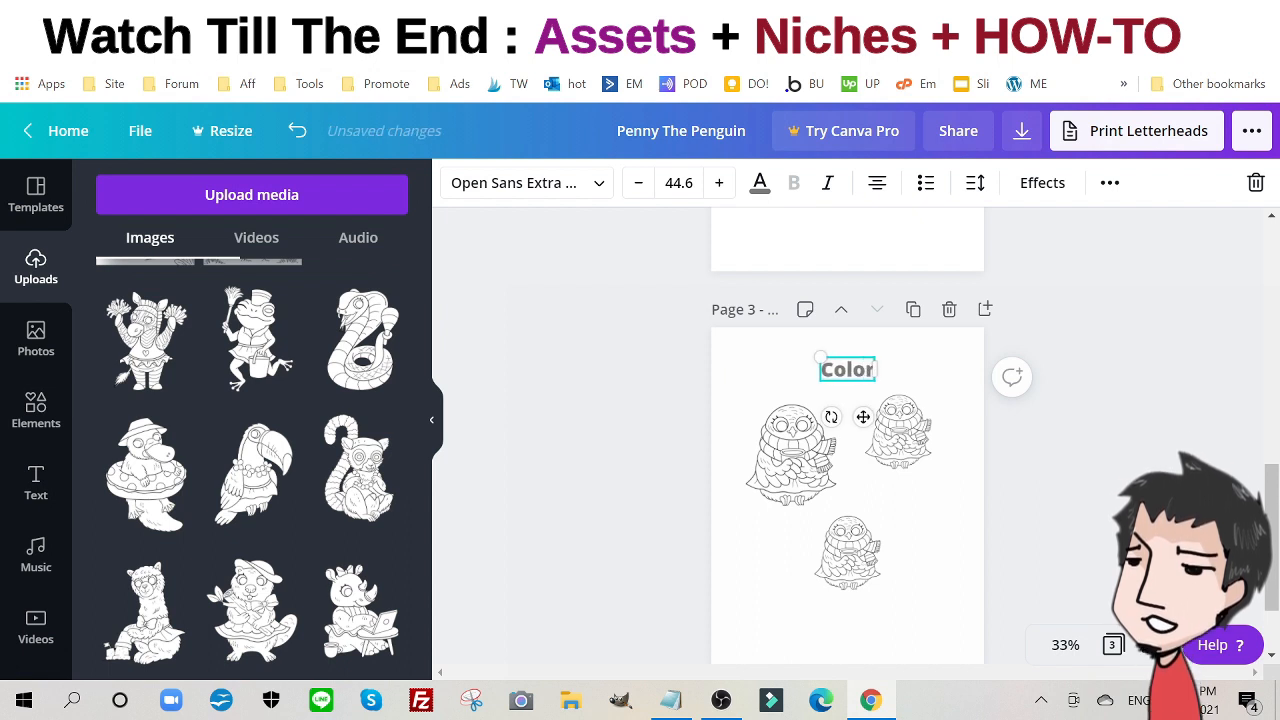
type(" T")
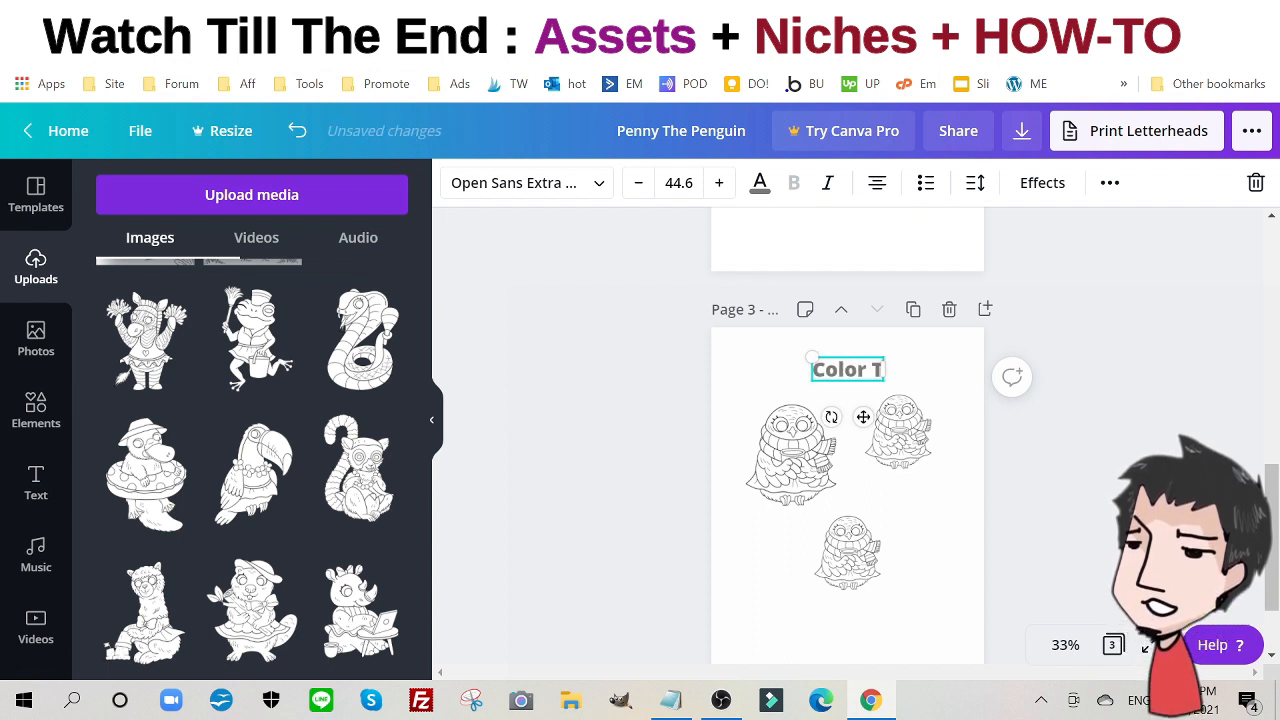
type("hem Wit")
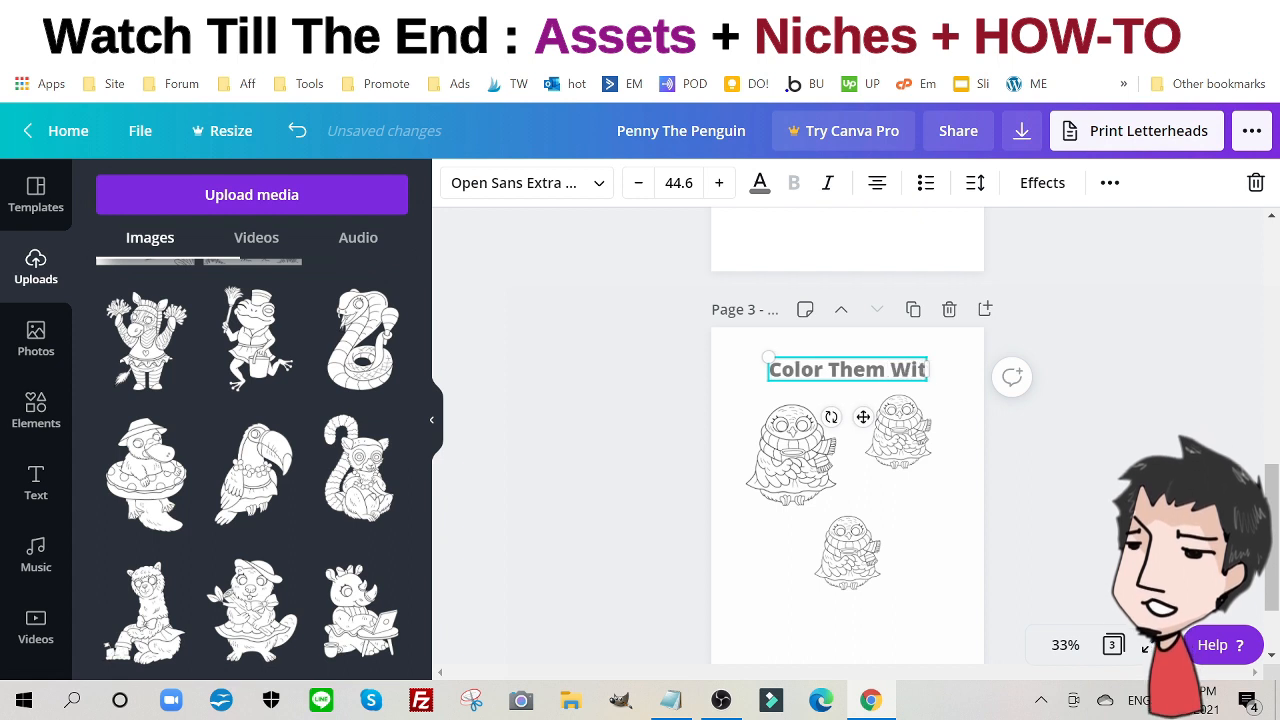
type("h Prime Prime Colors")
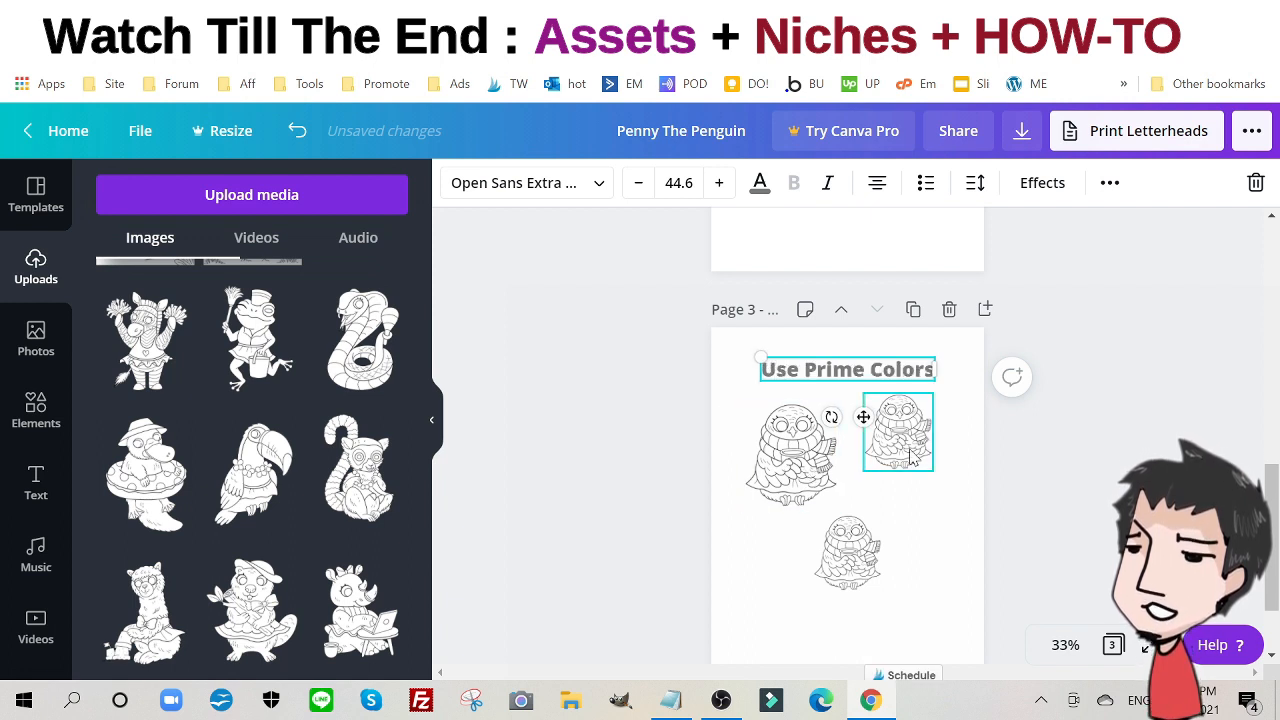
left_click(898, 430)
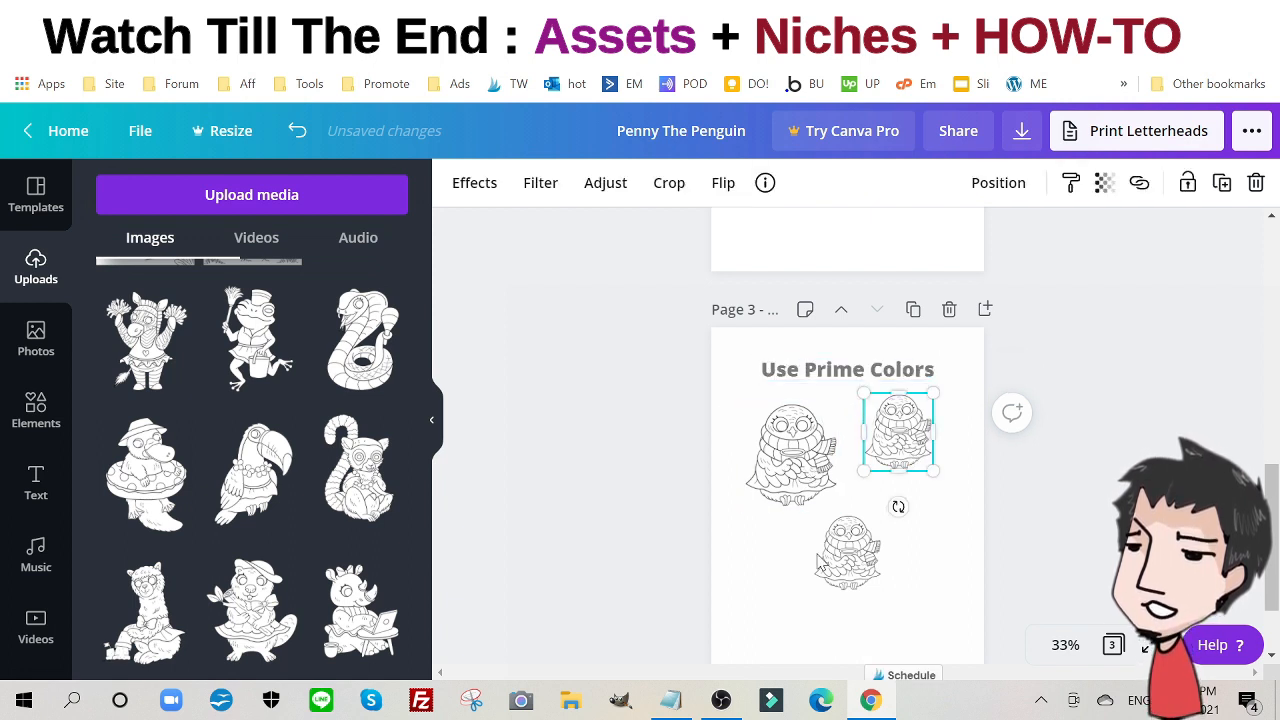
left_click(824, 560)
key("Delete")
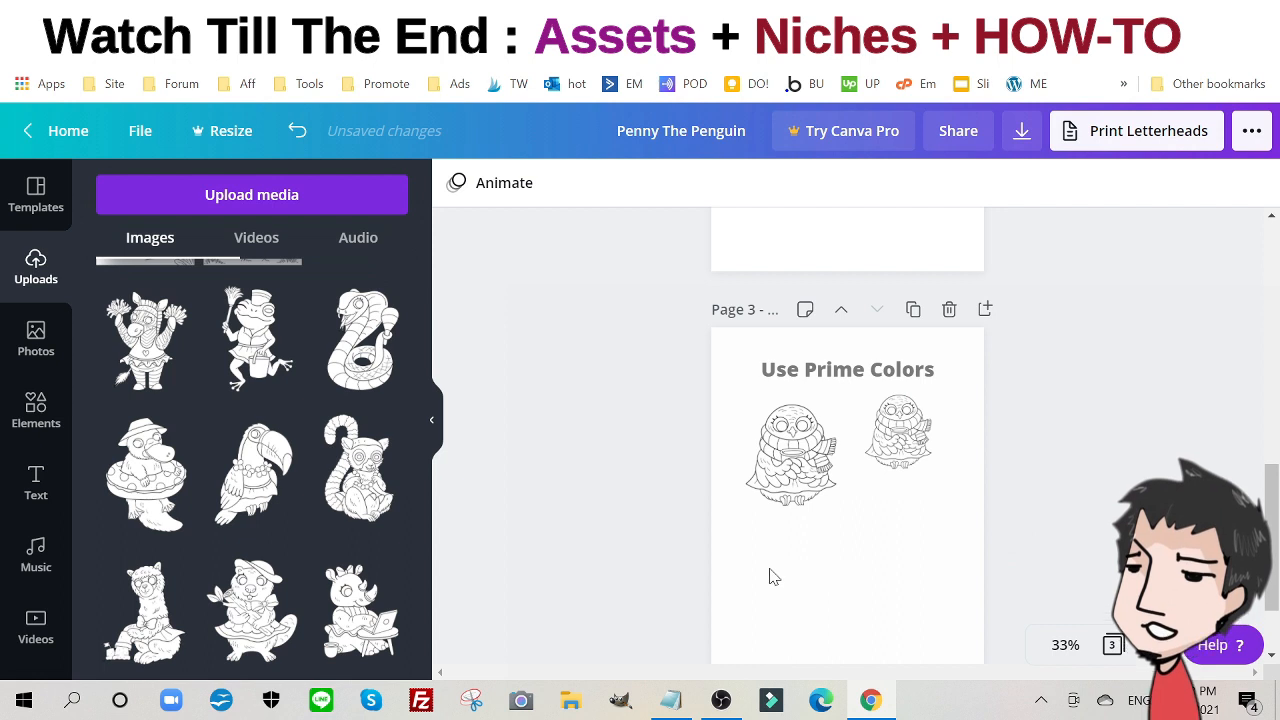
- Resize the left drawing to about 3.6 × 4.1 and the top-right one to about 2.8 × 3.2
left_click(795, 494)
left_click_drag(835, 510, 918, 618)
left_click_drag(873, 534, 861, 560)
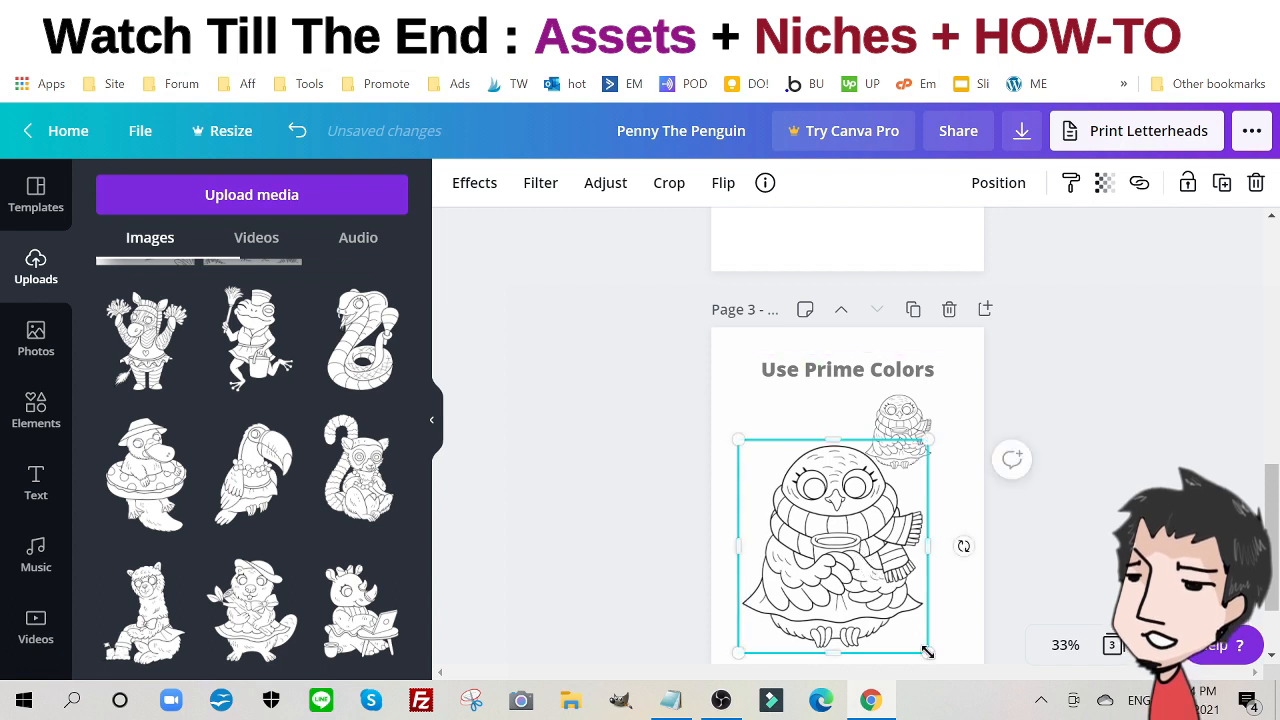
left_click_drag(926, 651, 853, 568)
left_click(900, 440)
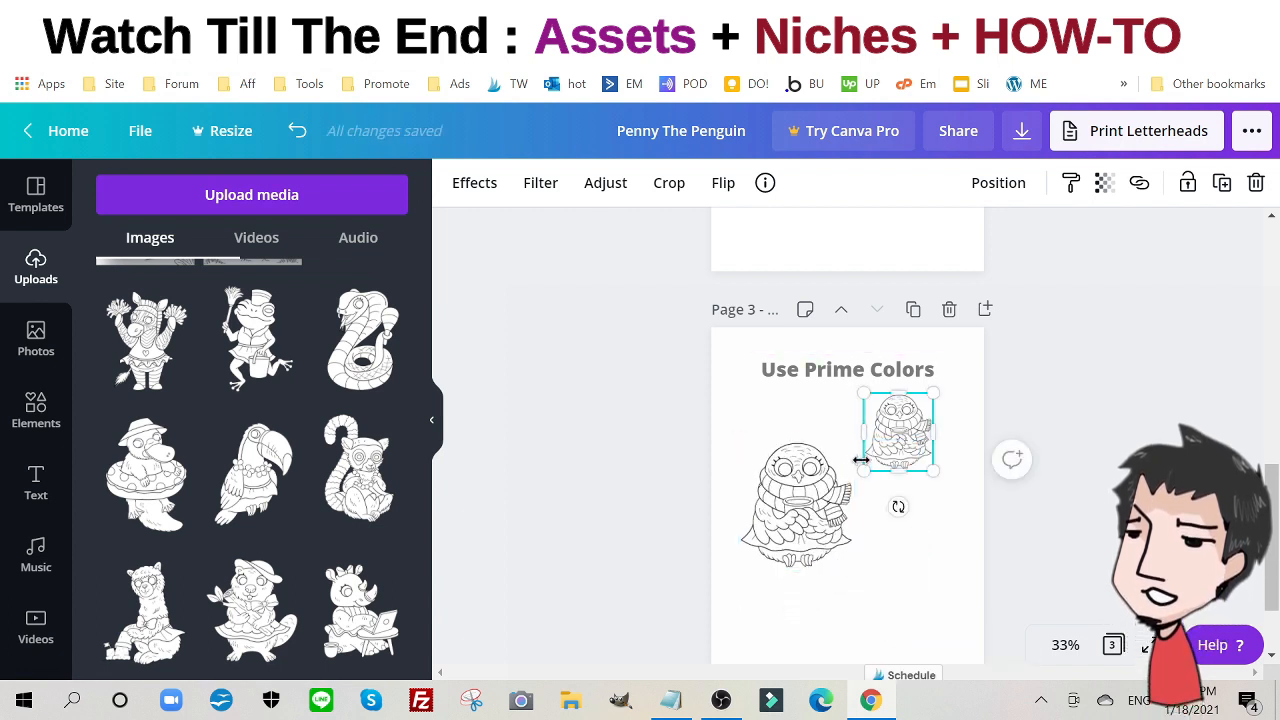
left_click_drag(864, 470, 845, 505)
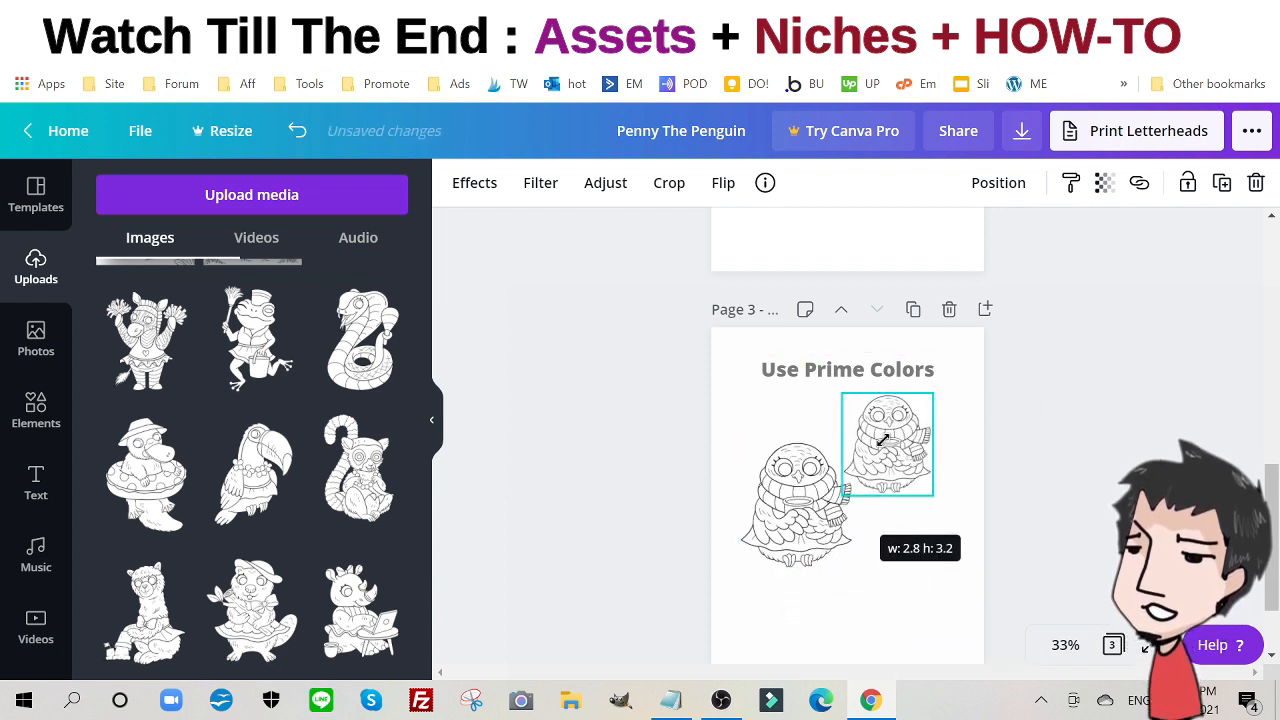
left_click_drag(884, 440, 884, 440)
- Duplicate the small drawing and place the copy below it
left_click(1222, 183)
scroll(893, 362, "down", 2)
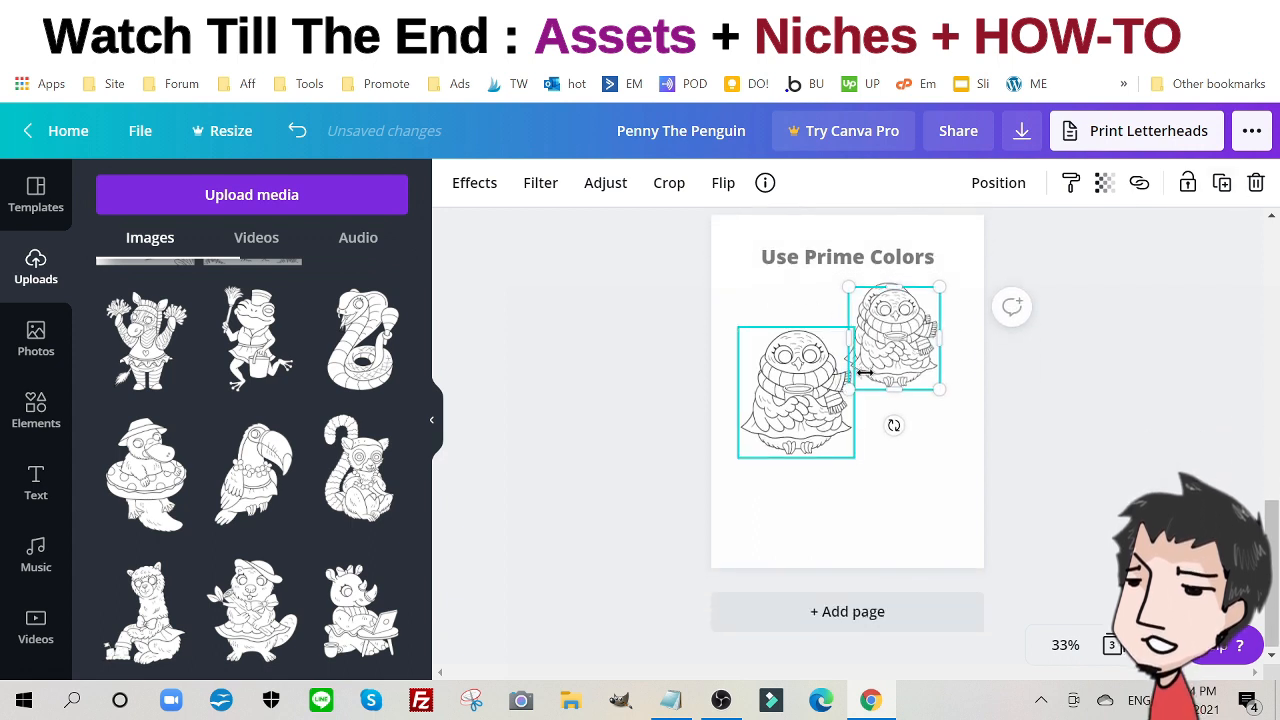
left_click_drag(900, 362, 878, 478)
scroll(958, 370, "up", 3)
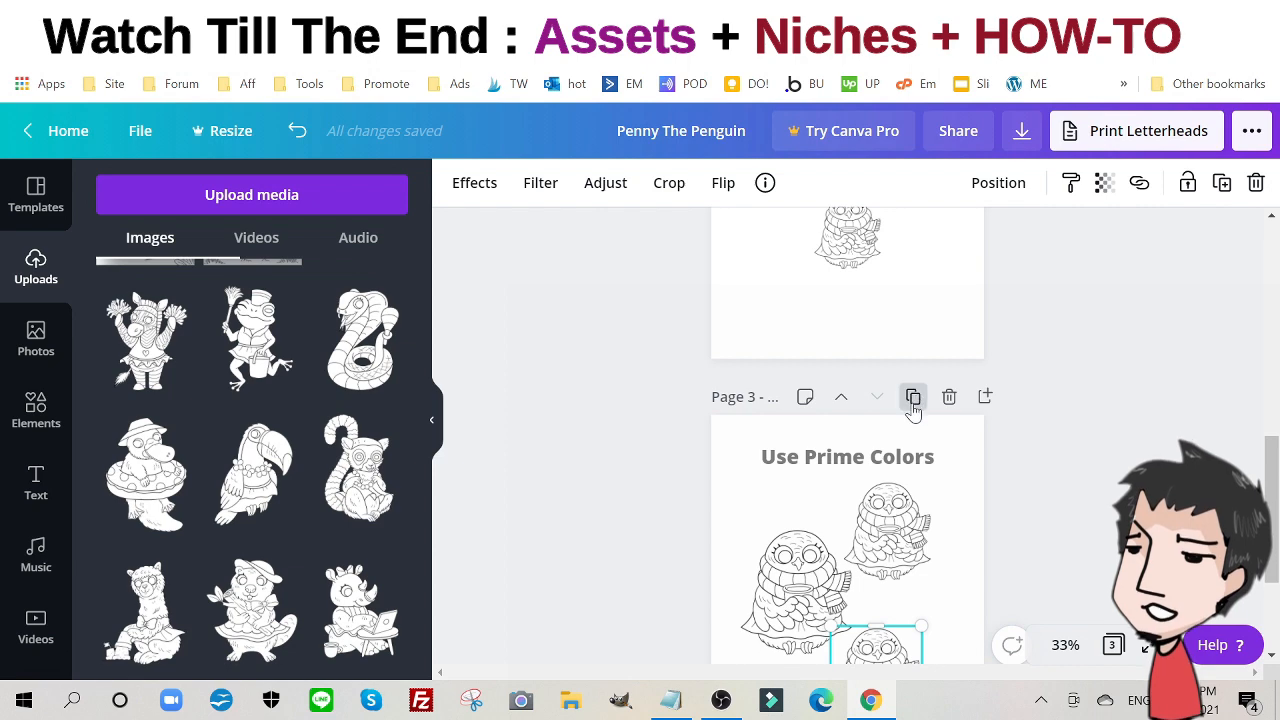
- Duplicate page 3 as a new page 4 and delete its three owls
left_click(911, 394)
scroll(905, 500, "down", 1)
scroll(903, 497, "down", 2)
left_click_drag(1044, 514, 677, 364)
key("Delete")
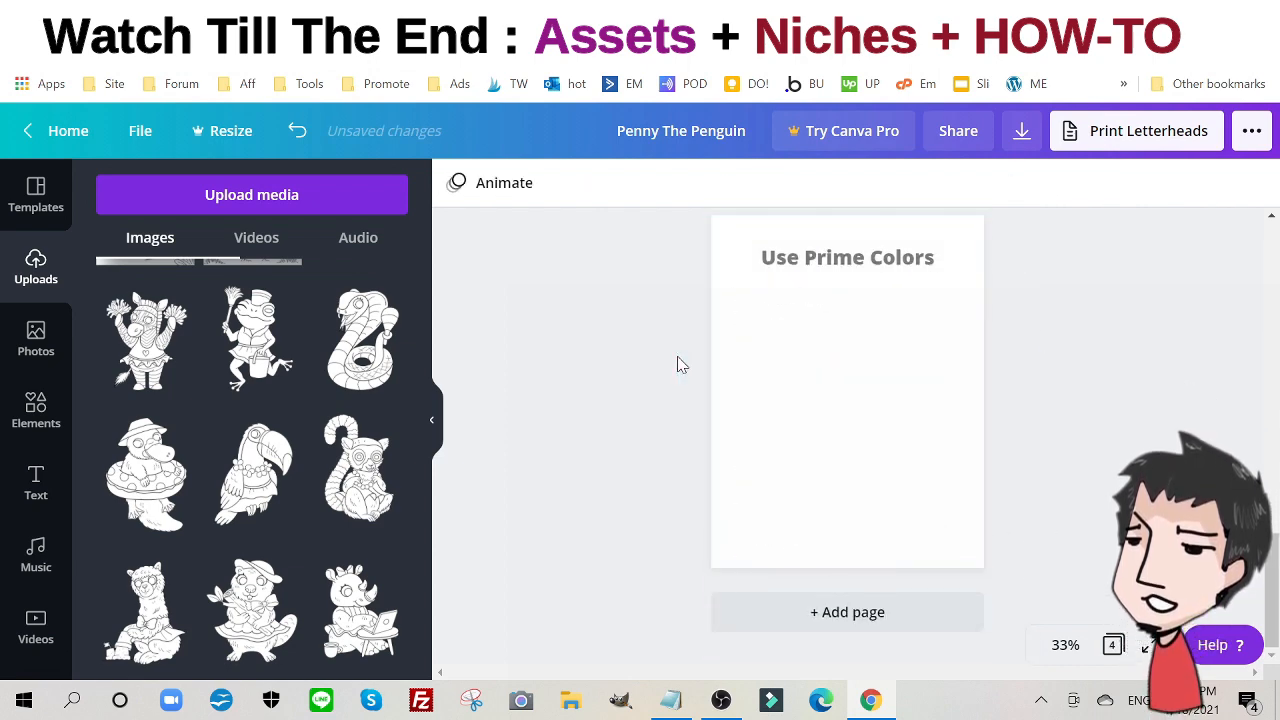
- Retitle page 4's heading 'Which Is Your Favorite?' and shrink it to size 37.5
left_click(793, 267)
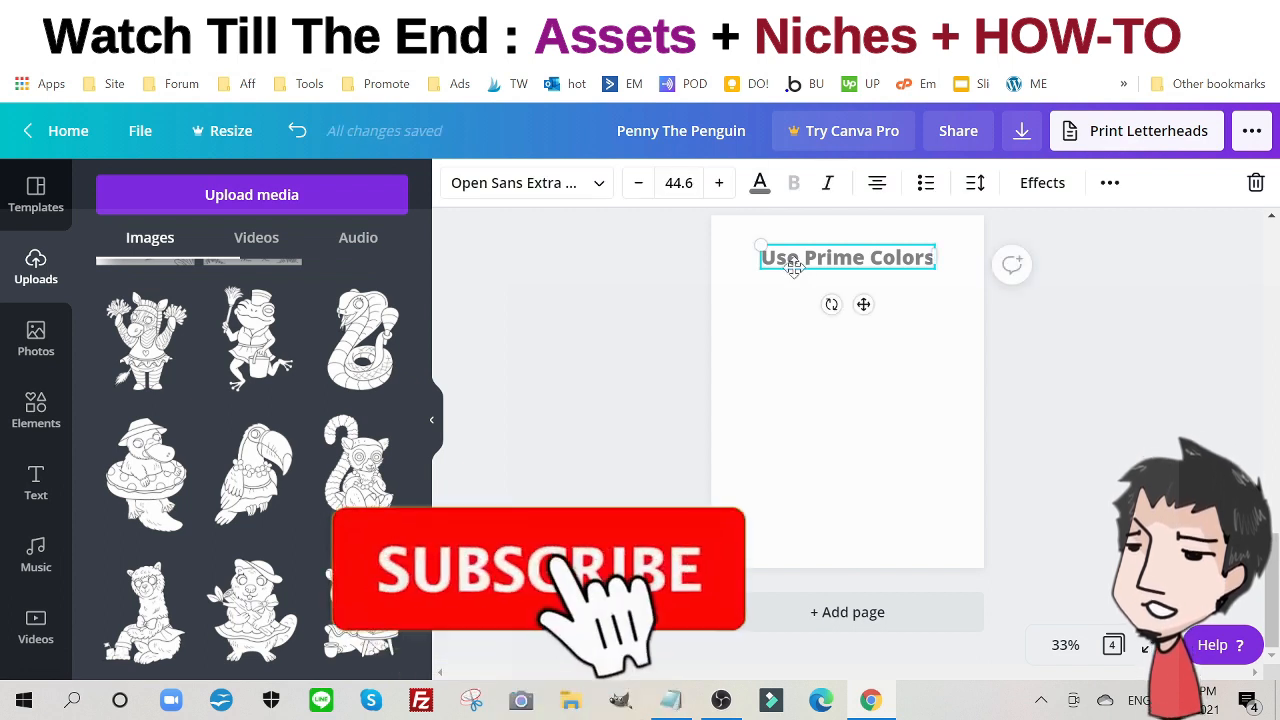
double_click(793, 262)
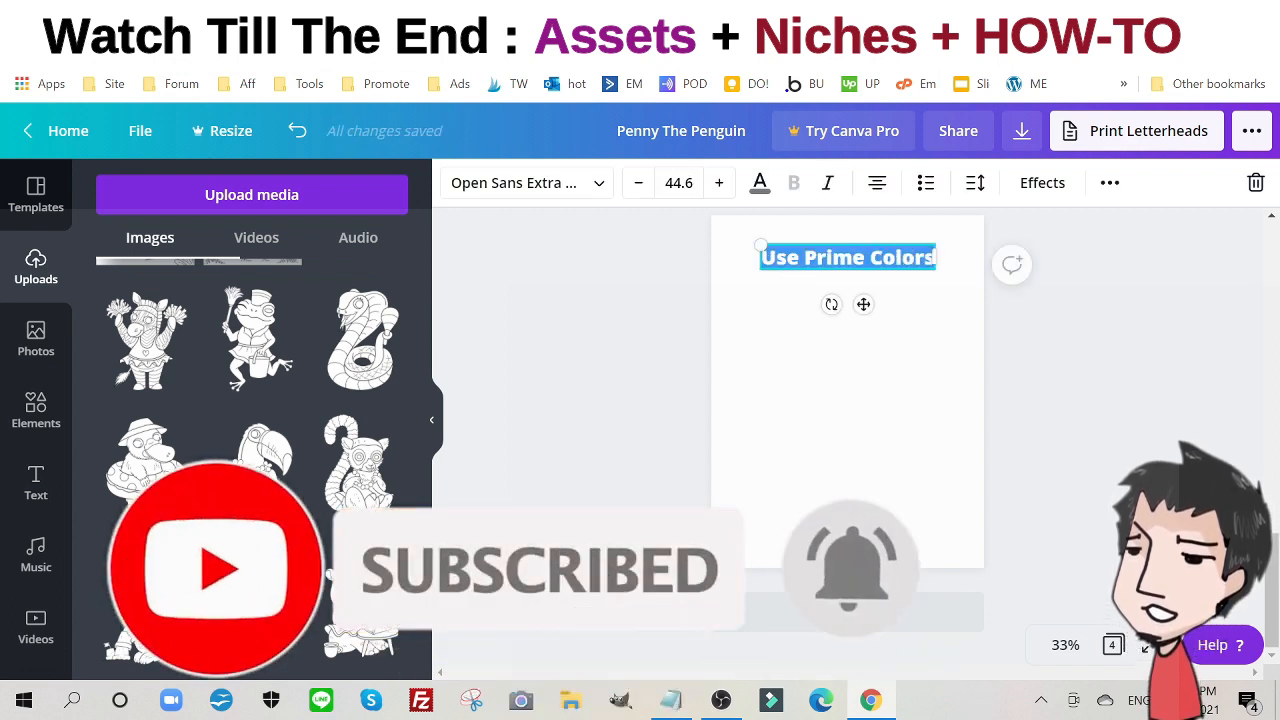
type("Which Is y")
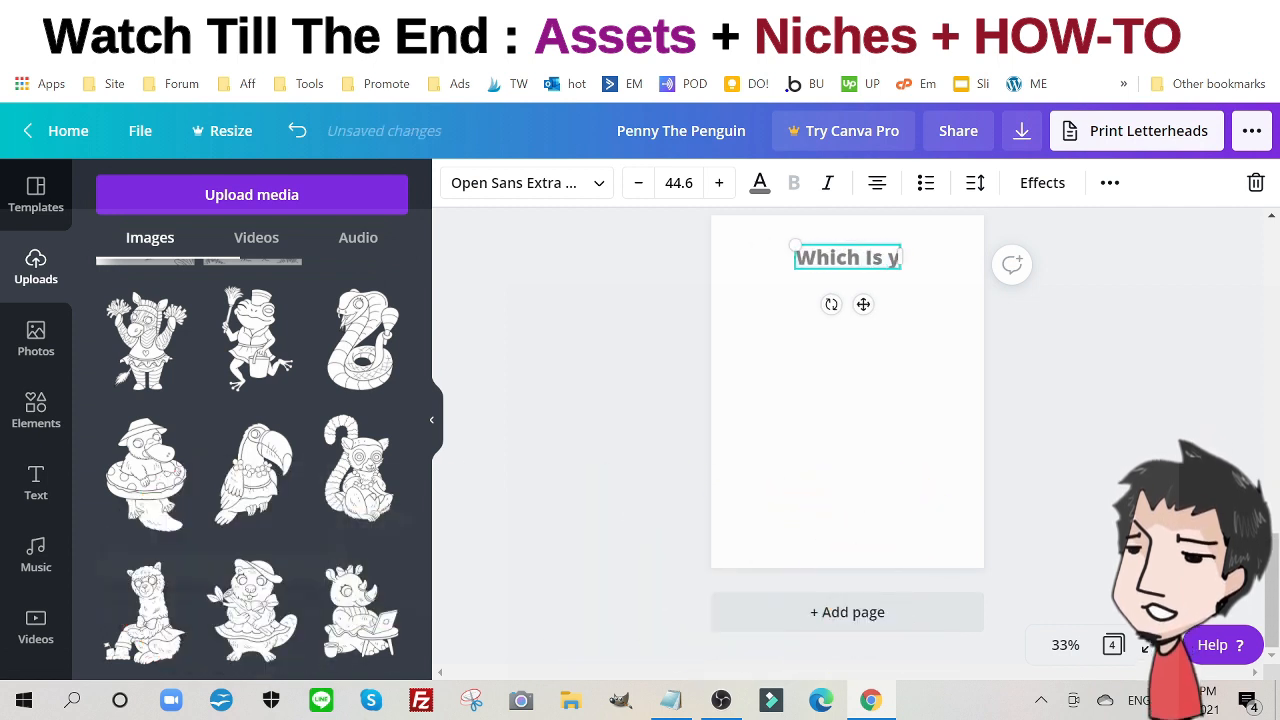
key("BackSpace")
type("Yo")
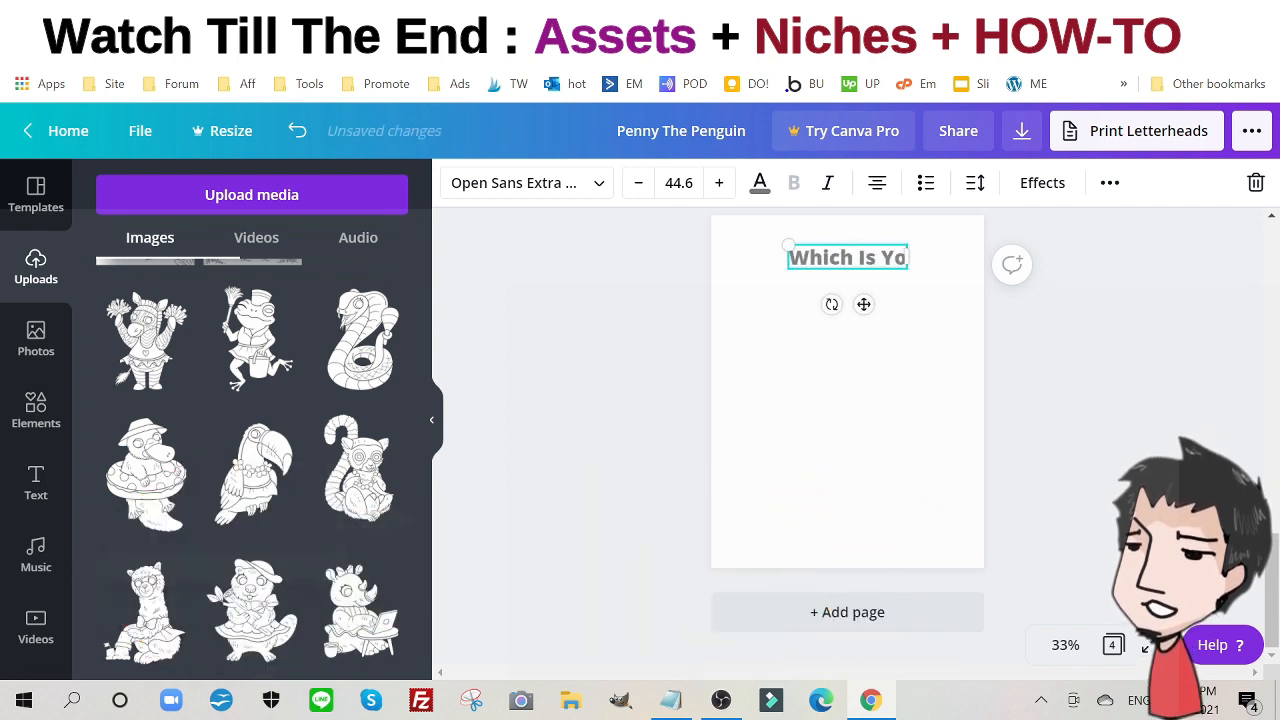
type("ur Fav")
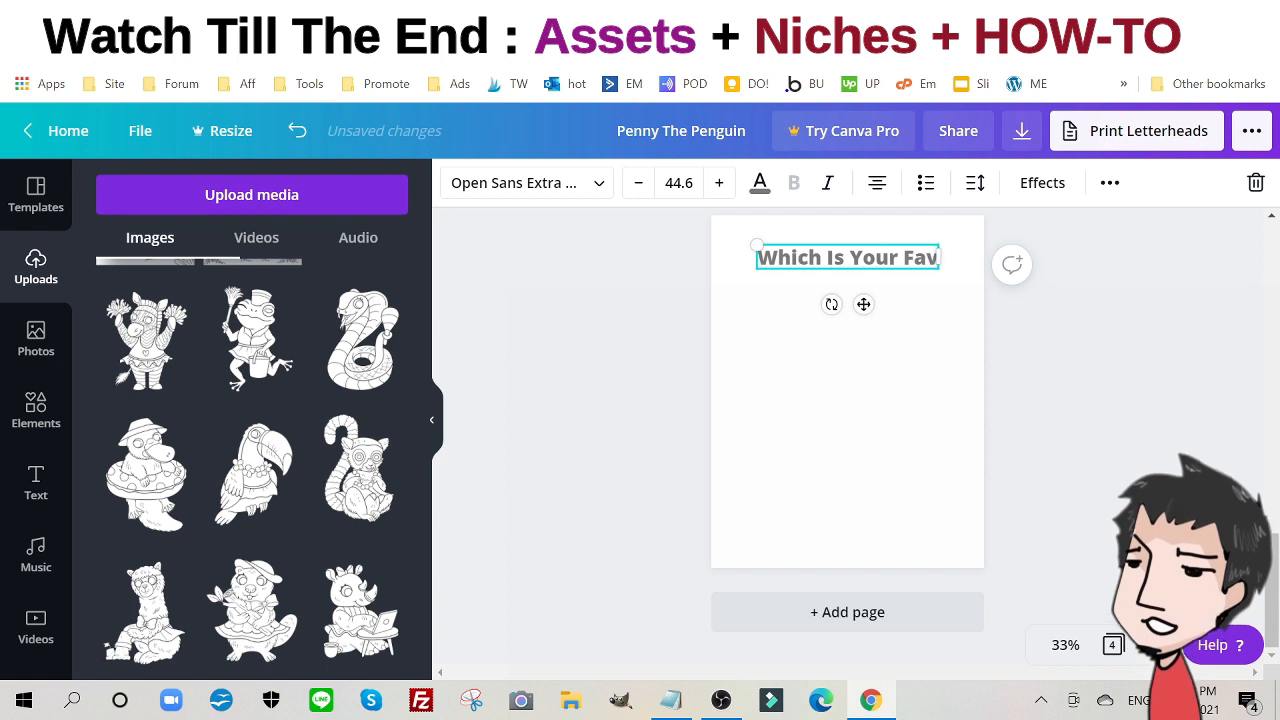
type("orite")
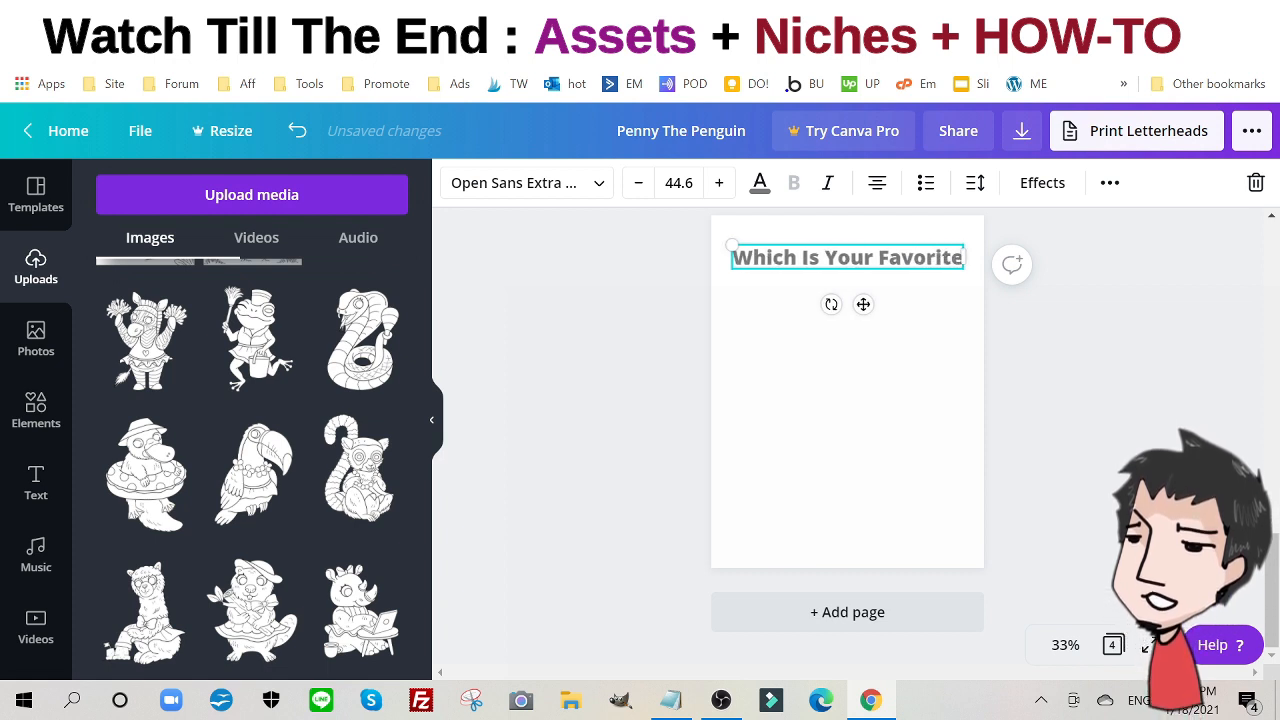
type("?")
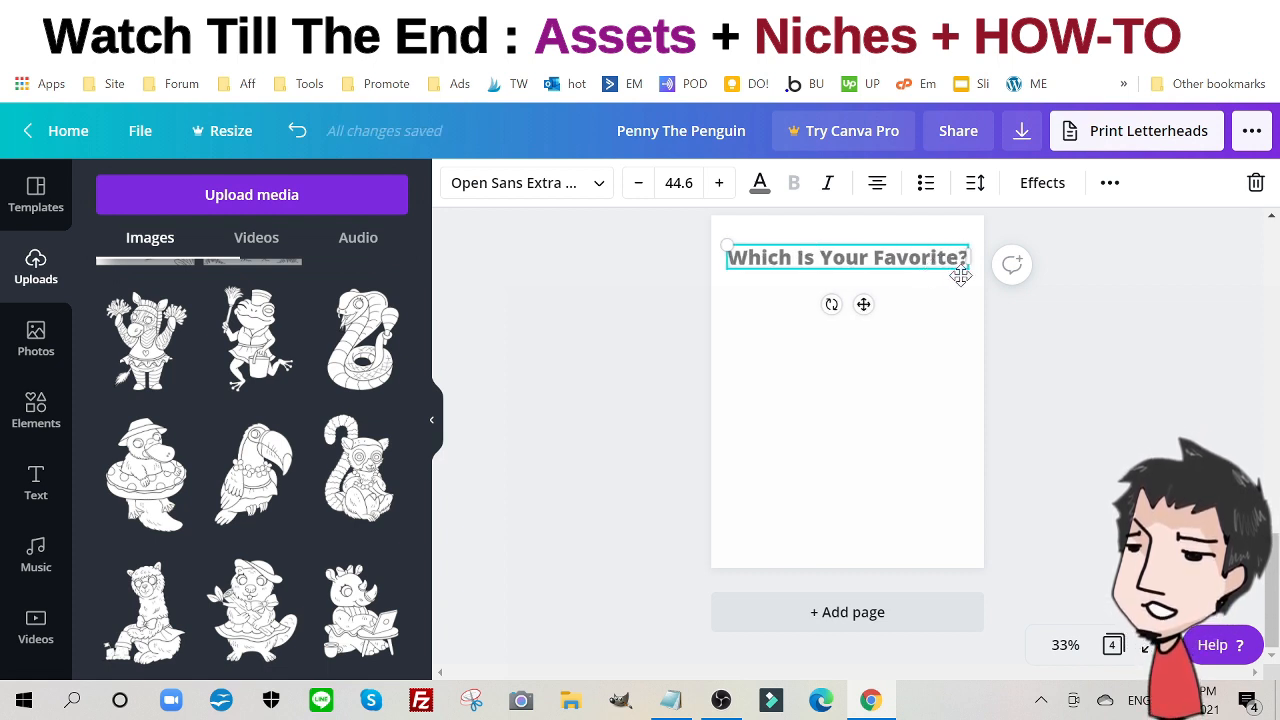
left_click_drag(962, 268, 889, 238)
- Add the zebra and toucan drawings, shrink them, and place the toucan beside the zebra
left_click(154, 335)
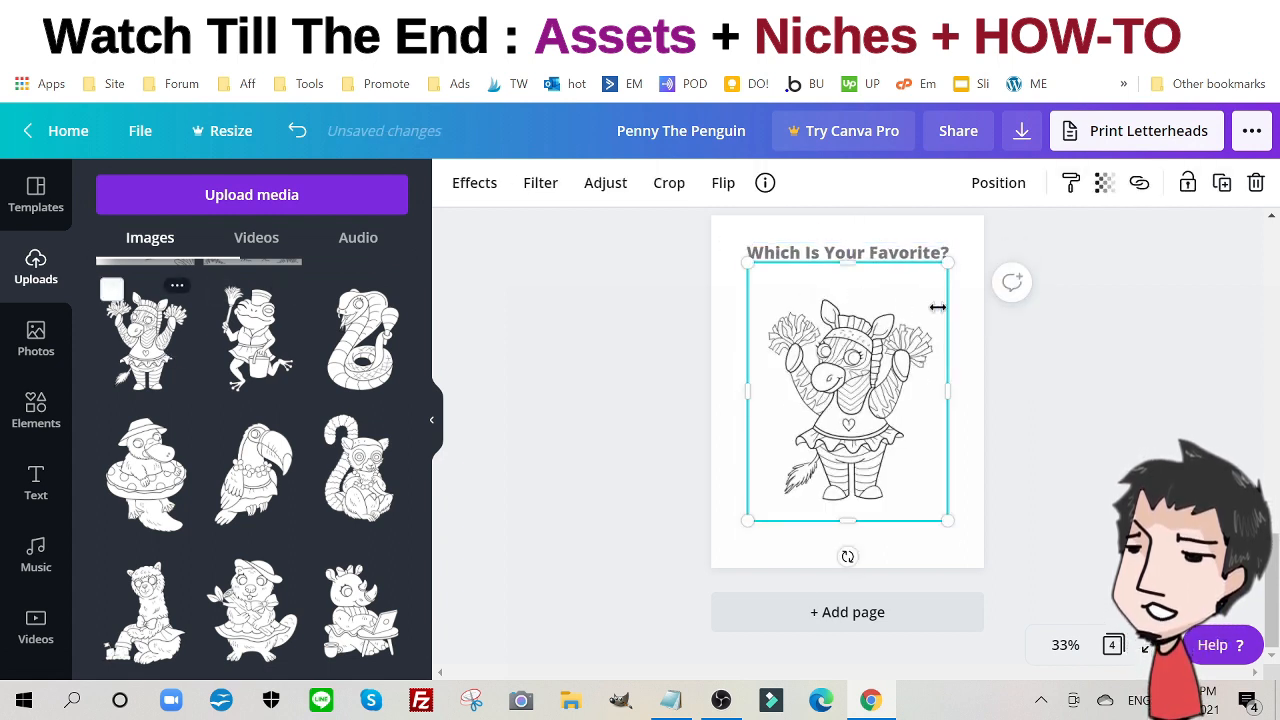
left_click_drag(850, 268, 852, 292)
left_click_drag(945, 519, 800, 440)
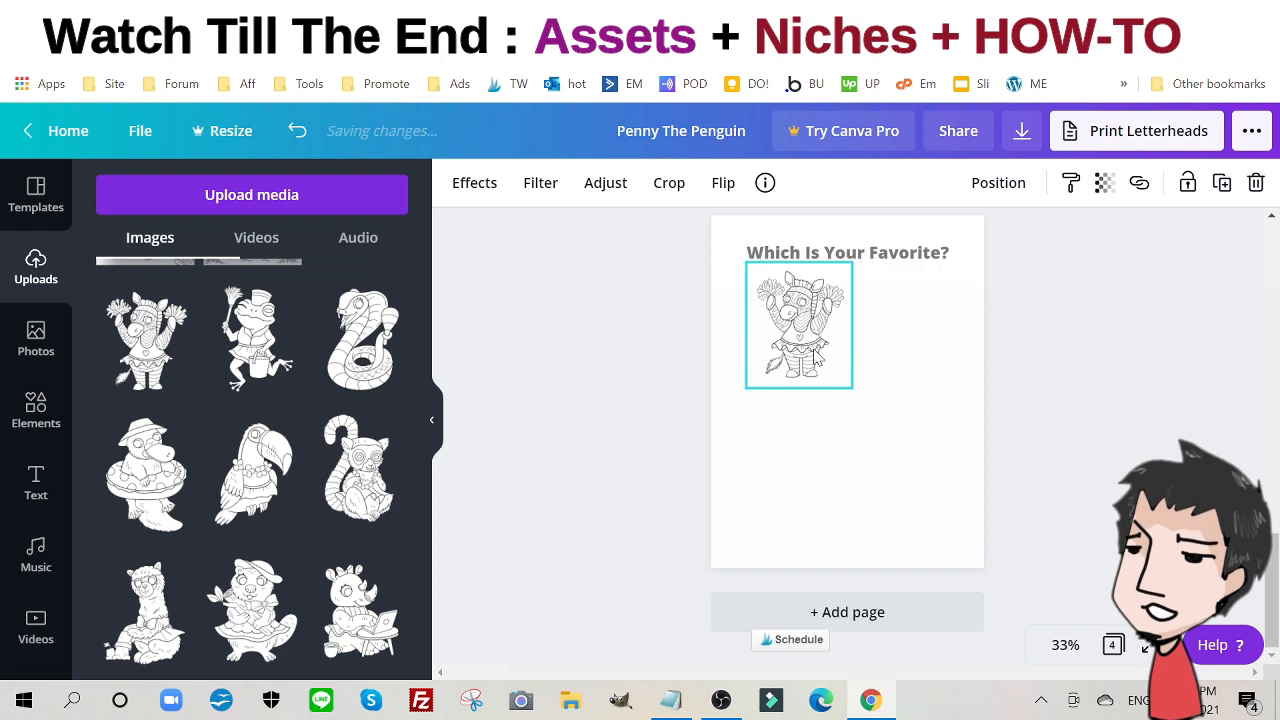
left_click(253, 470)
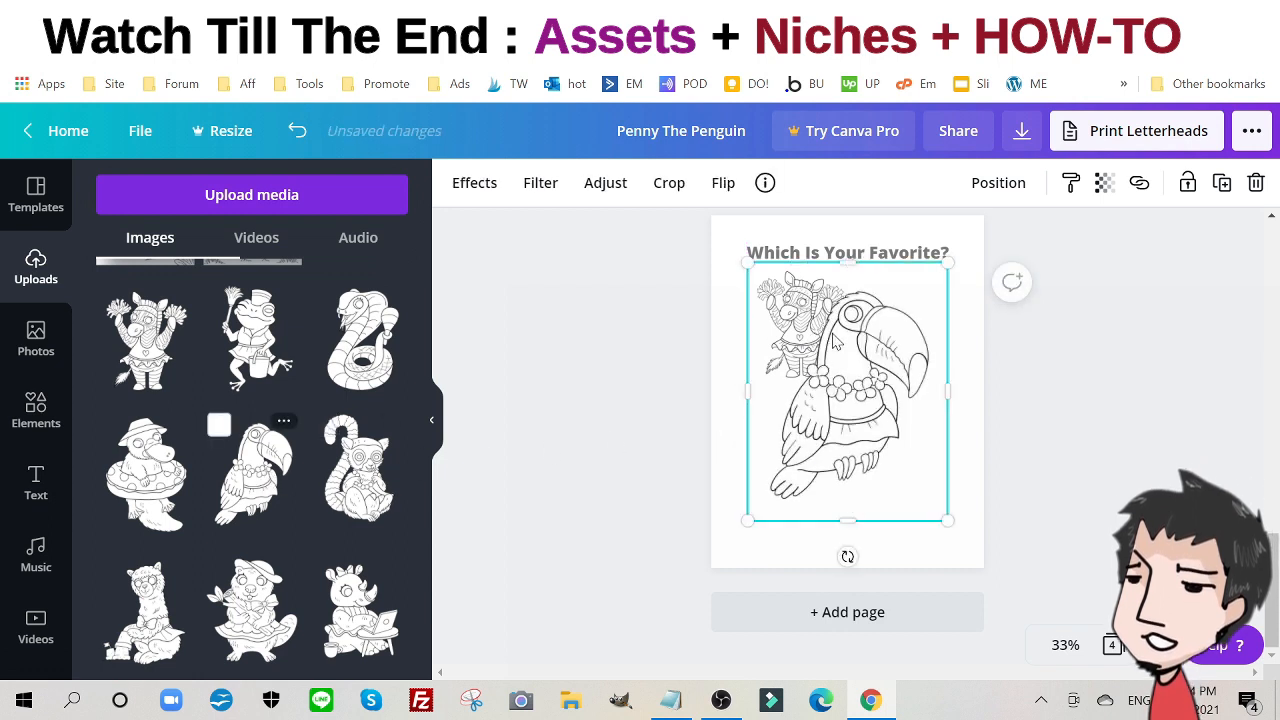
left_click_drag(847, 263, 845, 289)
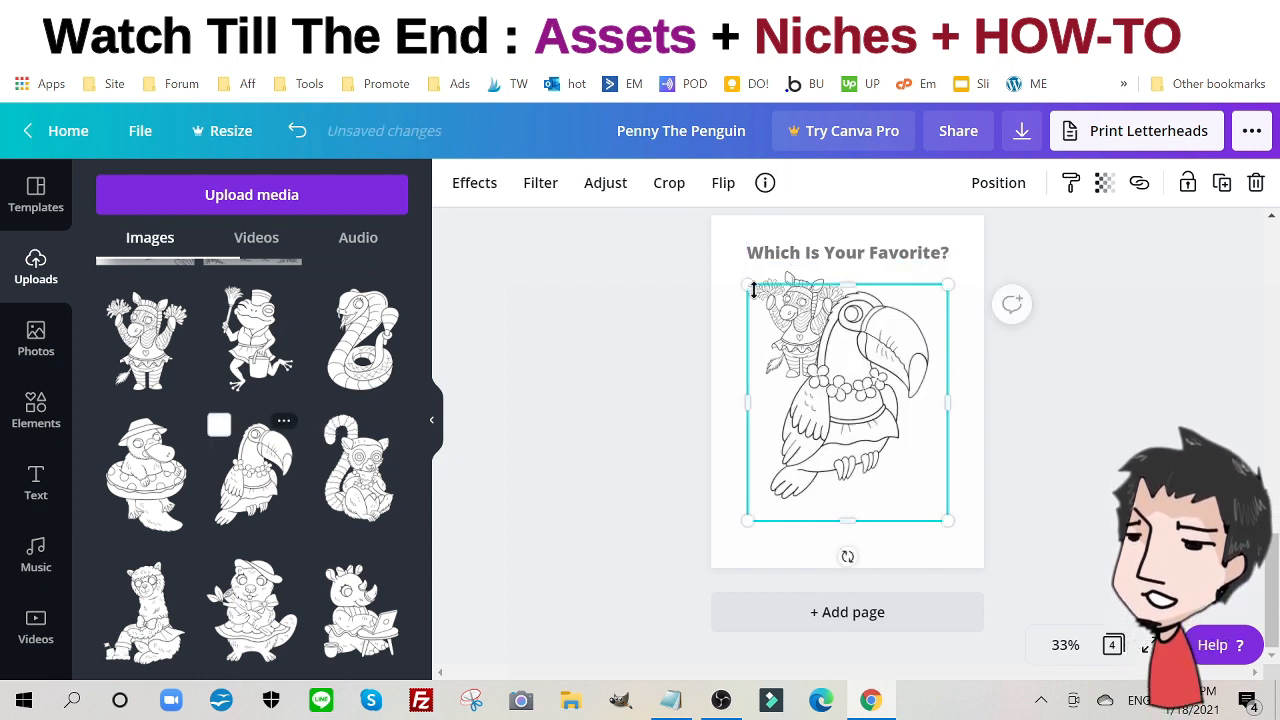
left_click_drag(750, 287, 846, 403)
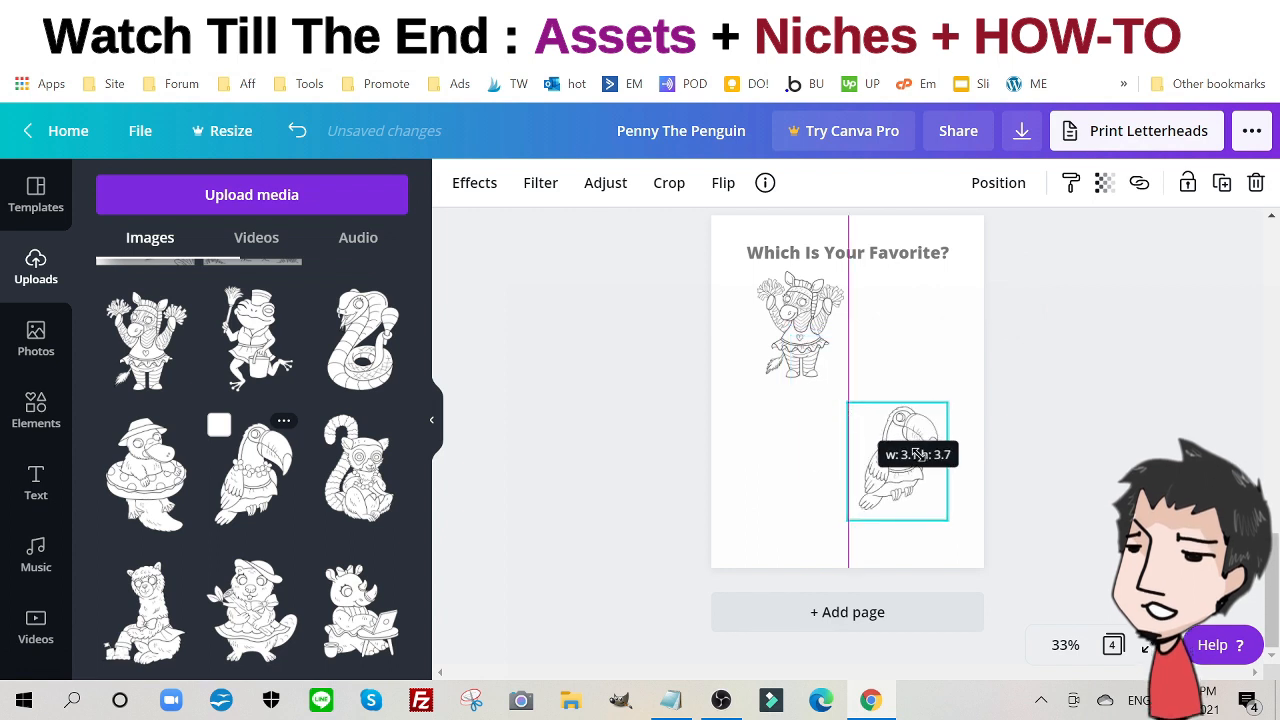
left_click_drag(906, 460, 880, 356)
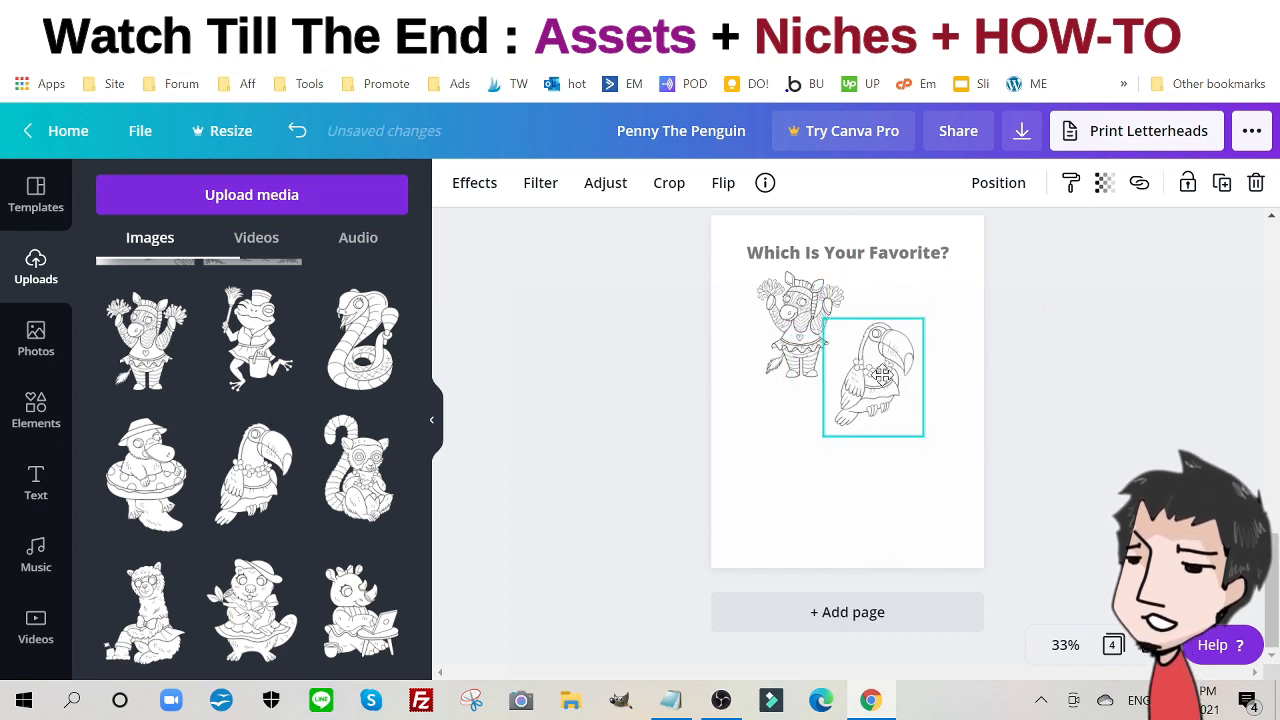
- Add the rhino drawing, shrink it and set it below the zebra at lower left
left_click(376, 600)
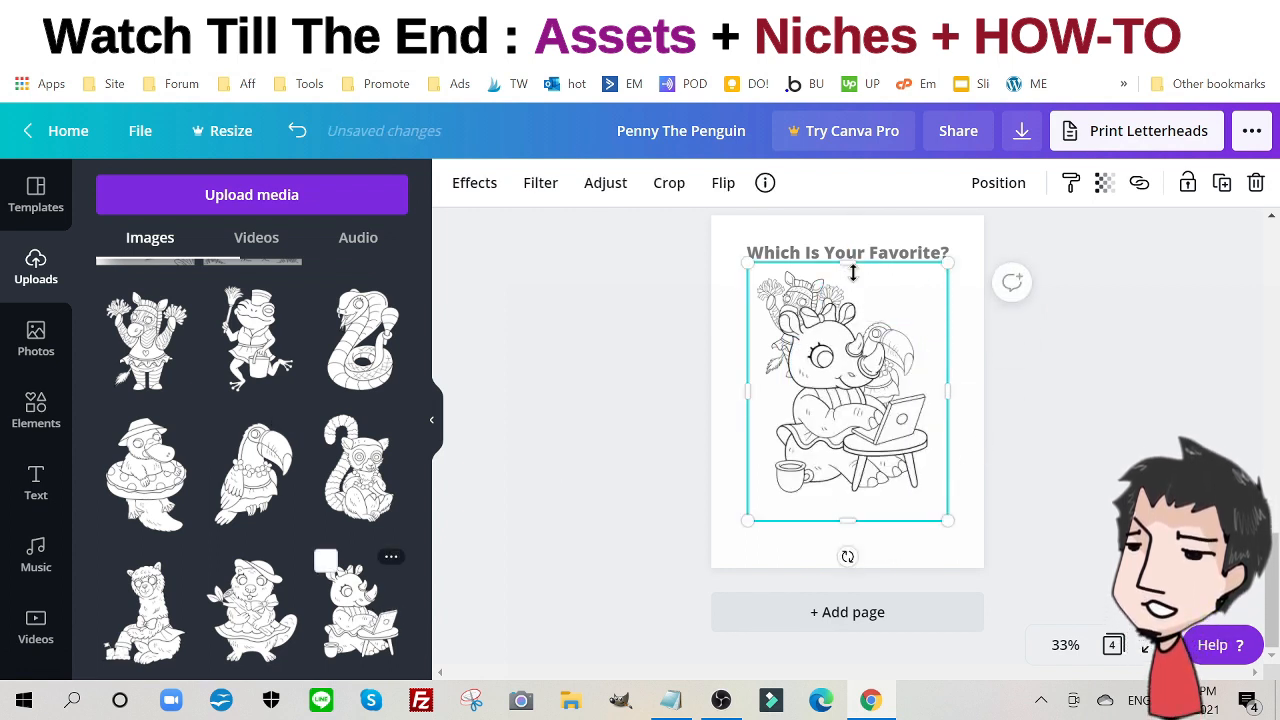
left_click_drag(849, 262, 852, 292)
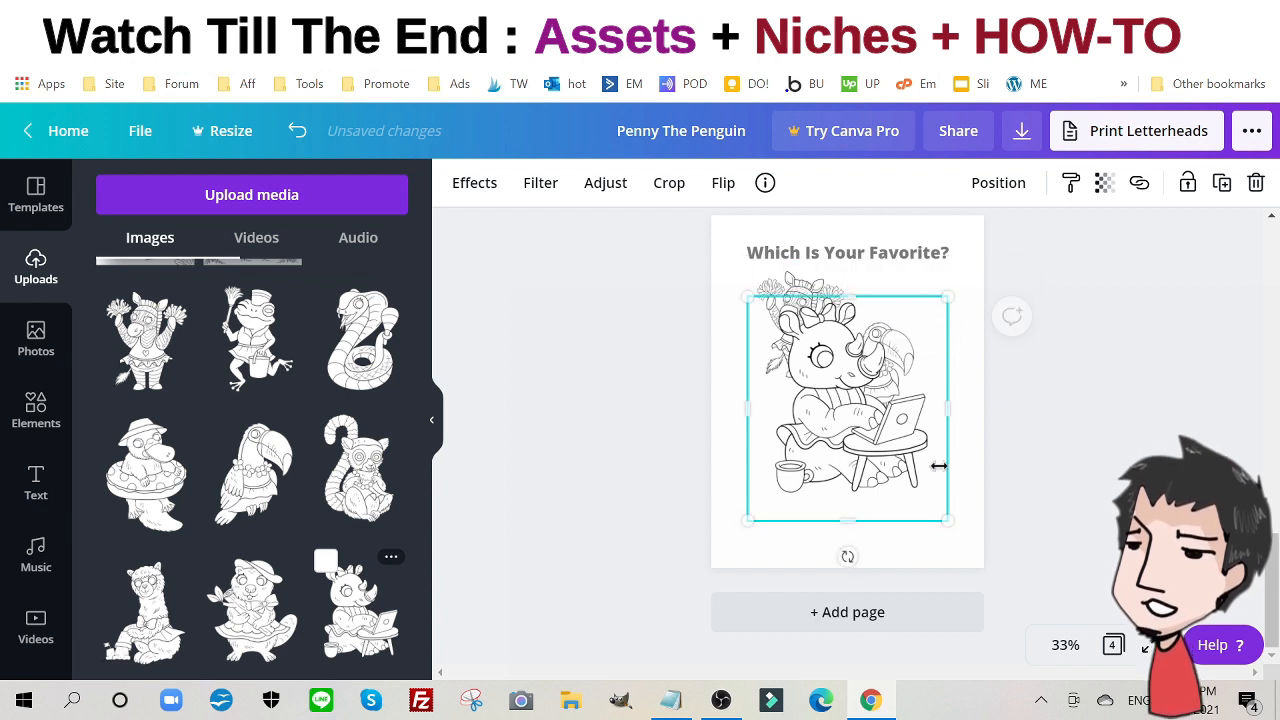
left_click_drag(946, 520, 872, 436)
left_click_drag(830, 398, 822, 494)
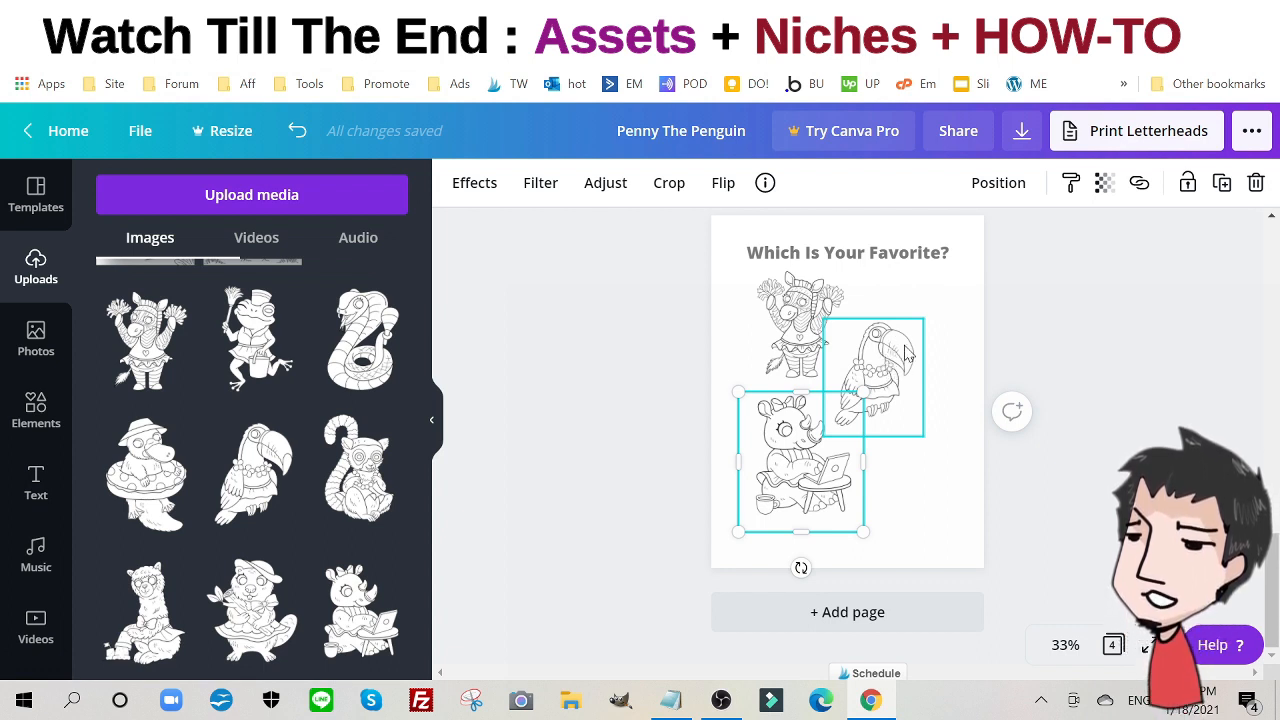
left_click(632, 353)
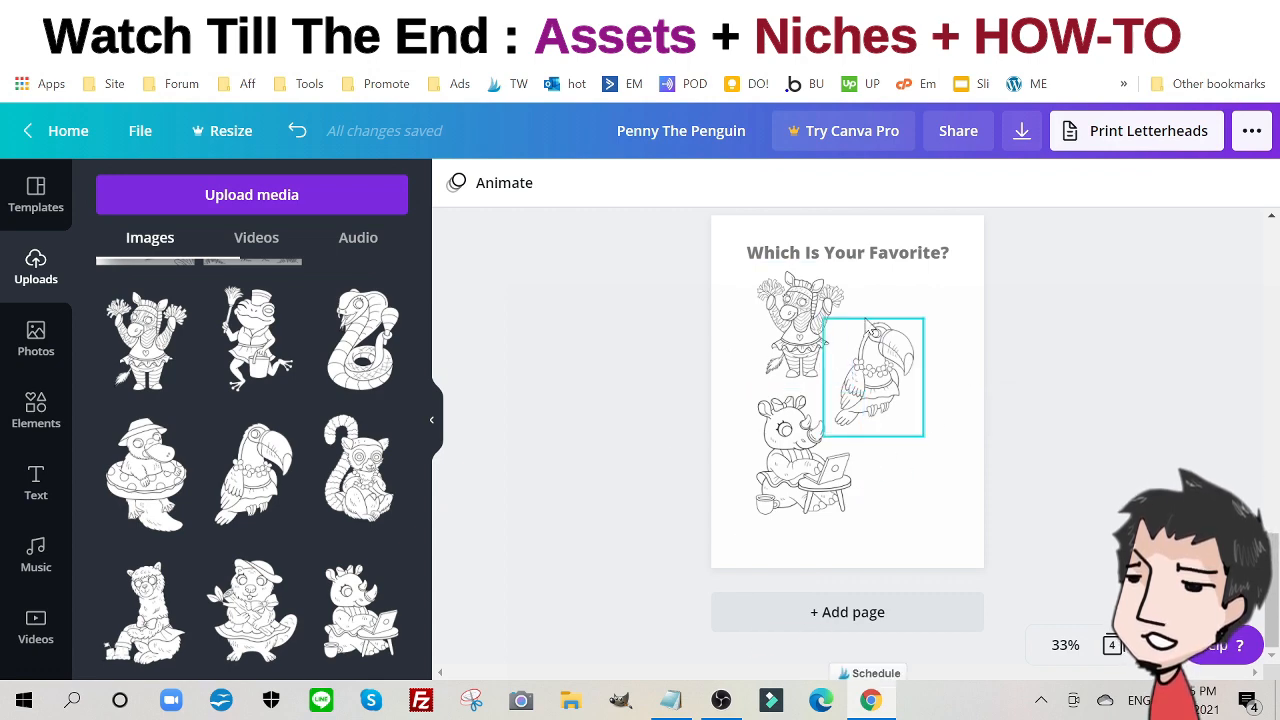
scroll(720, 423, "up", 12)
scroll(845, 375, "down", 4)
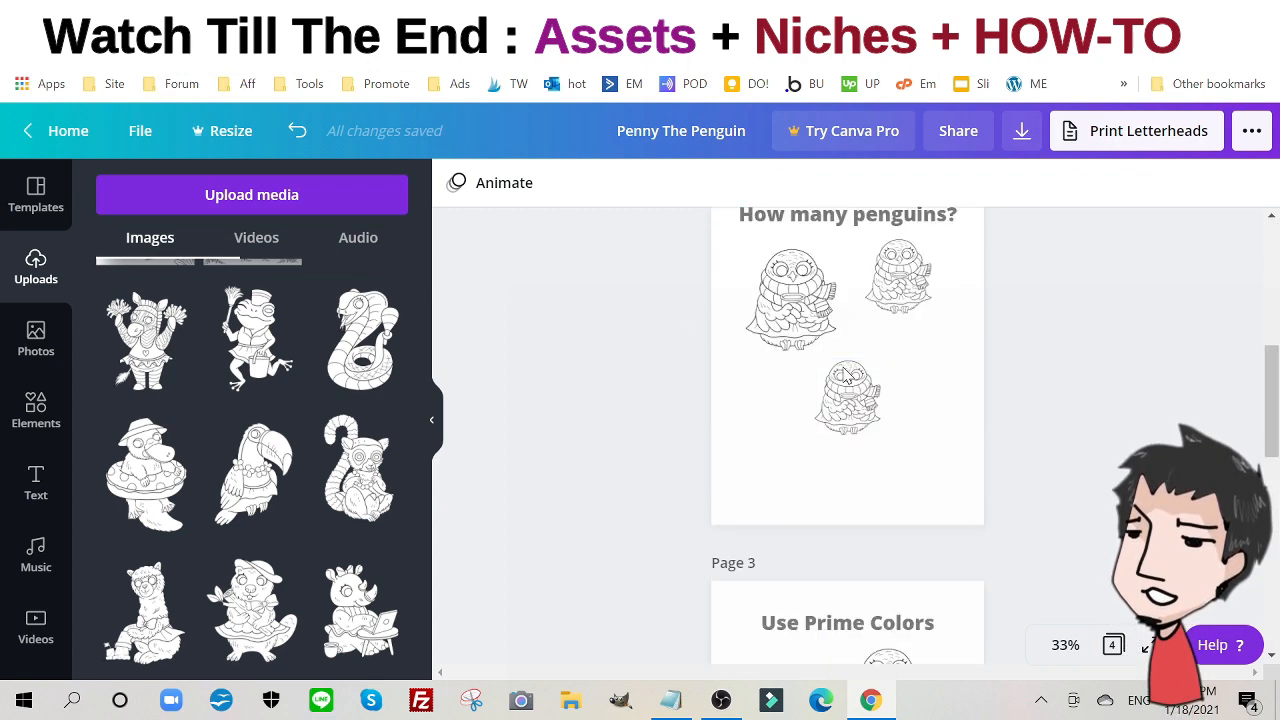
scroll(845, 375, "down", 5)
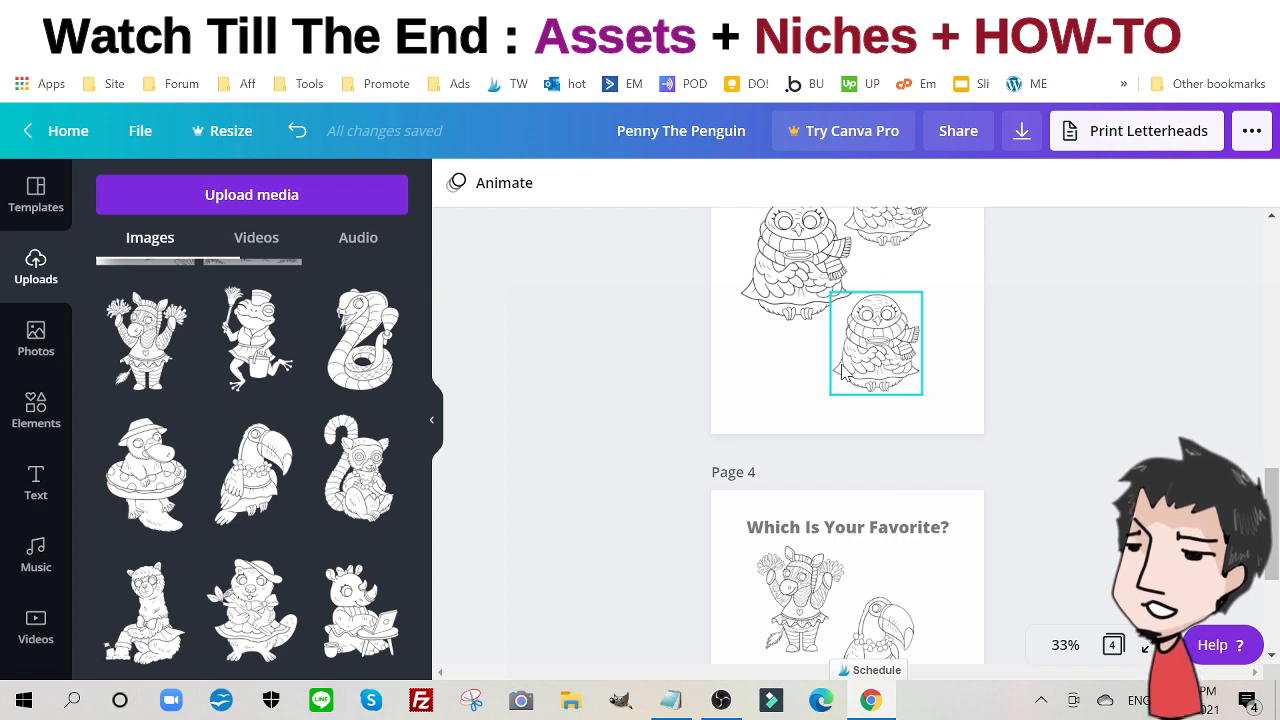
scroll(757, 451, "down", 3)
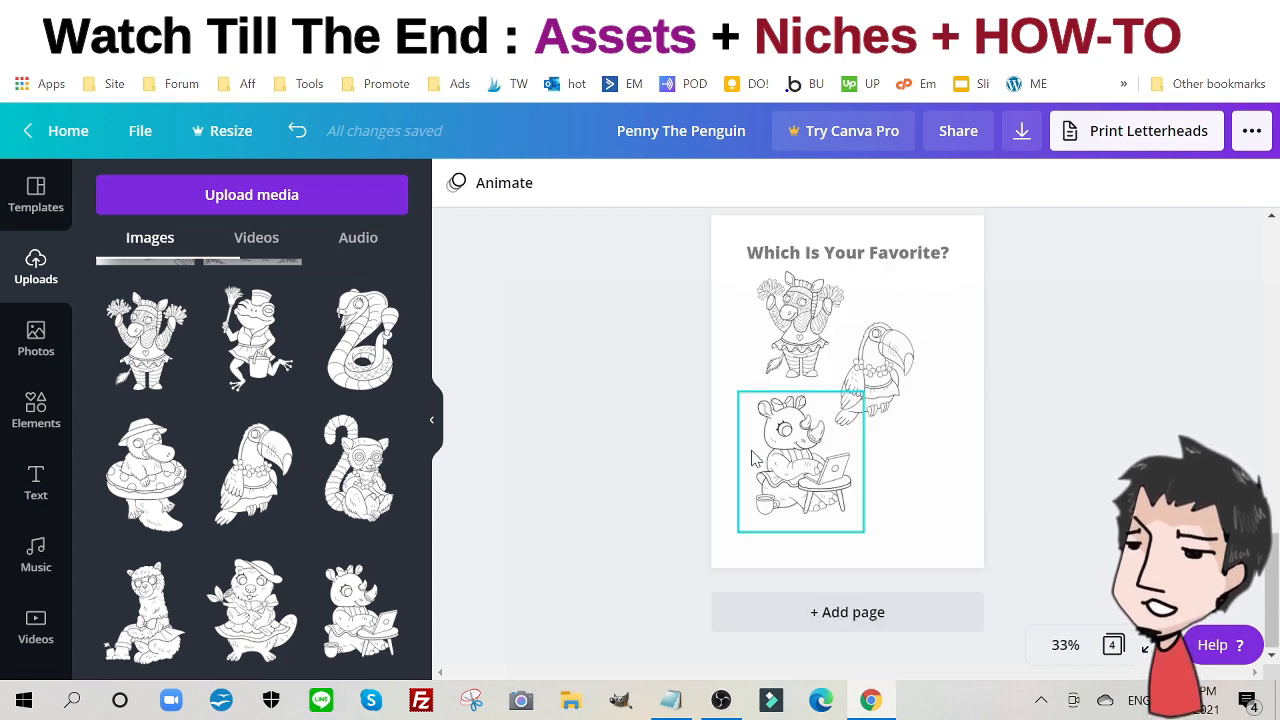
scroll(755, 455, "up", 12)
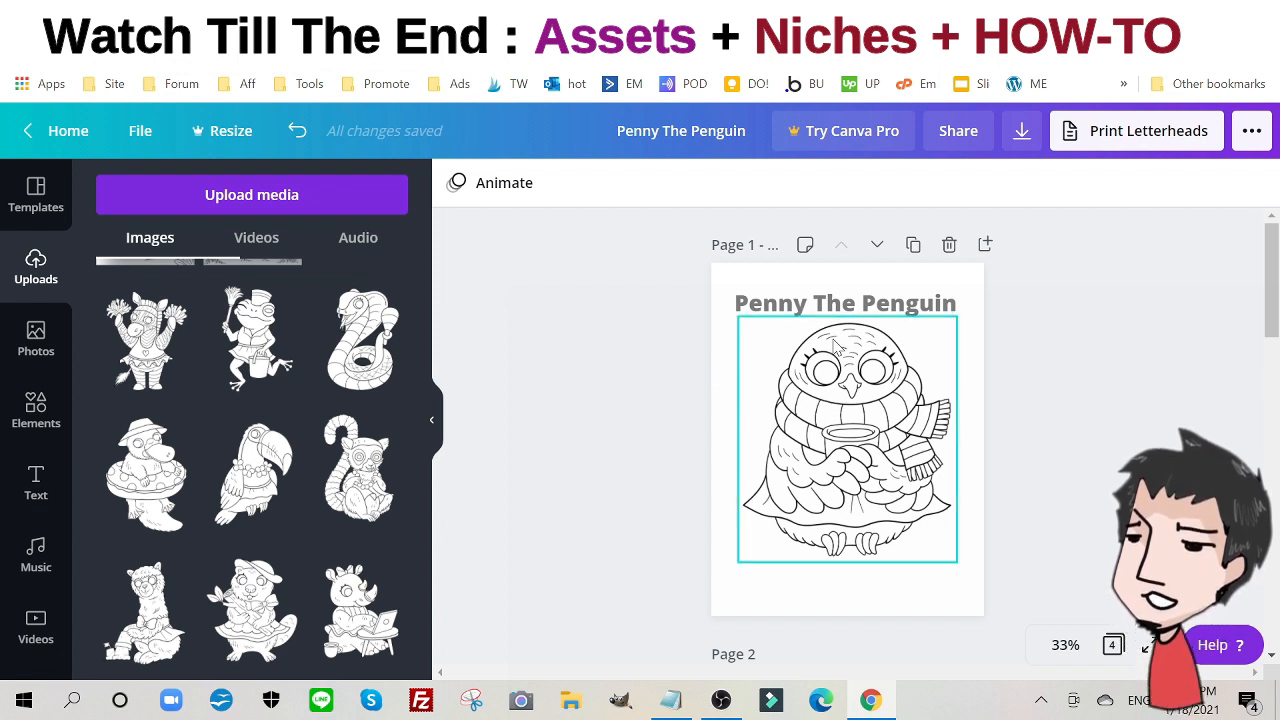
left_click(1251, 131)
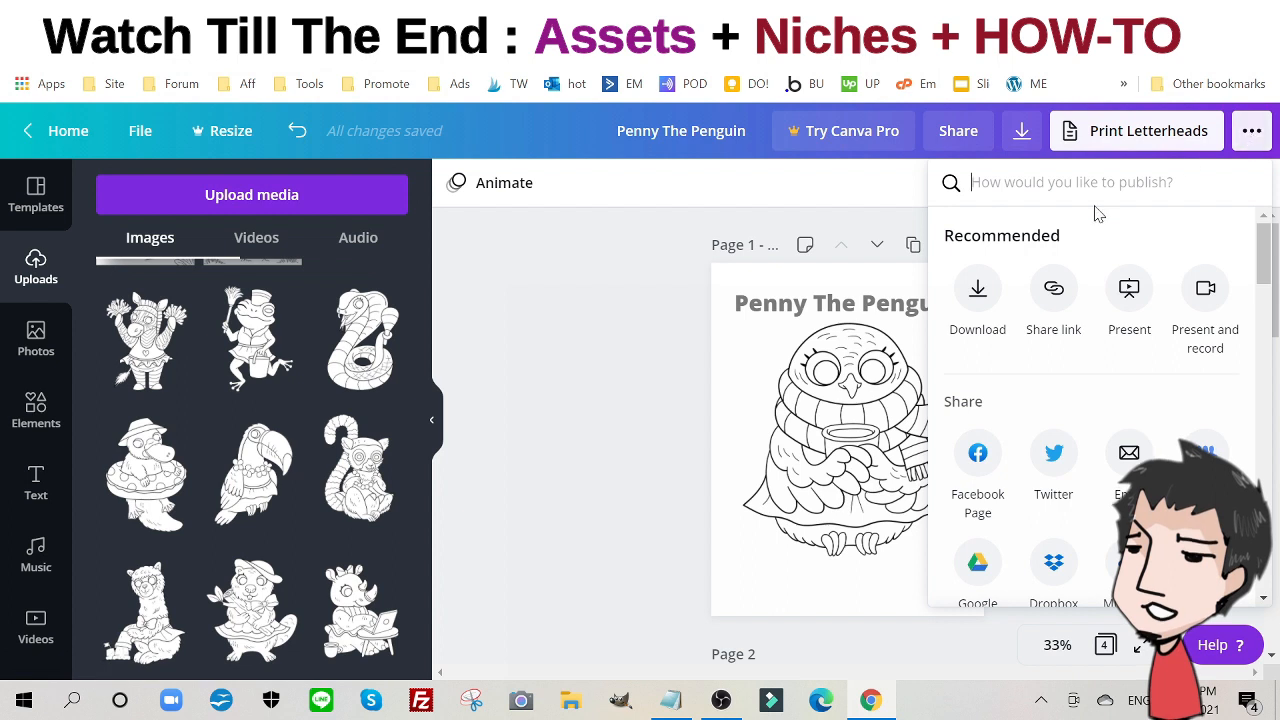
left_click(978, 290)
left_click(1124, 283)
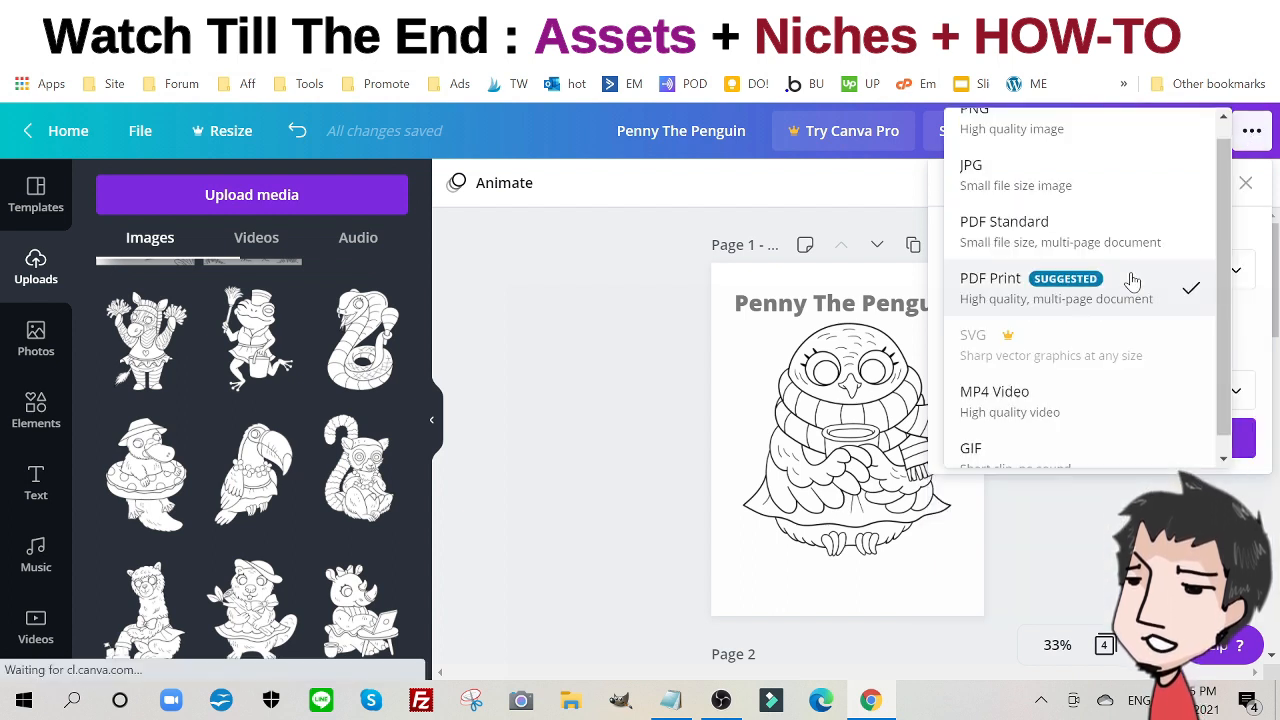
left_click(1034, 298)
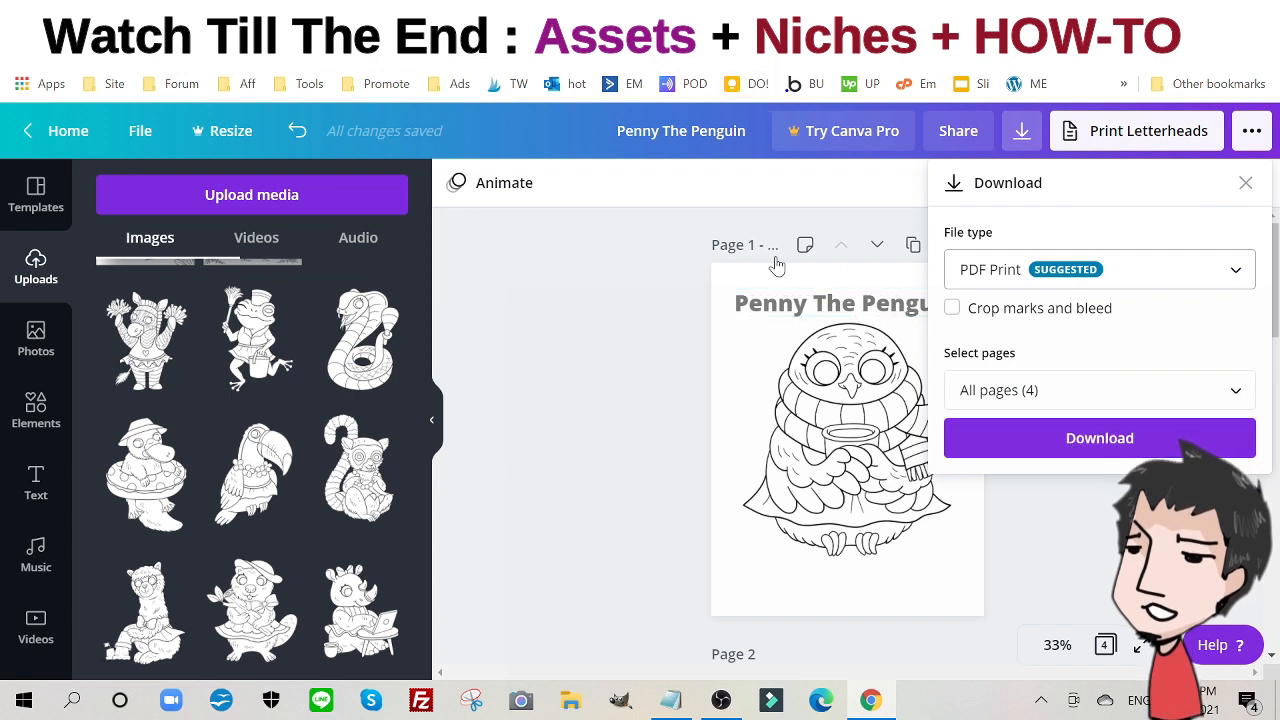
left_click(651, 381)
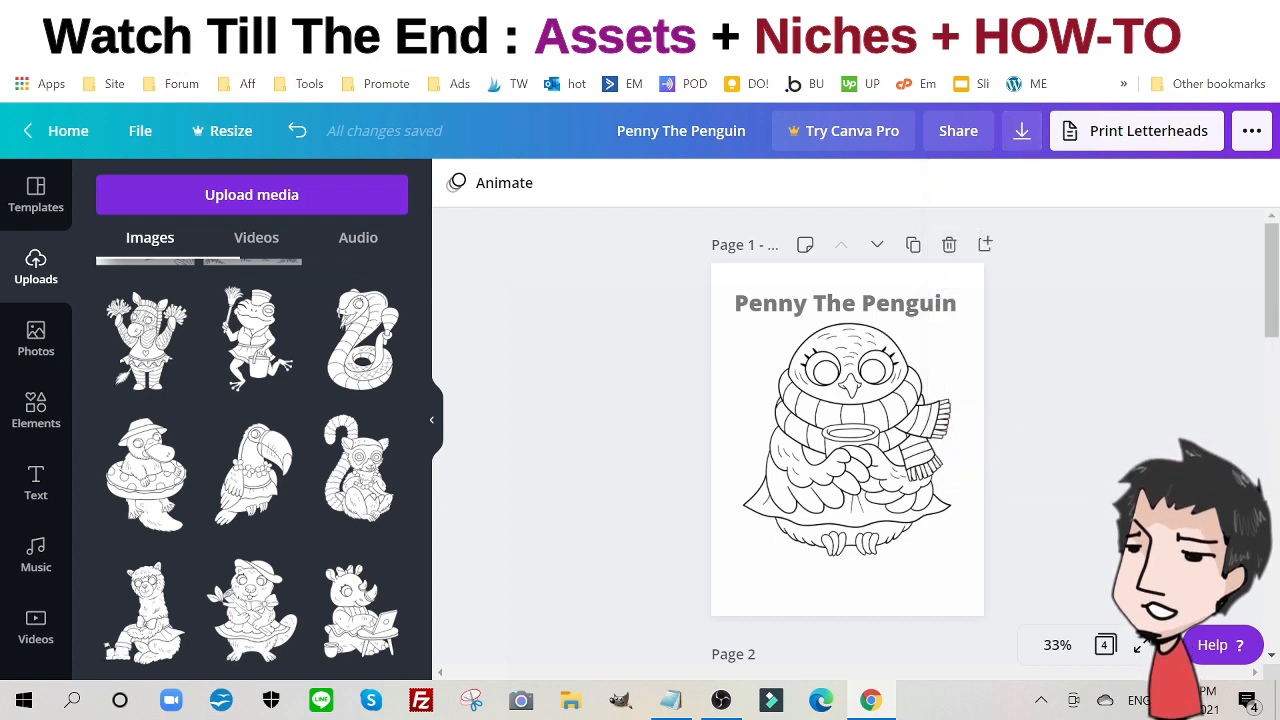
- Switch to the zoothezoo design's browser tab
left_click(712, 15)
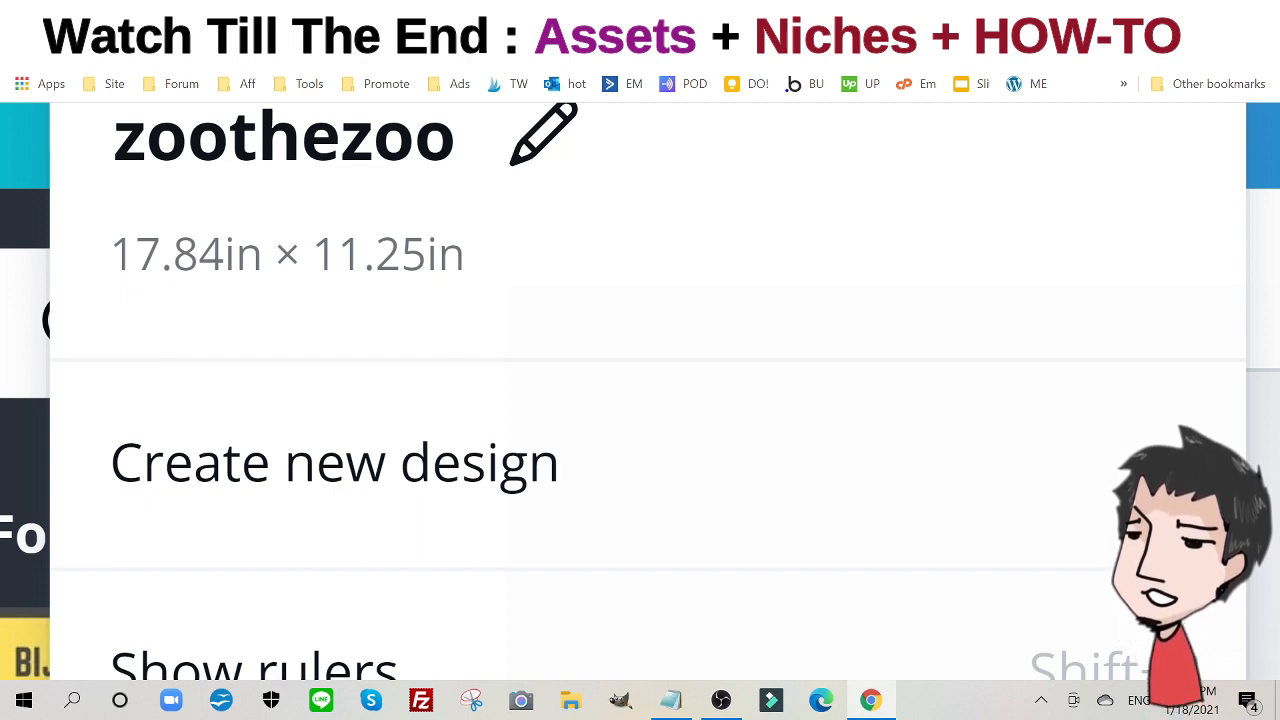
- Duplicate the zoo cover page, then delete every text and animal from page 1
scroll(640, 390, "down", 5)
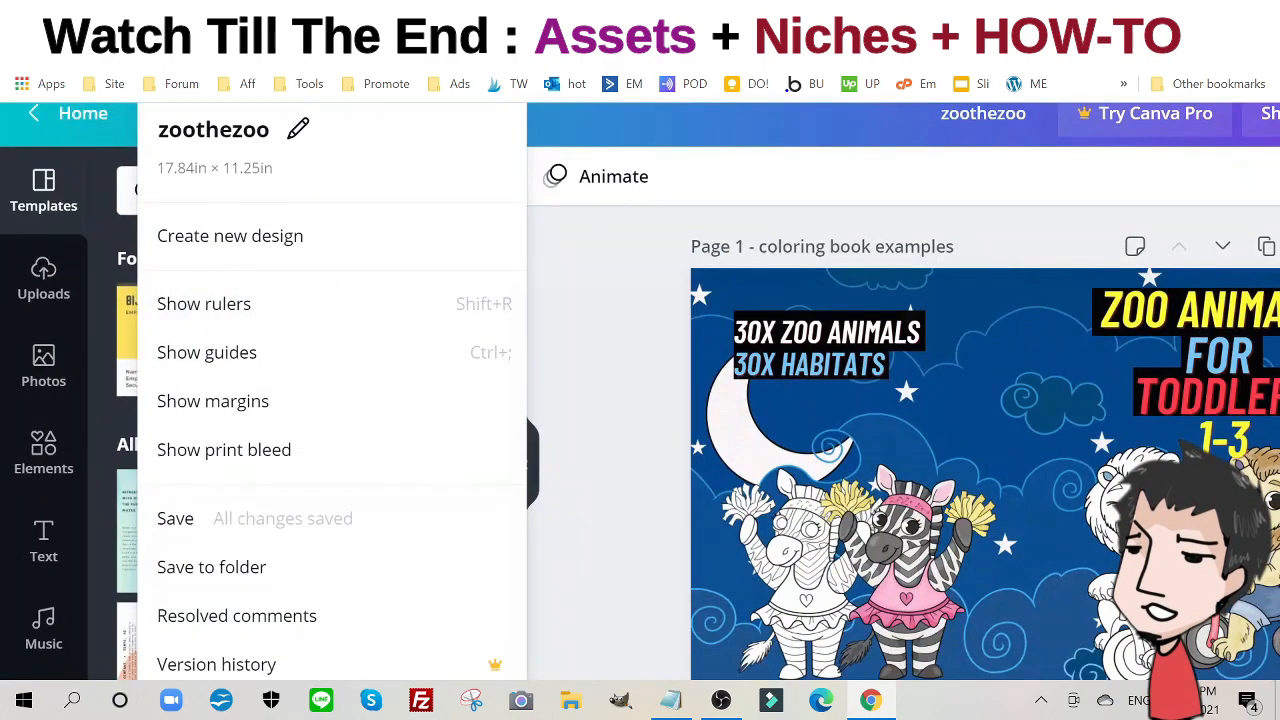
key("Escape")
scroll(754, 440, "right", 3)
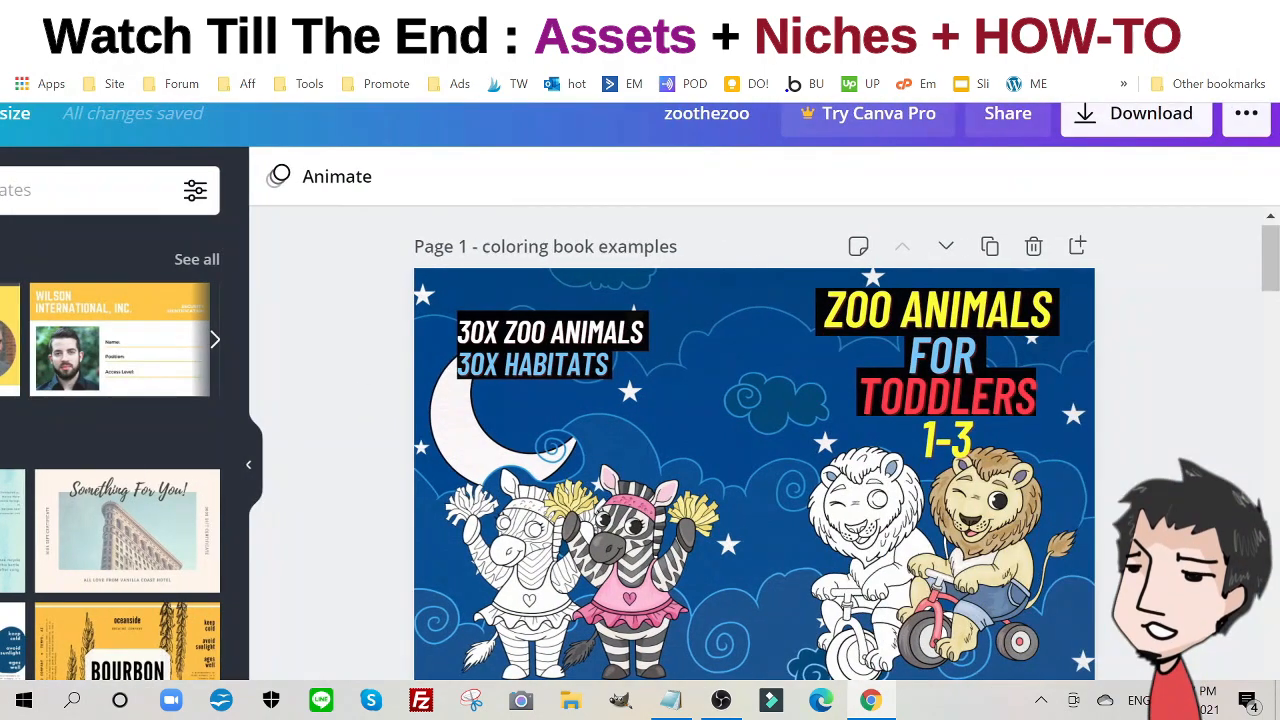
scroll(754, 440, "down", 2)
scroll(754, 440, "up", 1)
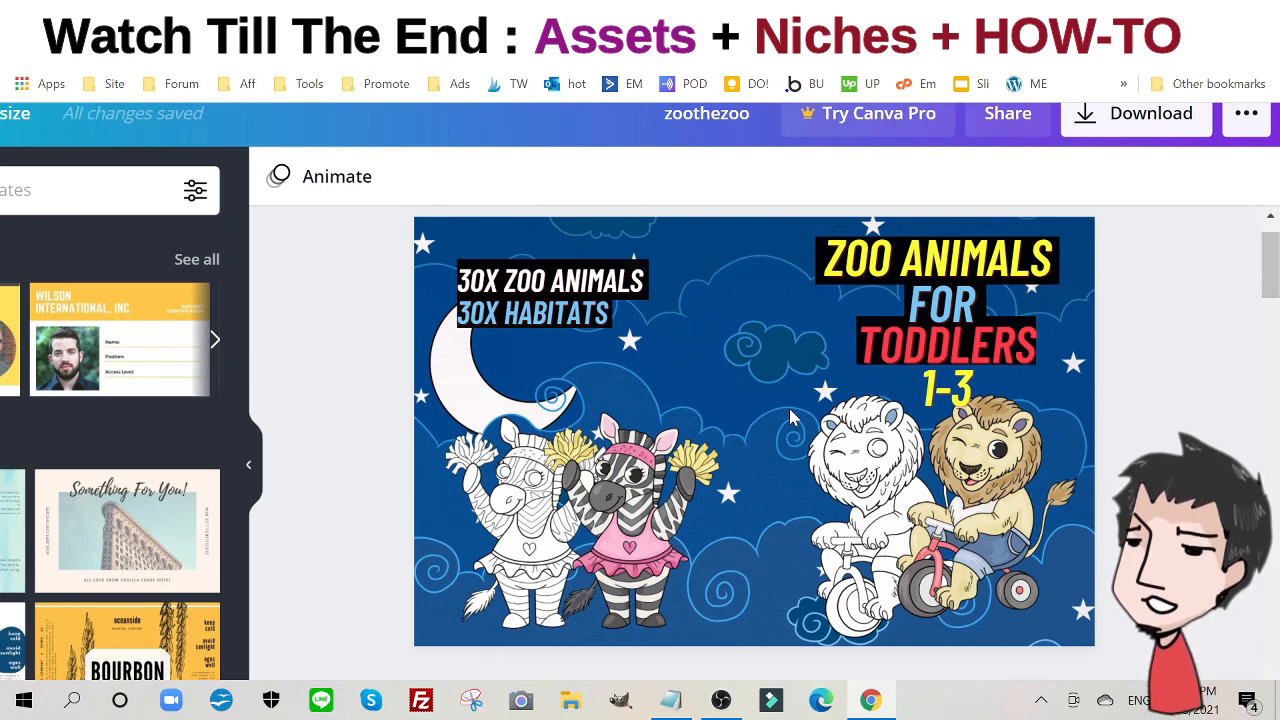
key("ctrl+0")
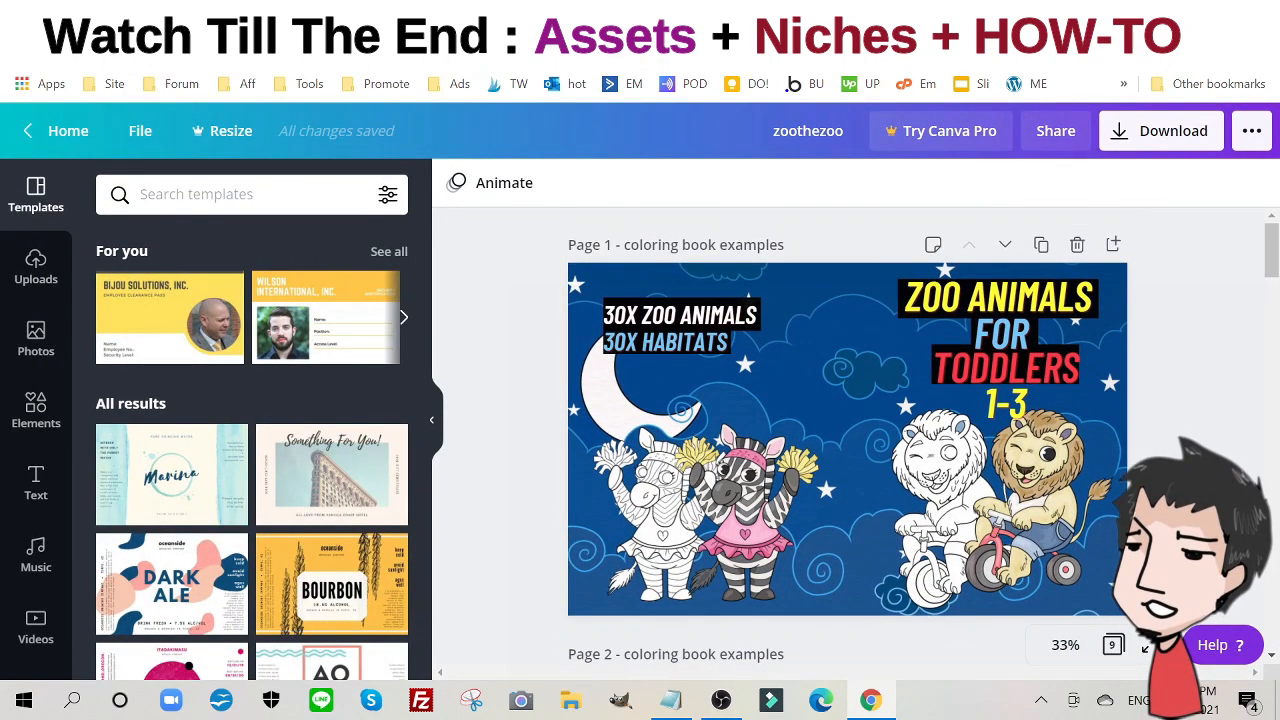
left_click(1041, 246)
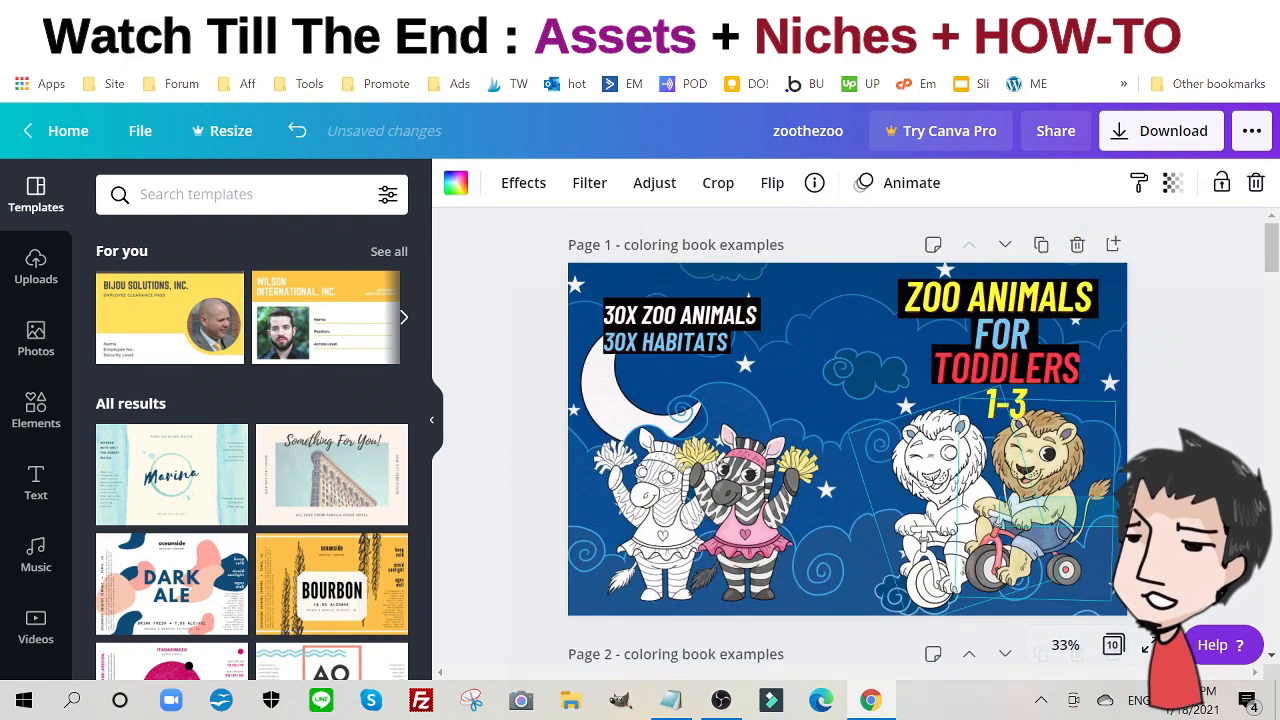
left_click_drag(1198, 528, 463, 277)
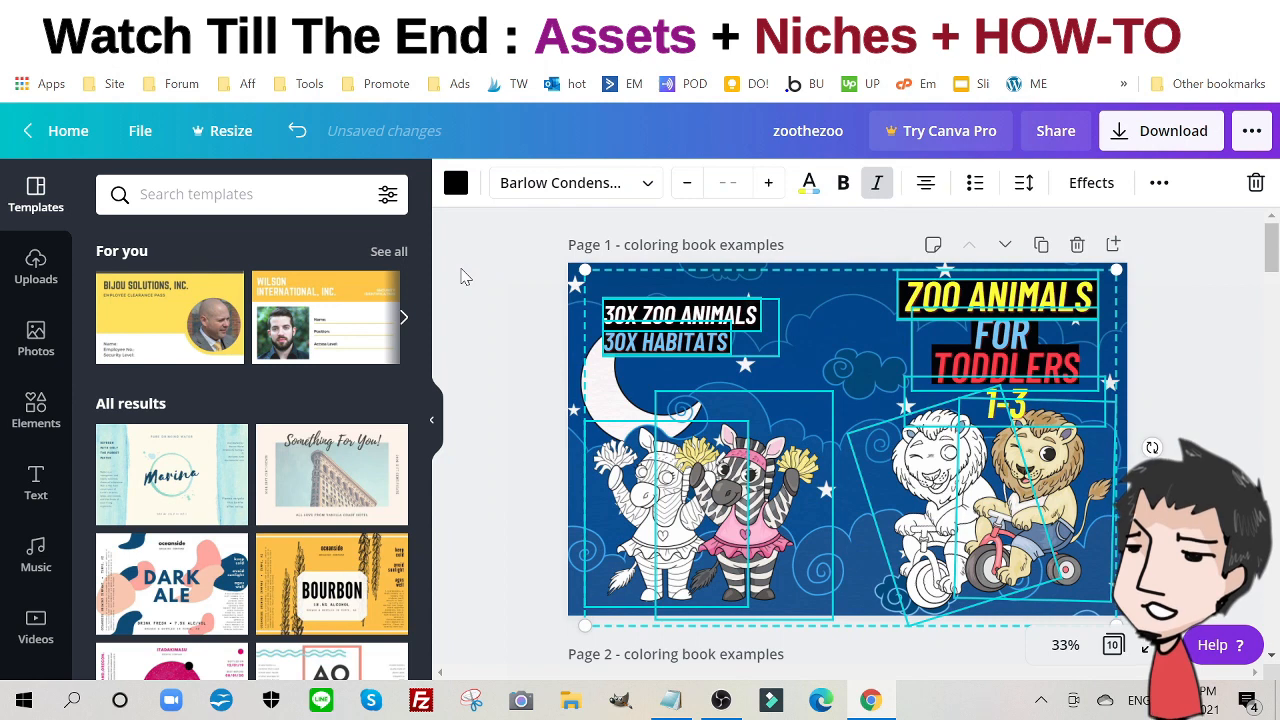
key("Delete")
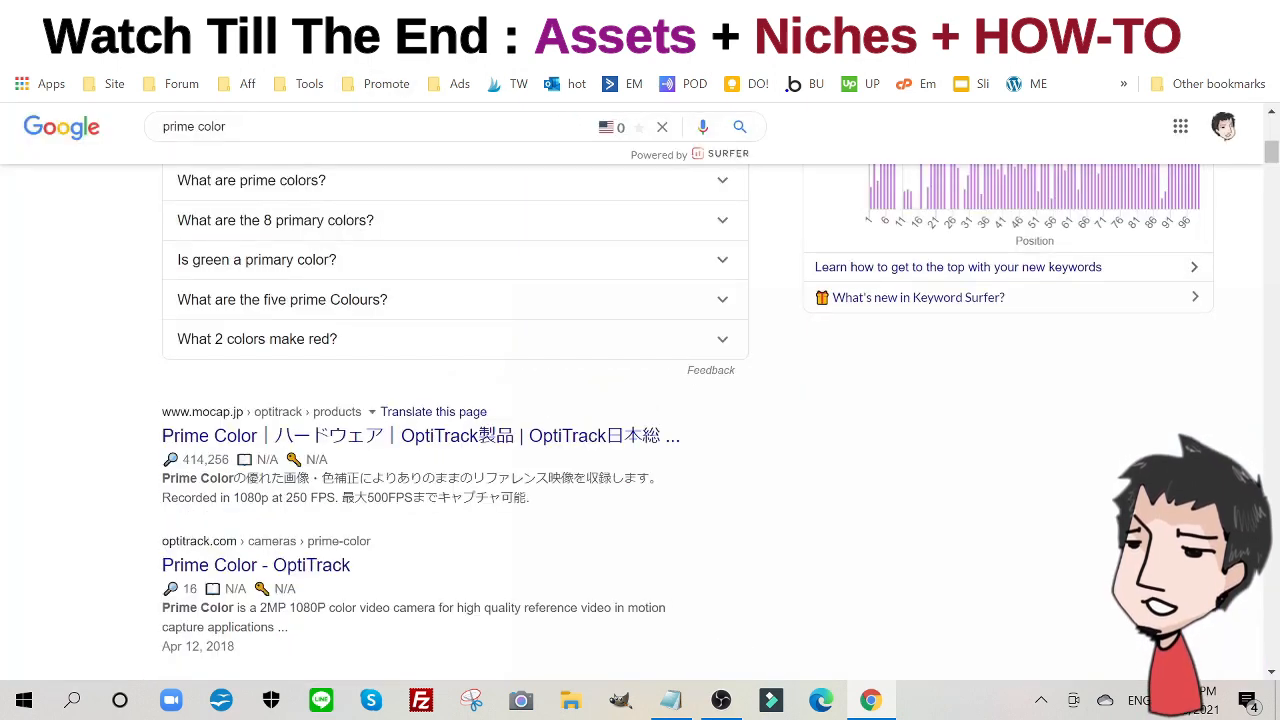
- Load pixabay from the address bar and scroll through its homepage
type("pixab")
key("Return")
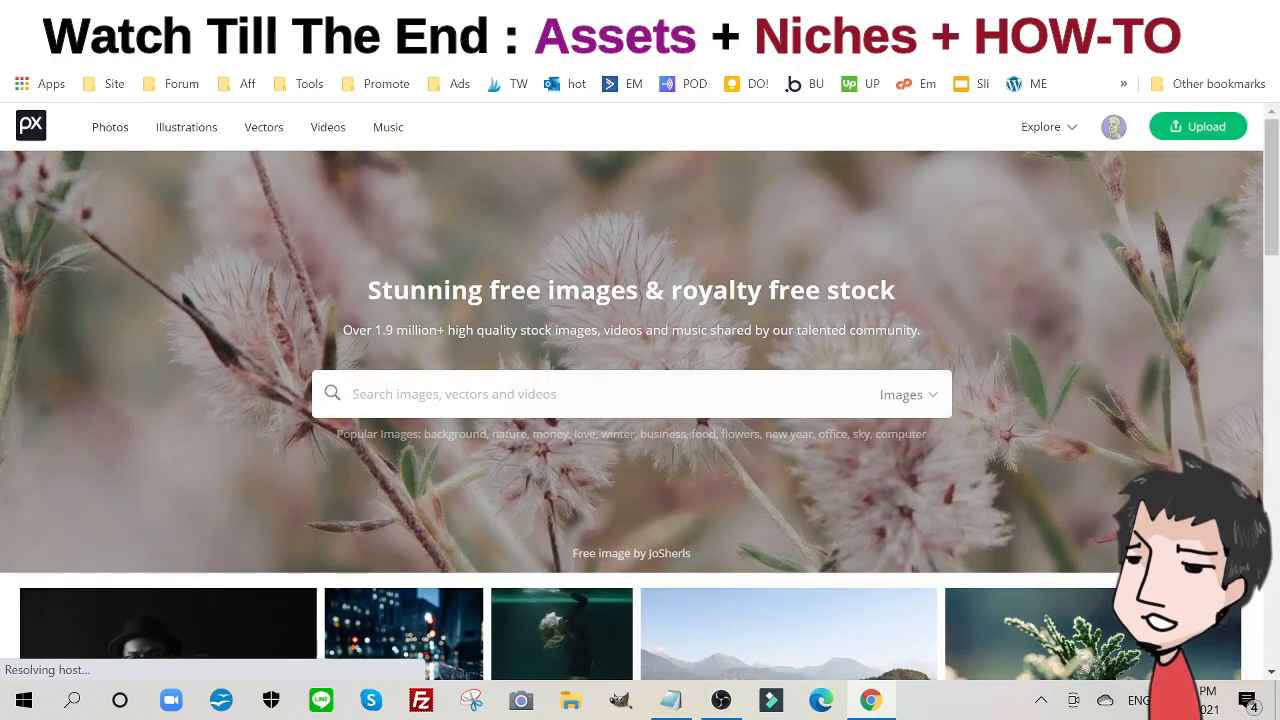
scroll(920, 449, "down", 9)
scroll(717, 349, "up", 7)
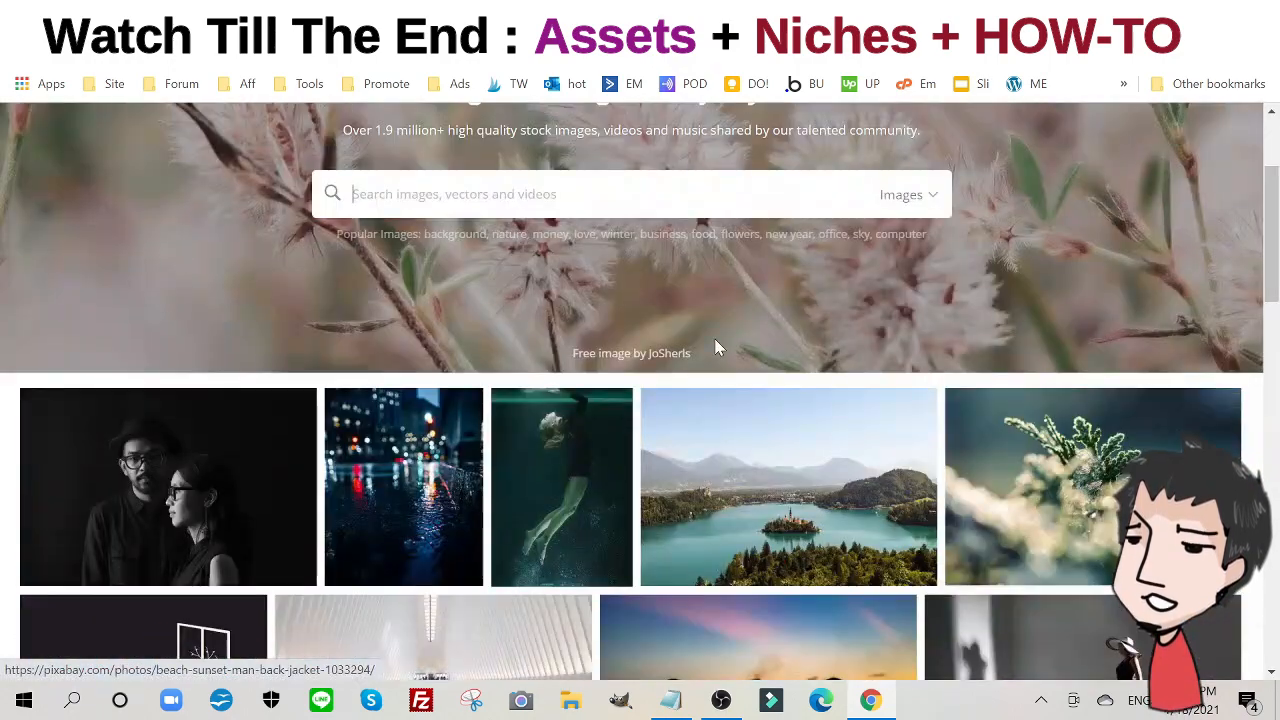
scroll(716, 347, "up", 2)
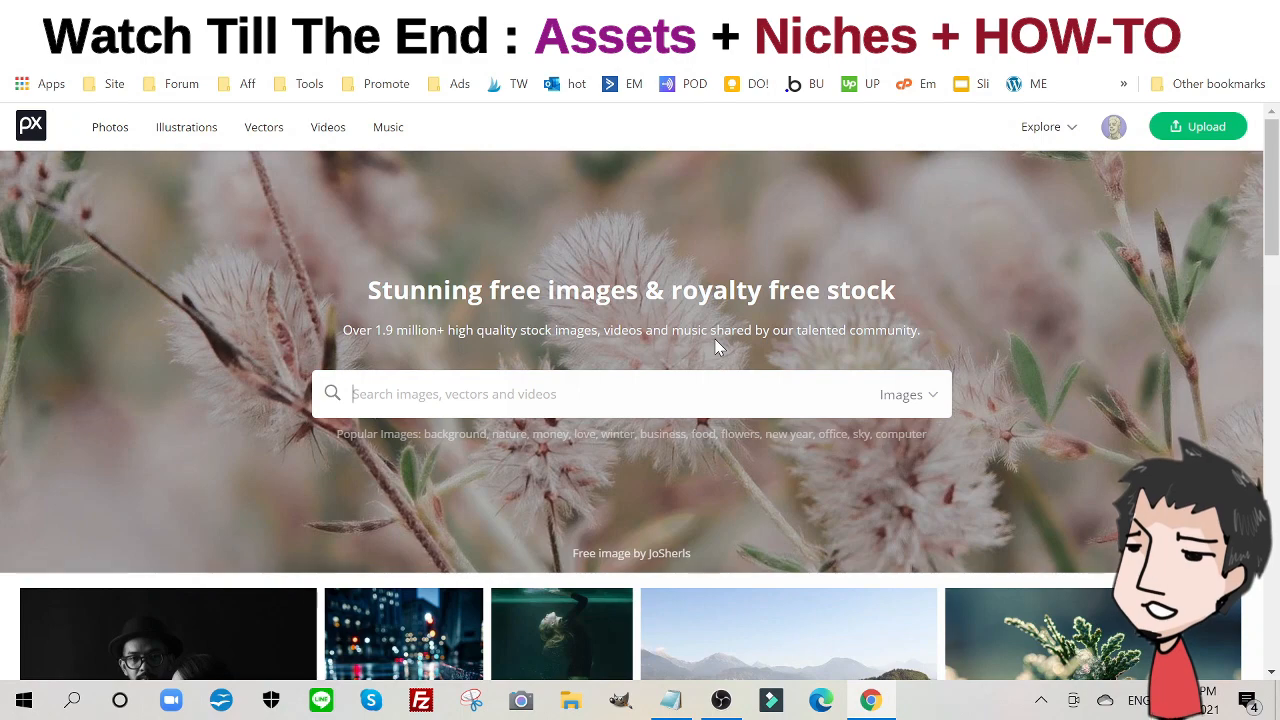
scroll(866, 392, "down", 4)
scroll(860, 380, "up", 4)
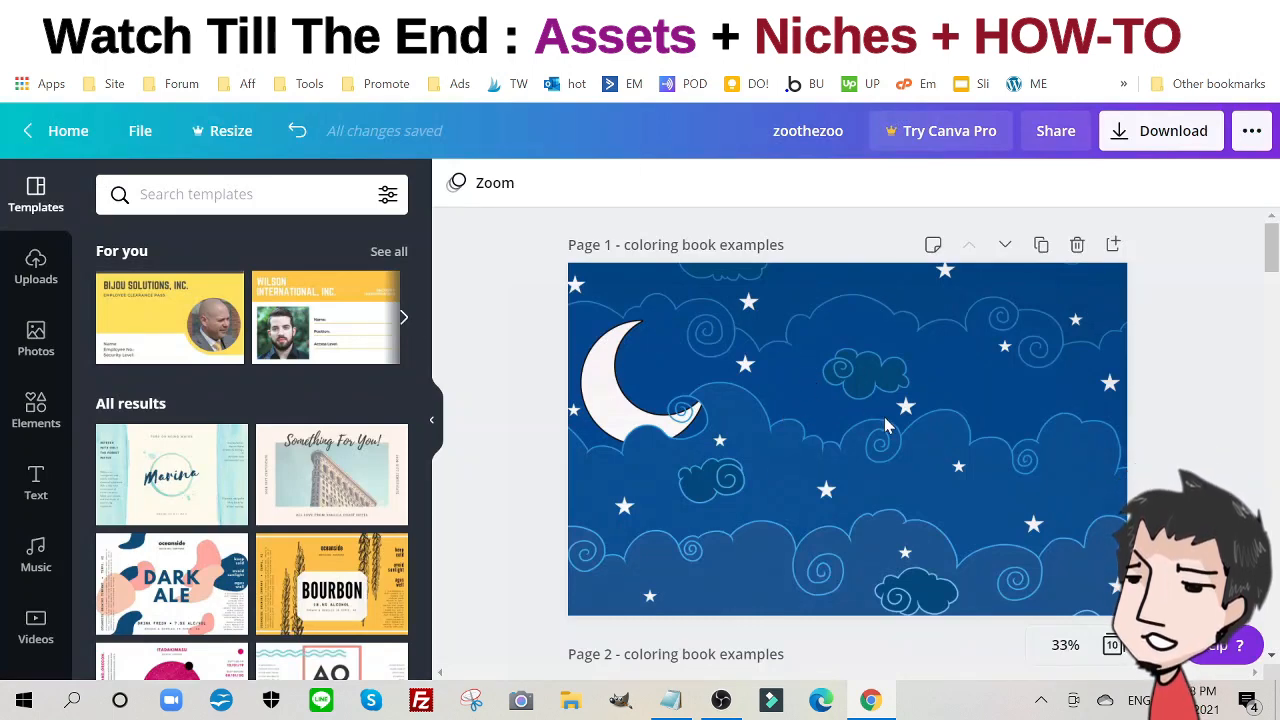
- Swap page 1's old starry background for the night-sky upload, stretched to every page edge
left_click(31, 256)
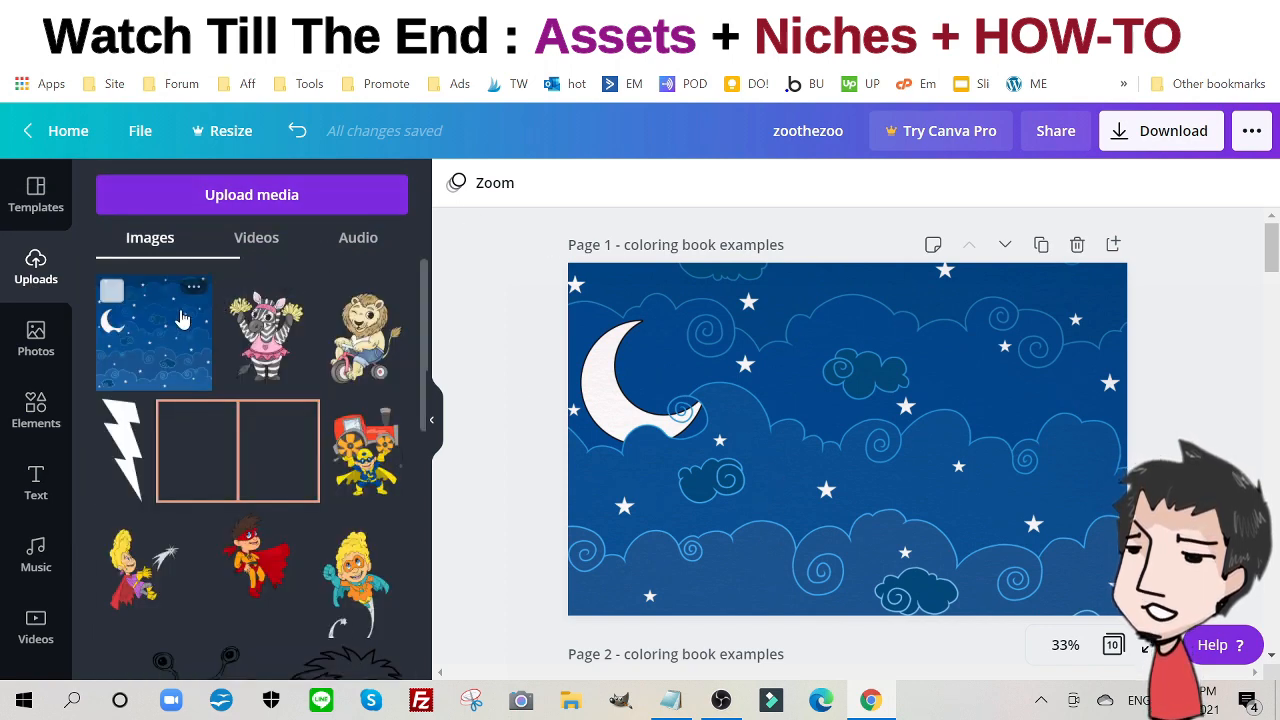
left_click(757, 363)
key("Delete")
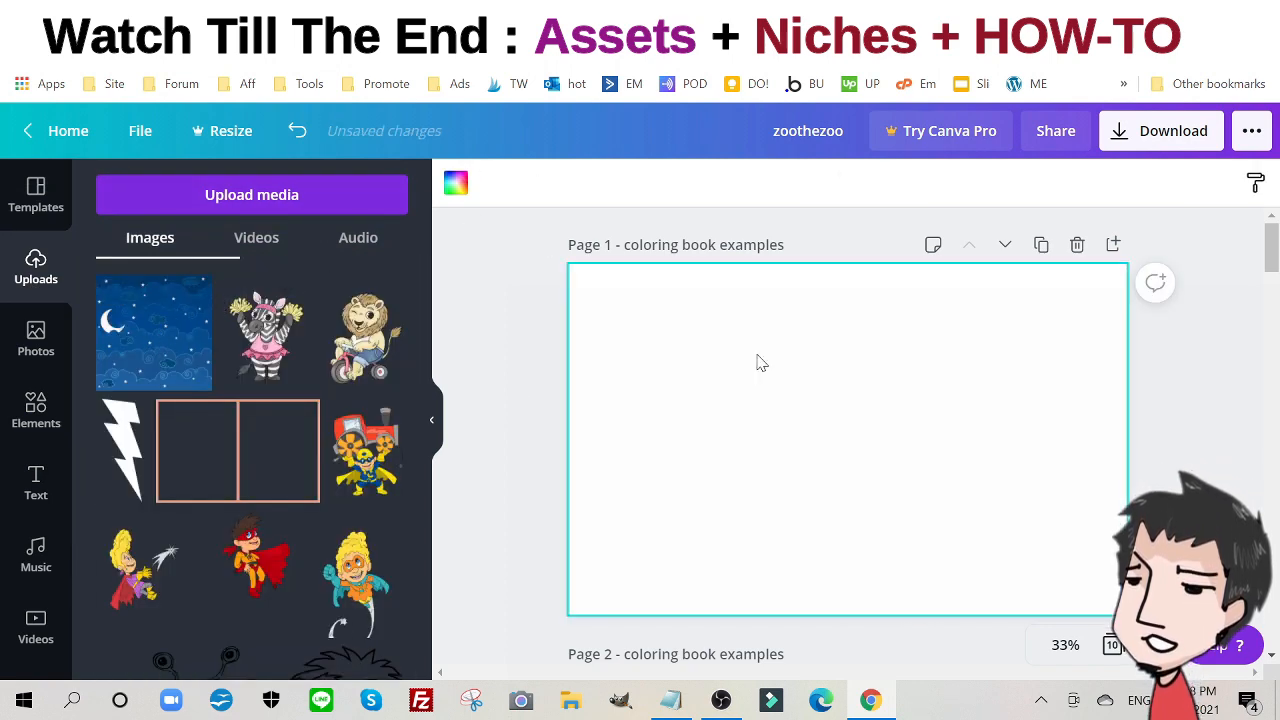
left_click(180, 350)
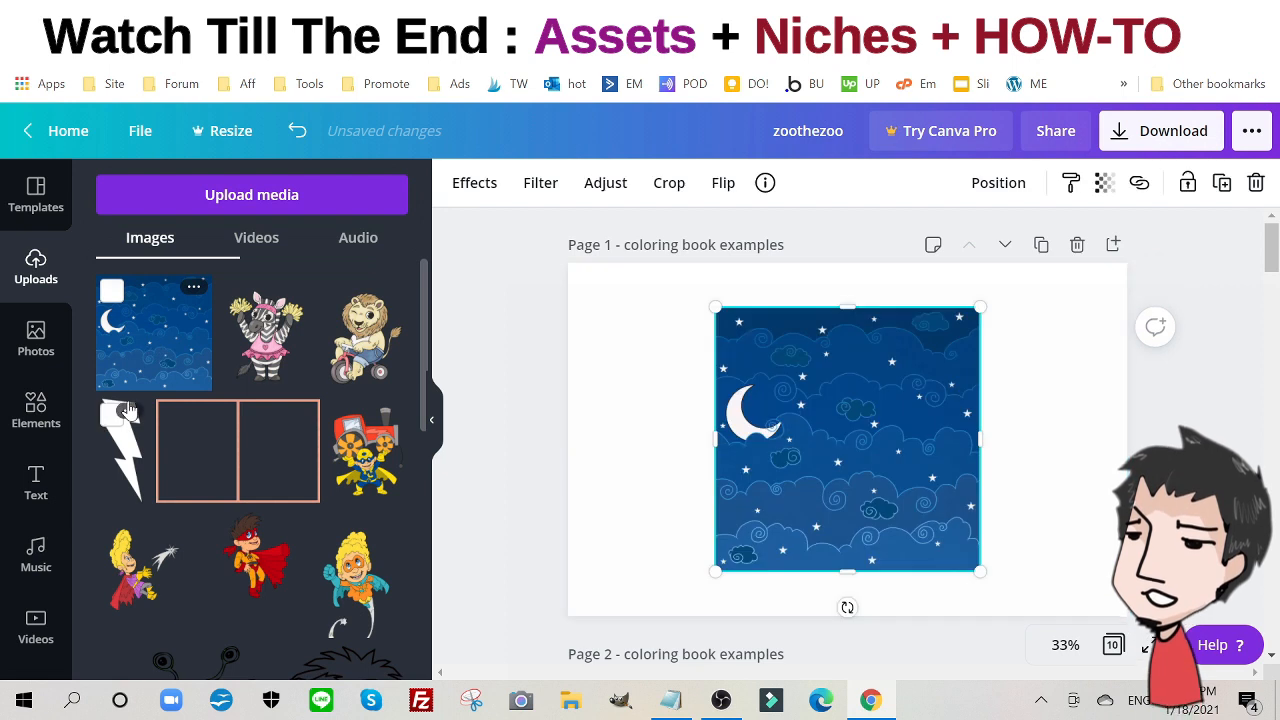
left_click_drag(828, 407, 669, 354)
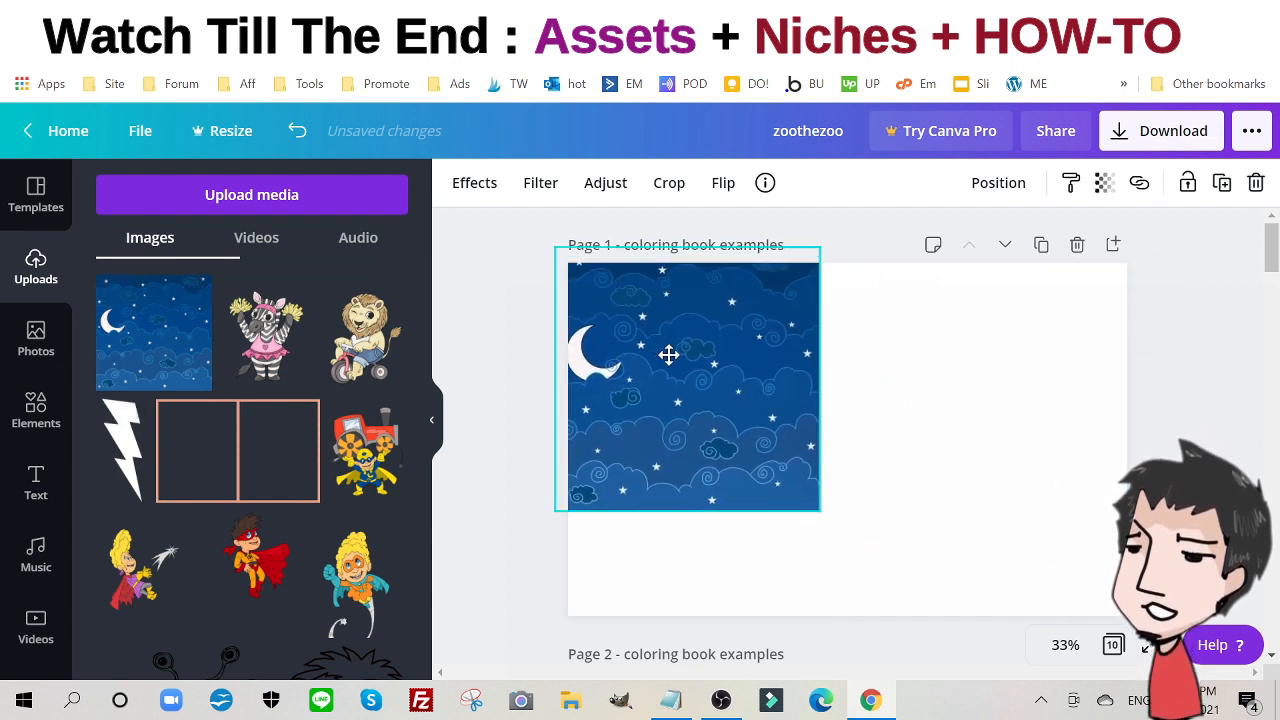
left_click_drag(809, 500, 1050, 650)
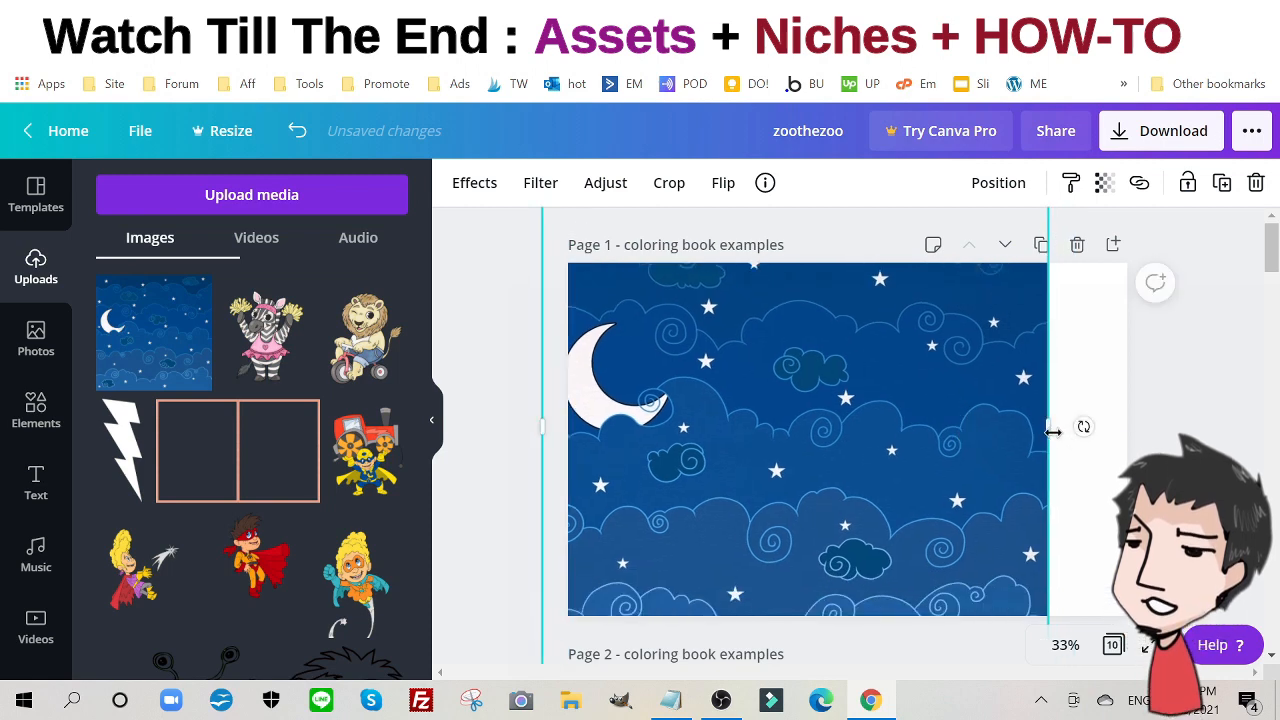
left_click_drag(1056, 430, 1150, 440)
left_click(1195, 450)
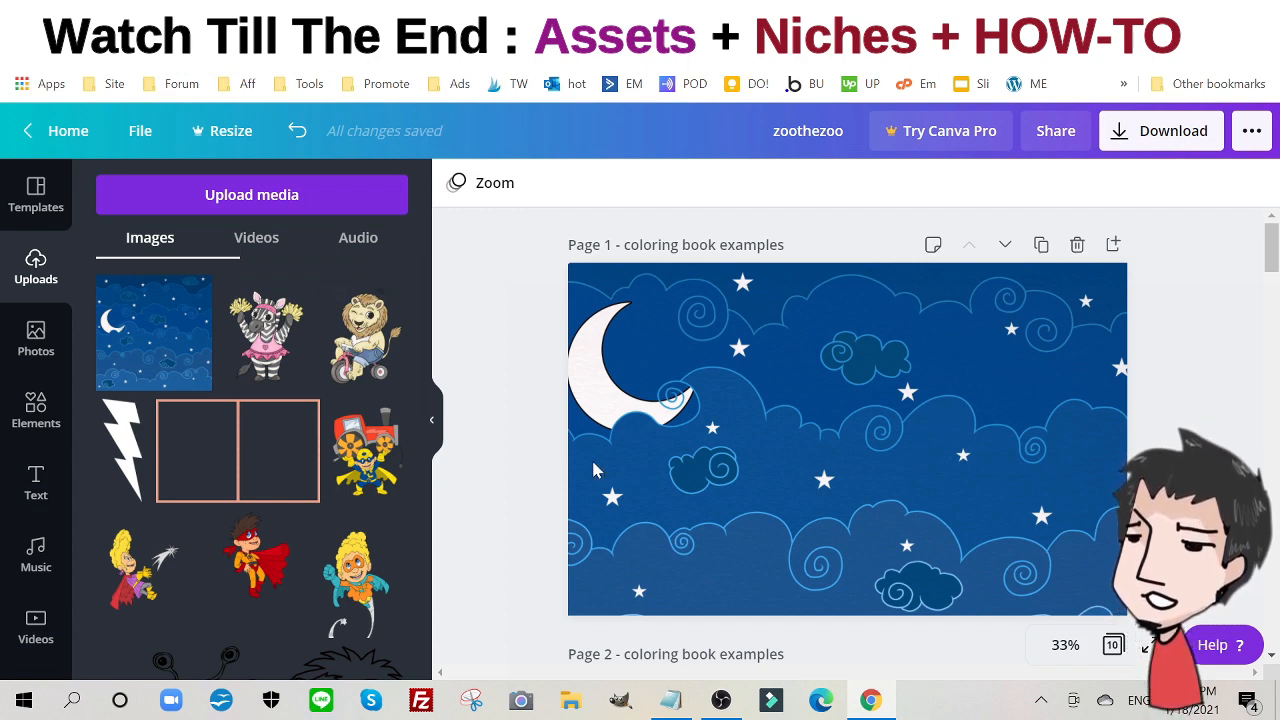
left_click(33, 425)
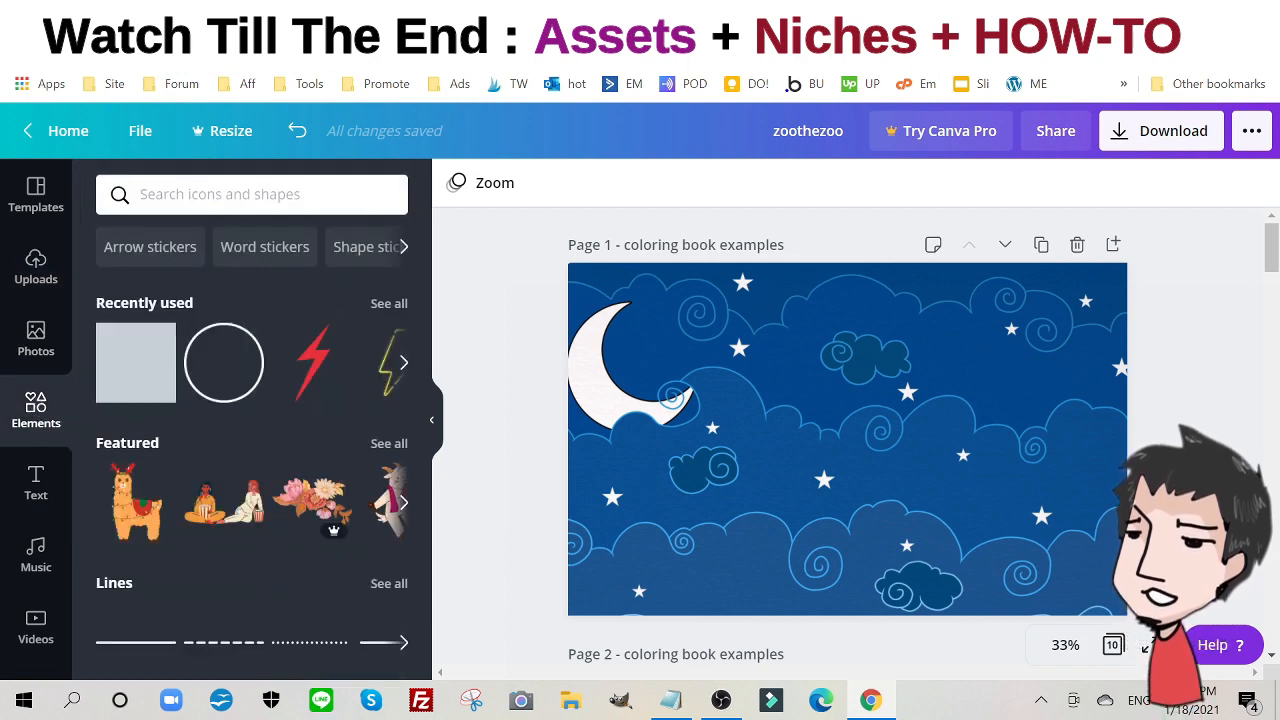
- Add a square, reshape it into a roughly 4.7 × 1.3 bar, and fill it black
left_click(135, 362)
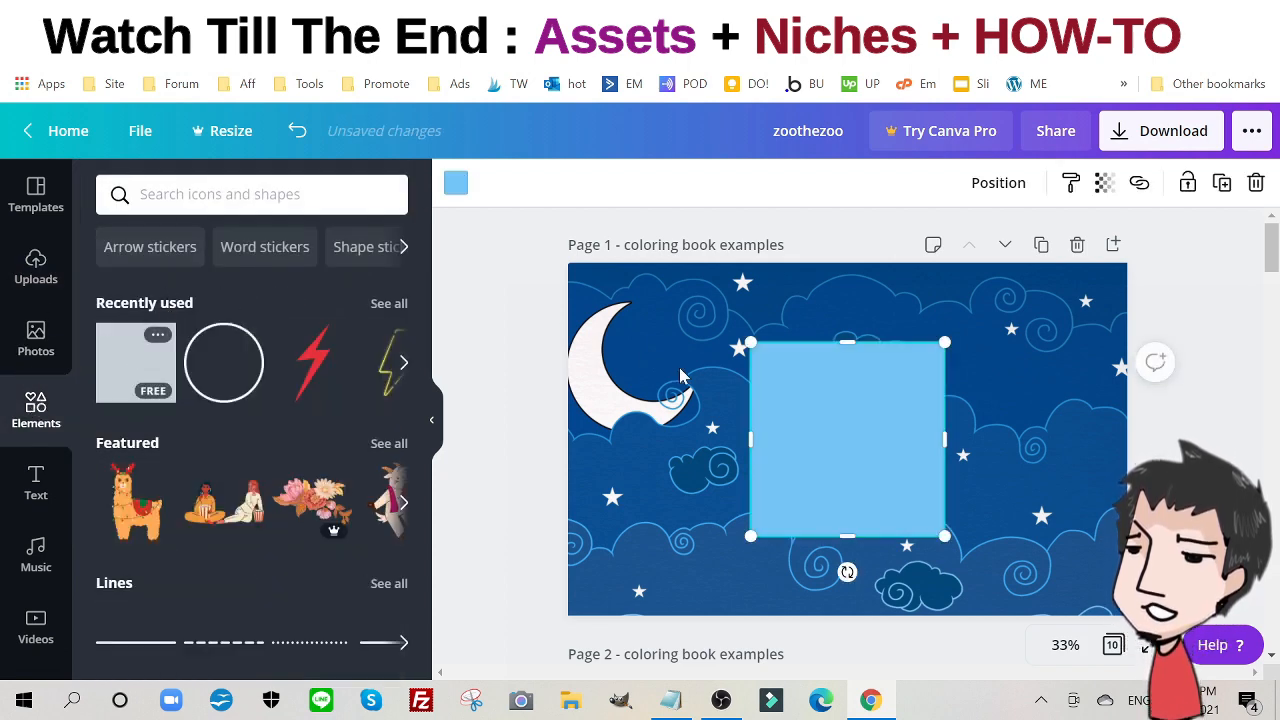
left_click_drag(847, 342, 848, 458)
left_click_drag(944, 499, 869, 488)
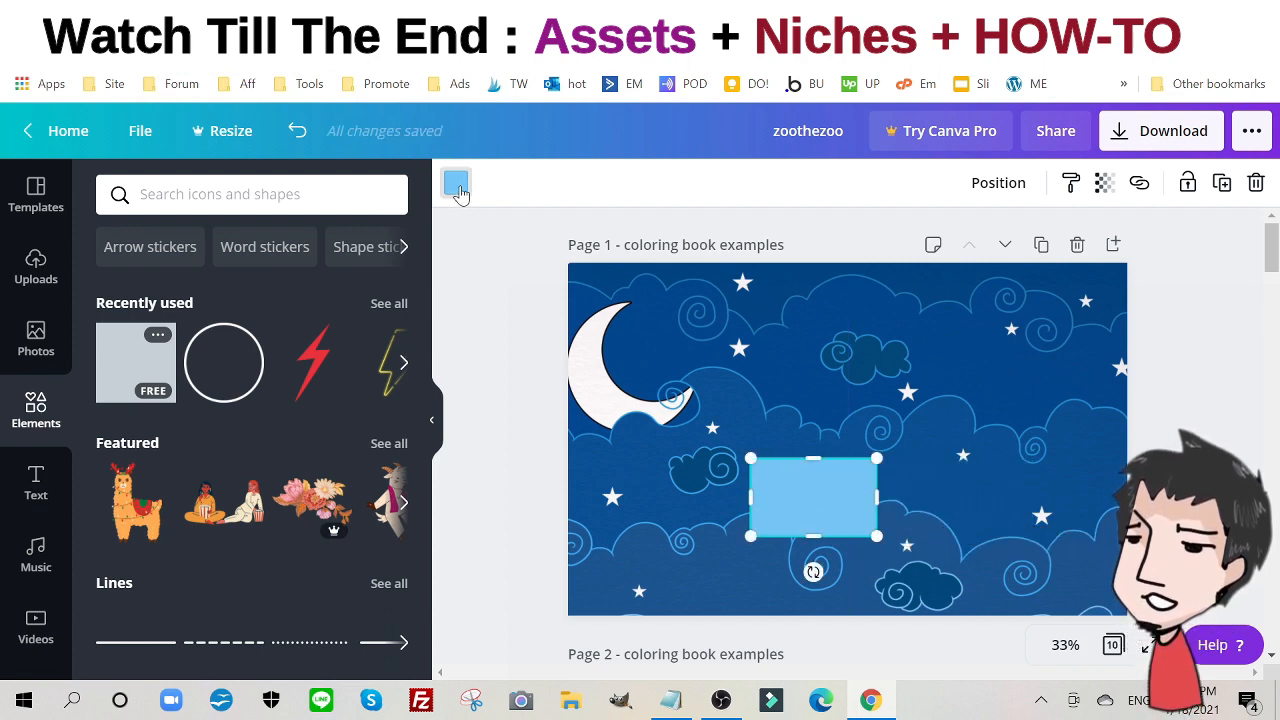
left_click(456, 183)
left_click(116, 381)
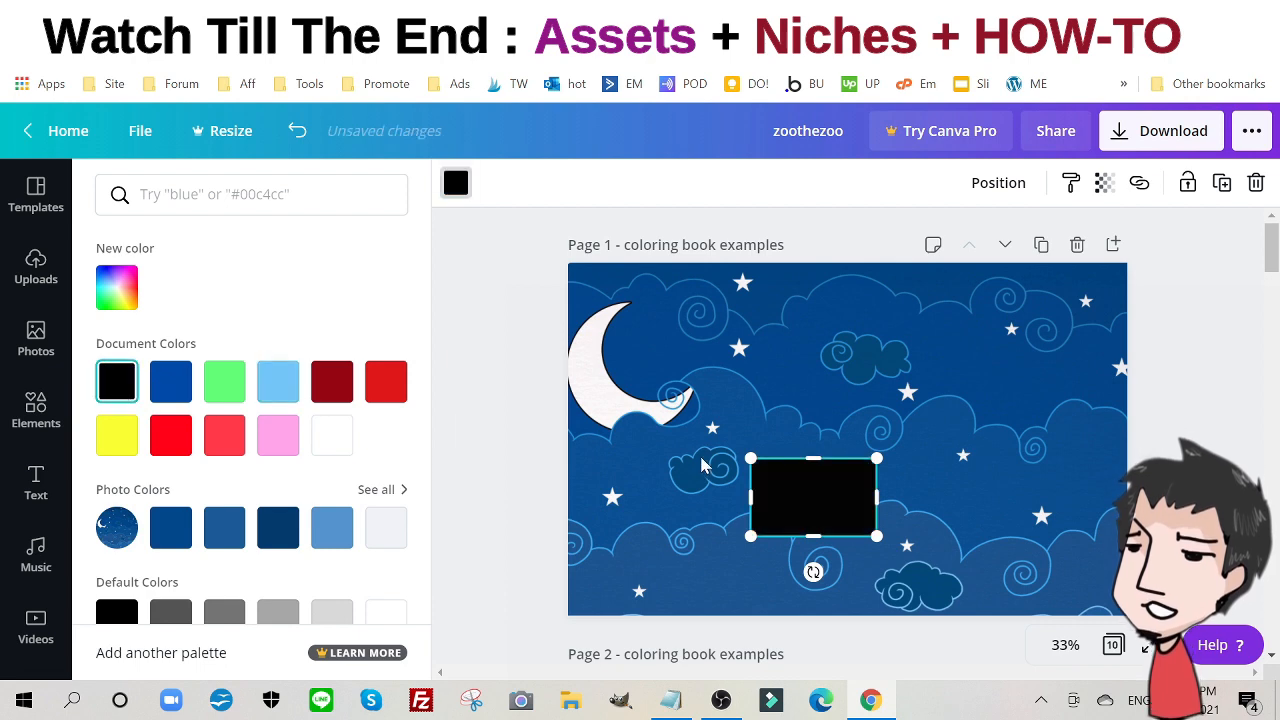
left_click_drag(830, 460, 1091, 326)
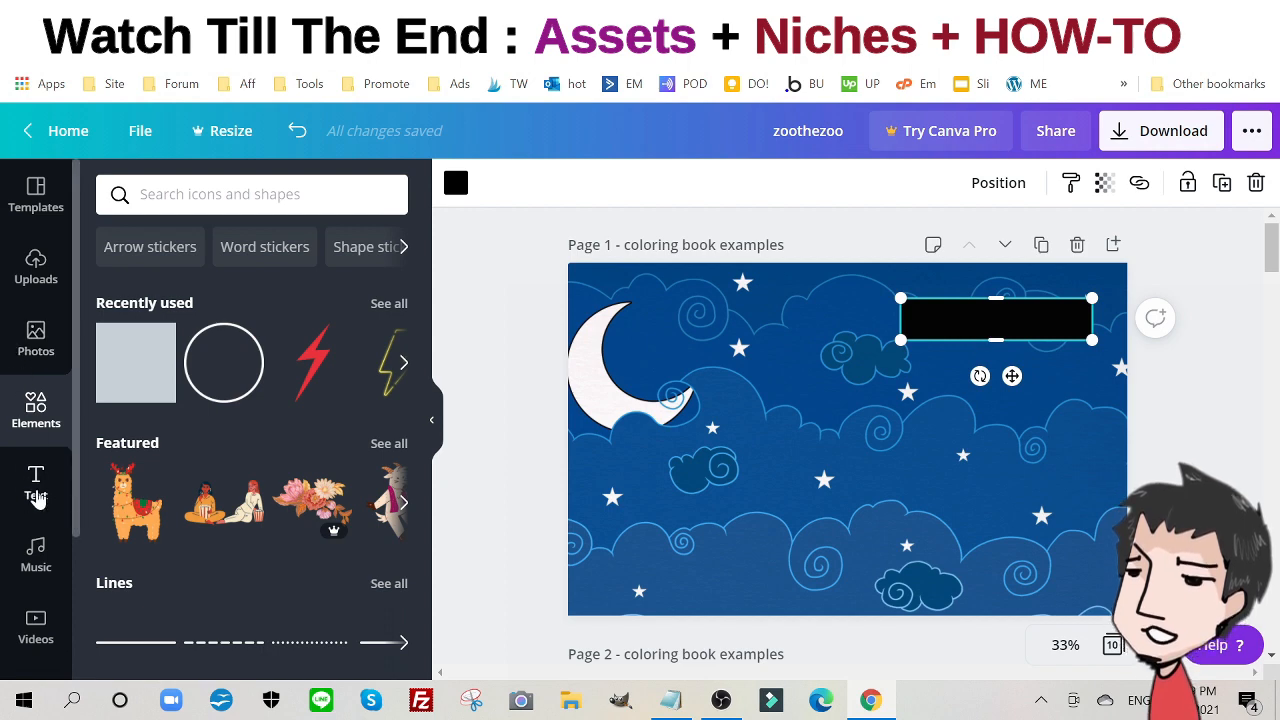
- Add a 'Zoo Animals' heading and set its font size to 75
left_click(36, 490)
left_click(170, 300)
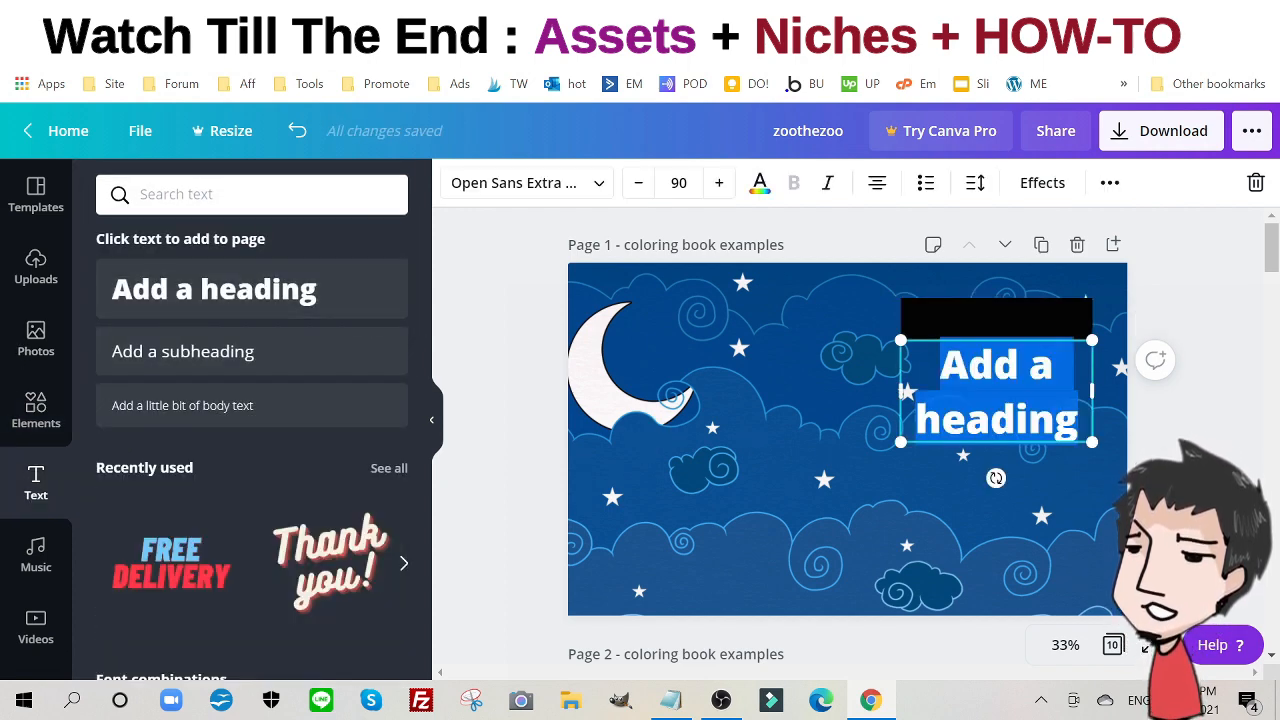
type("Zoo")
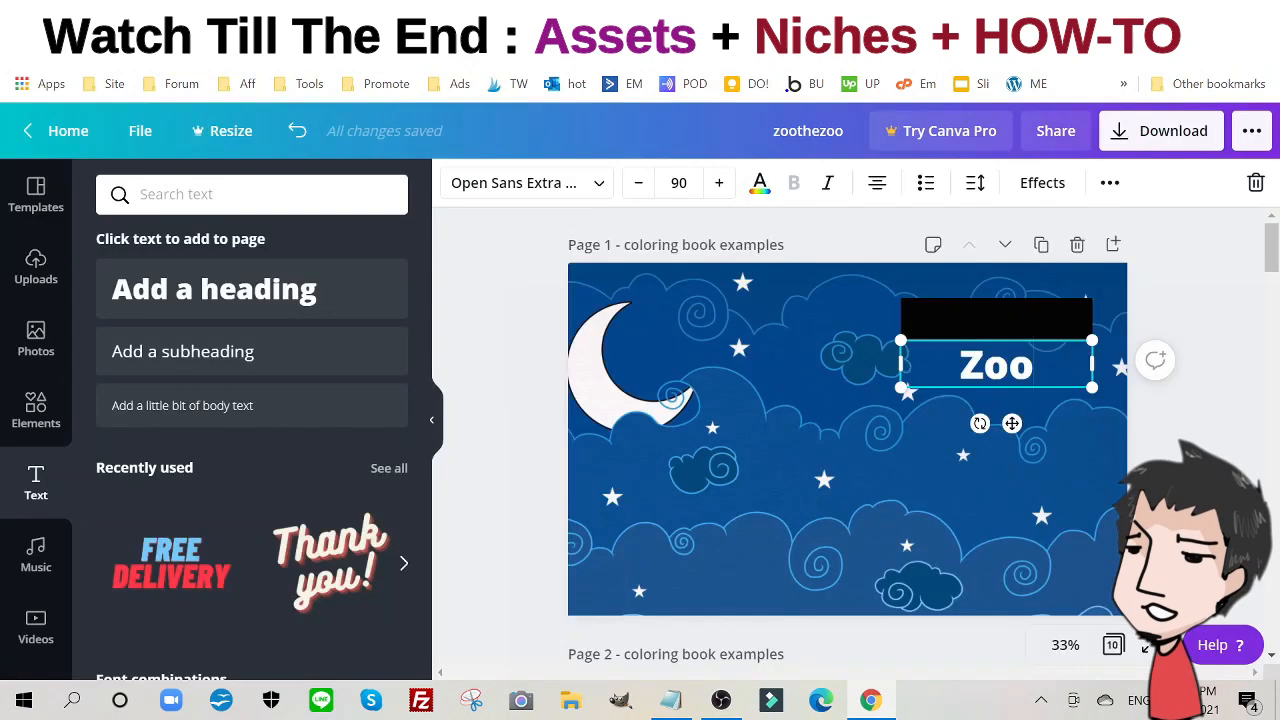
type("Animals")
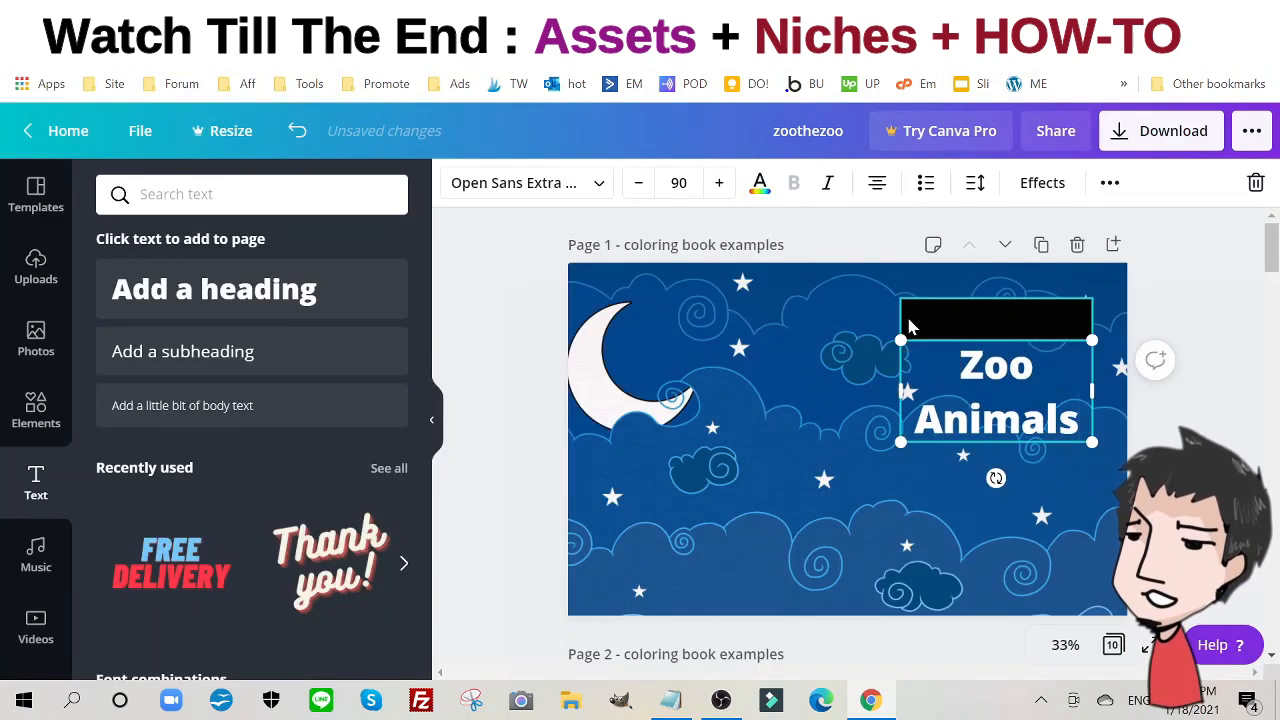
left_click_drag(900, 342, 811, 293)
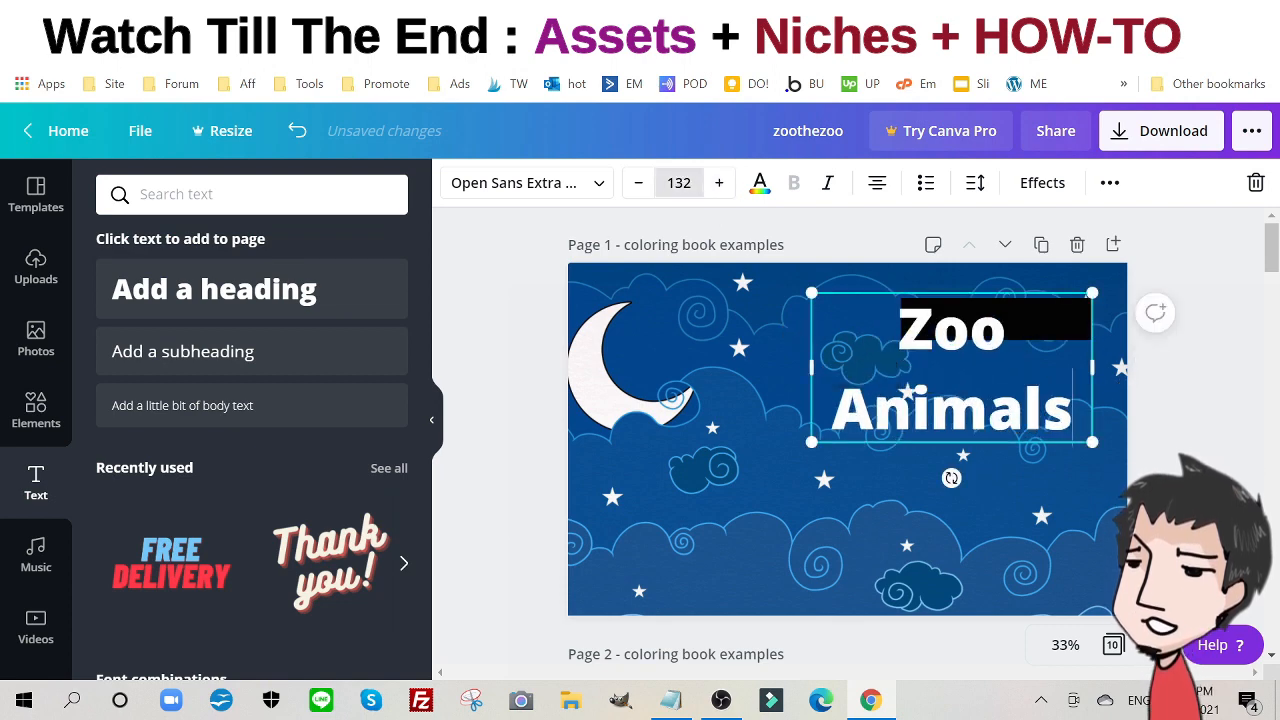
left_click(679, 182)
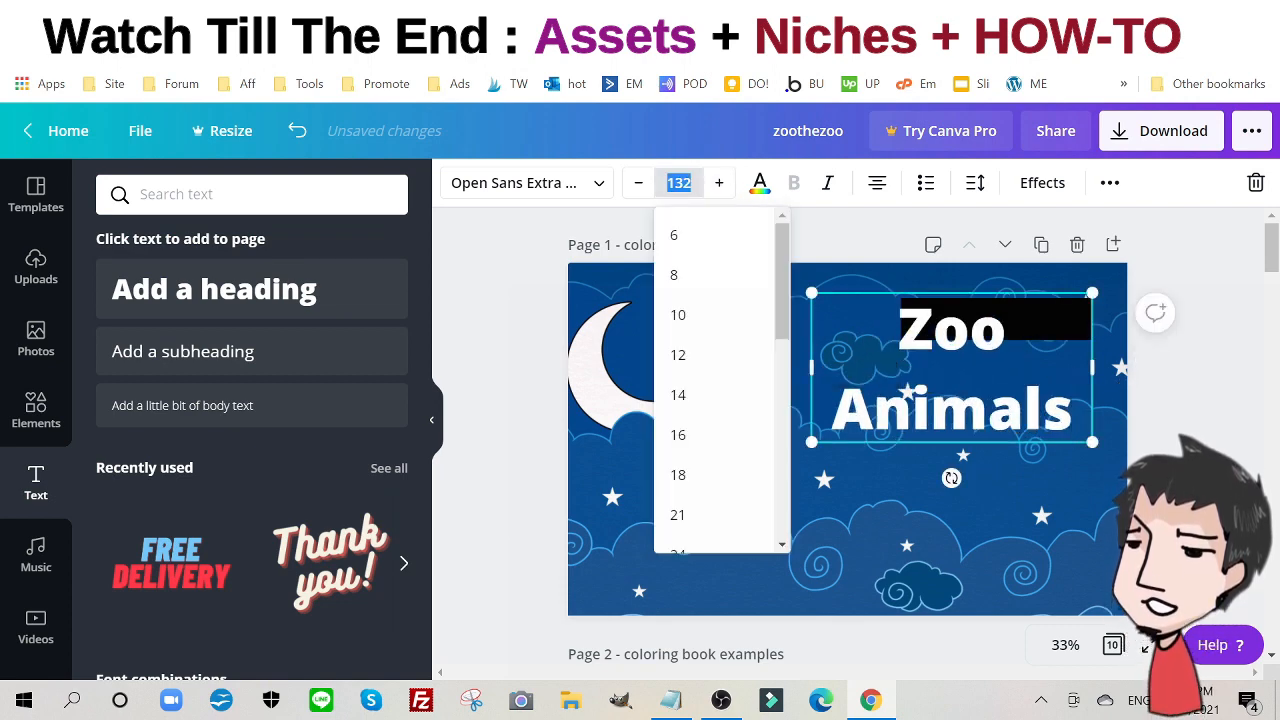
type("75")
key("Return")
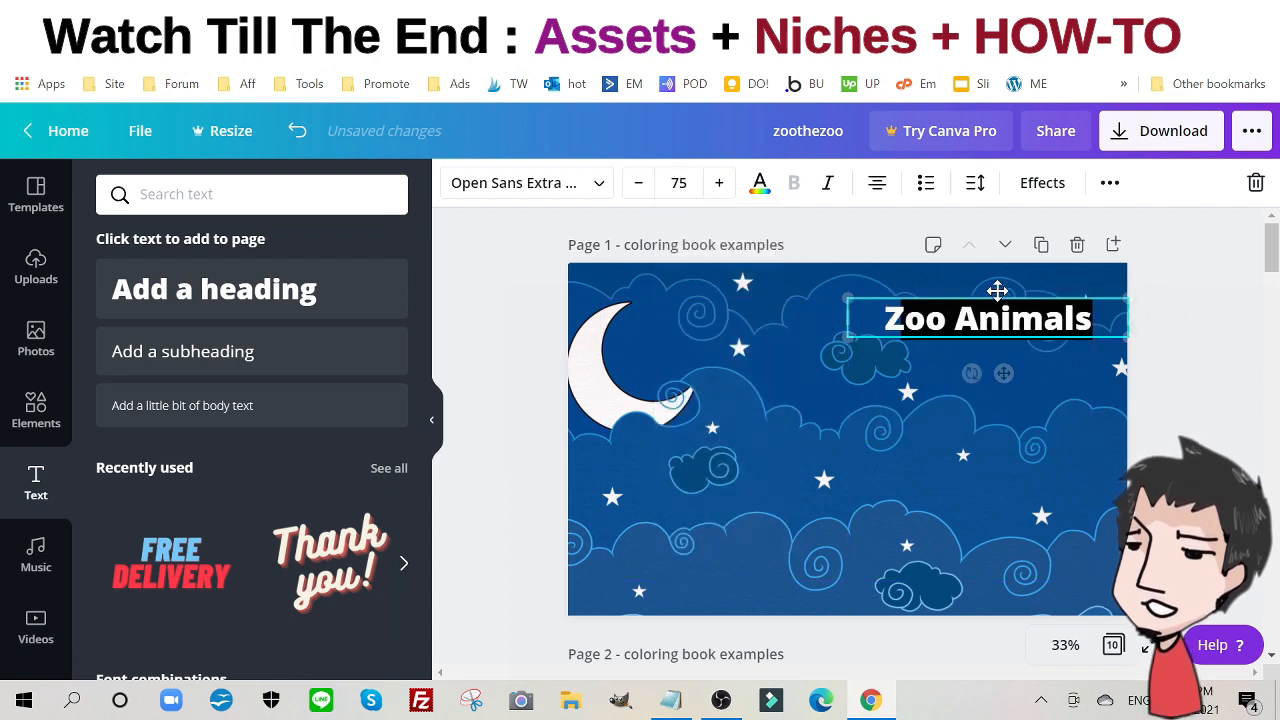
- Place the Zoo Animals title on the black bar and color it yellow
left_click_drag(954, 294, 872, 321)
left_click(930, 320)
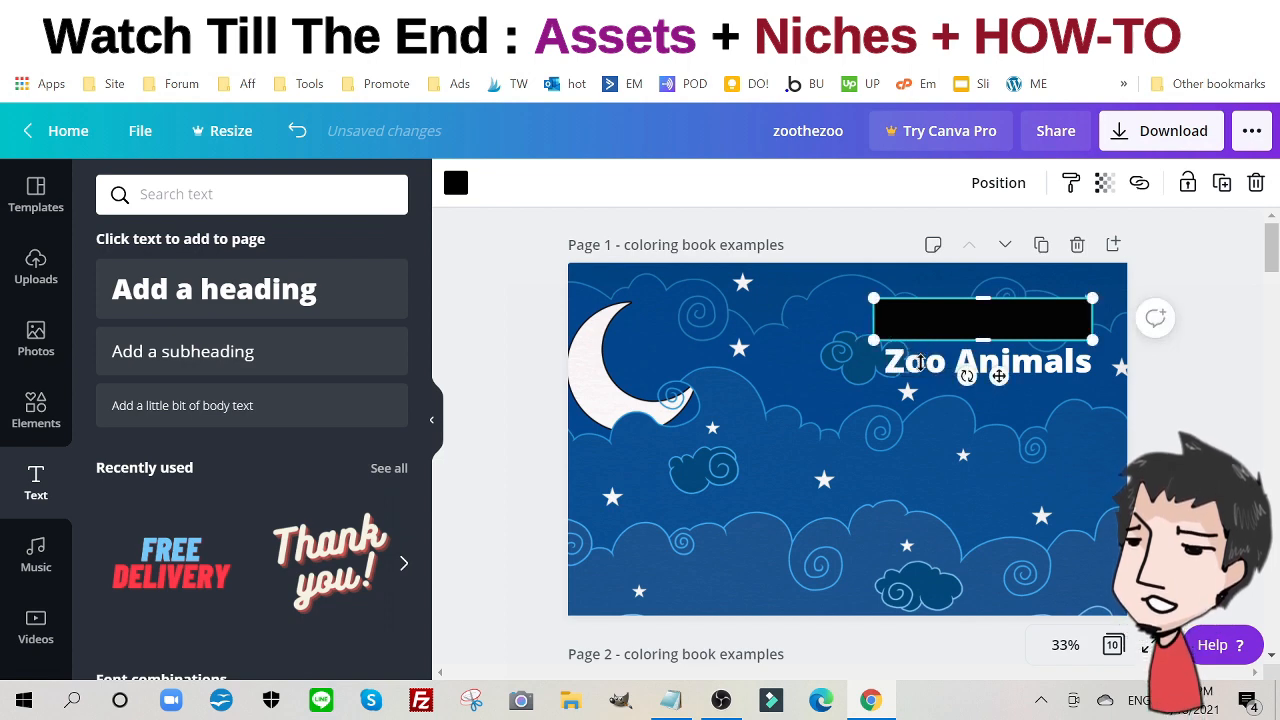
left_click(893, 390)
left_click_drag(940, 367, 935, 321)
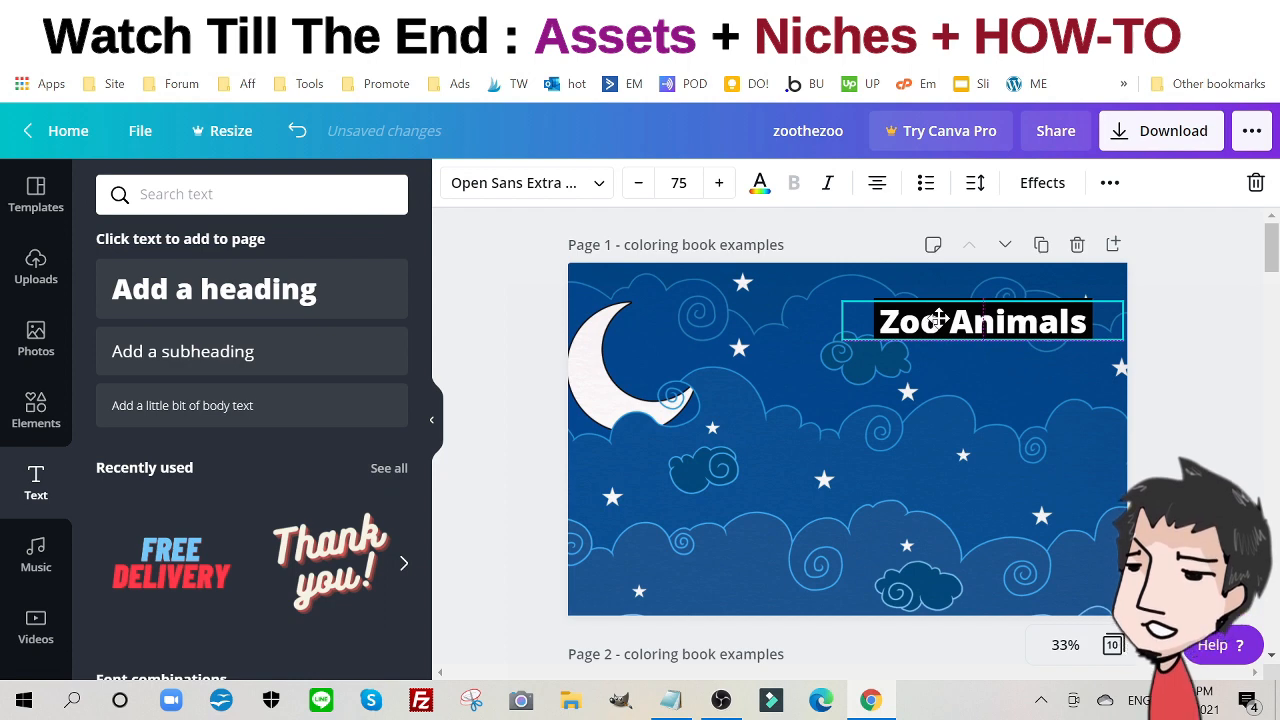
left_click(759, 182)
left_click(120, 434)
left_click(515, 384)
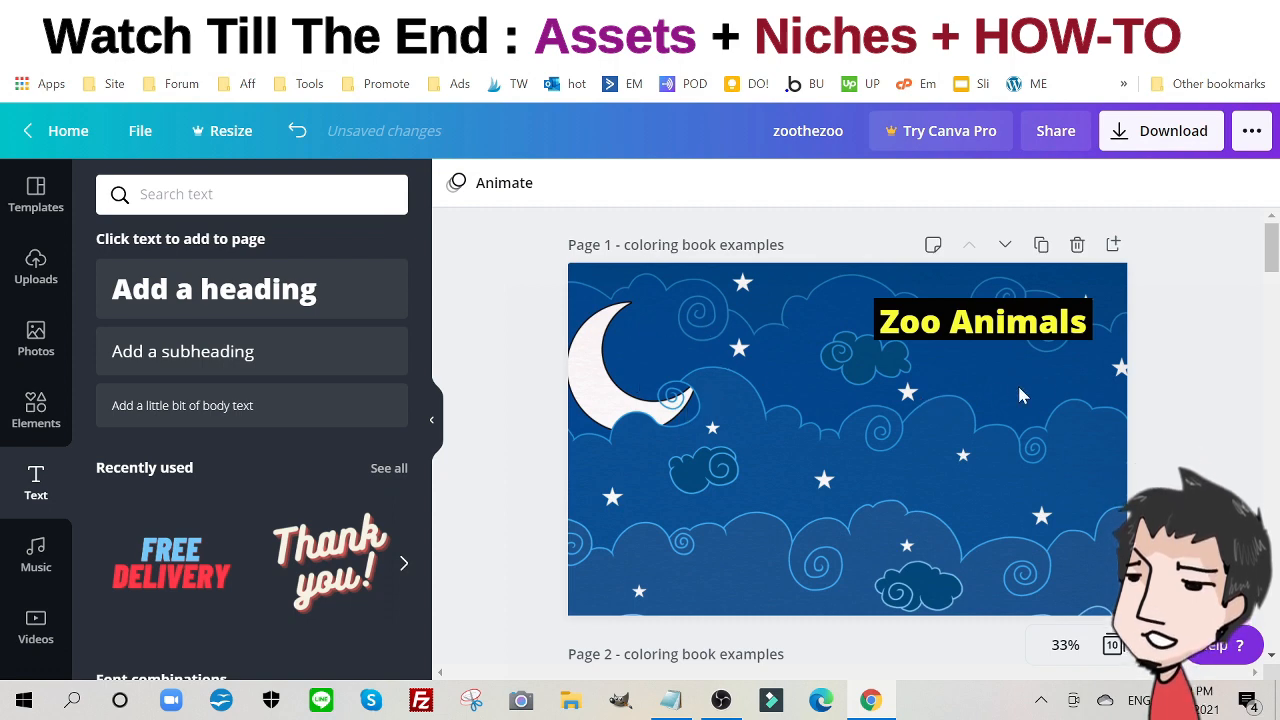
- Collapse the side panel and duplicate the yellow Zoo Animals label, moving the copy above the moon
left_click(978, 320)
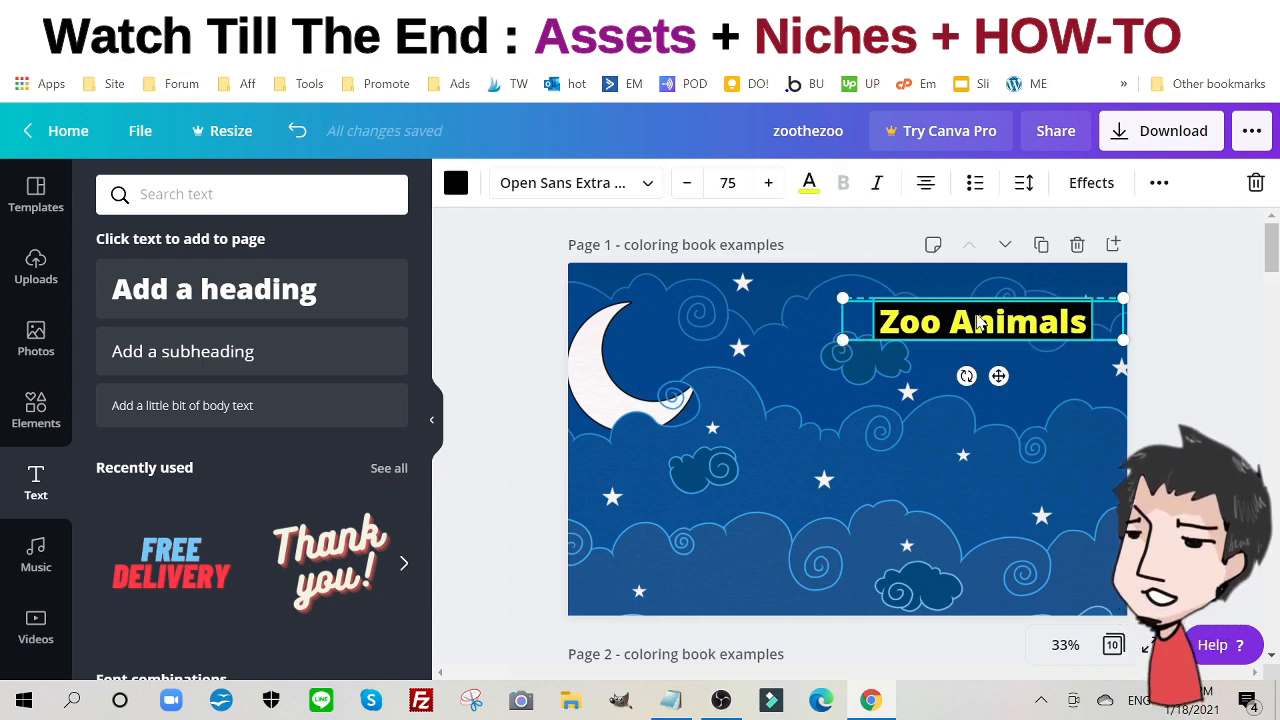
left_click(437, 428)
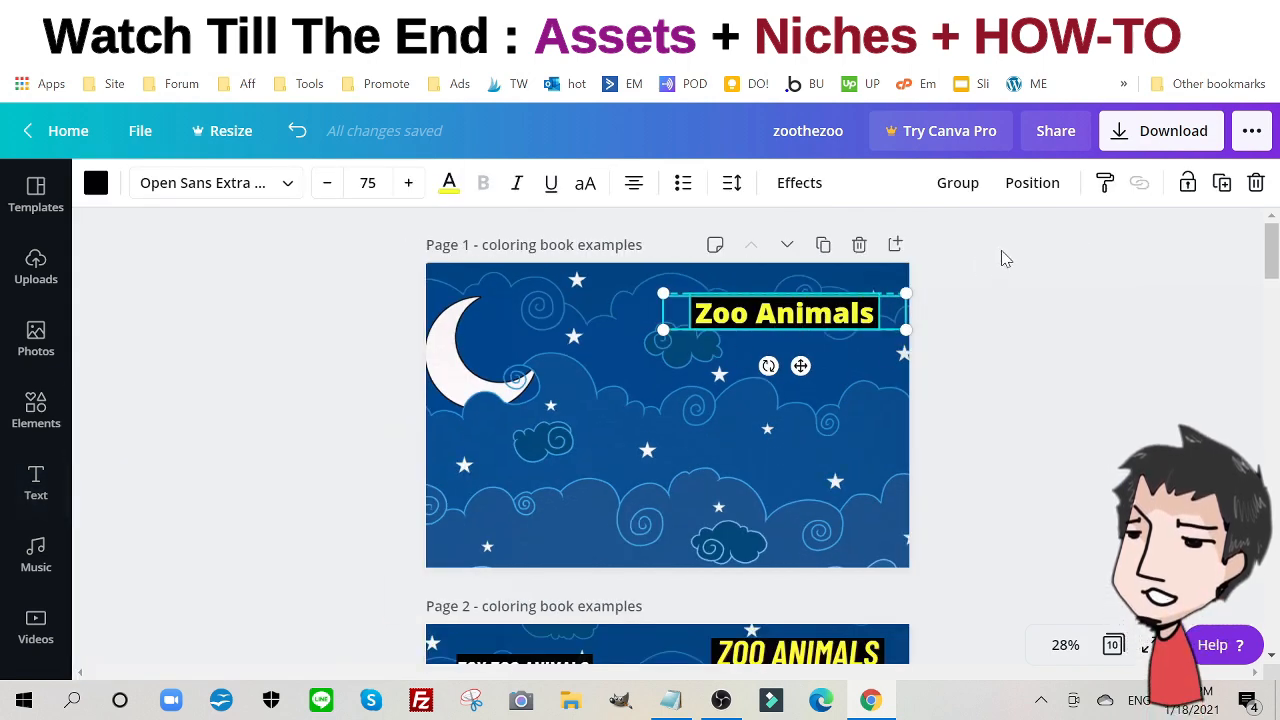
left_click(1228, 190)
left_click_drag(814, 314, 556, 311)
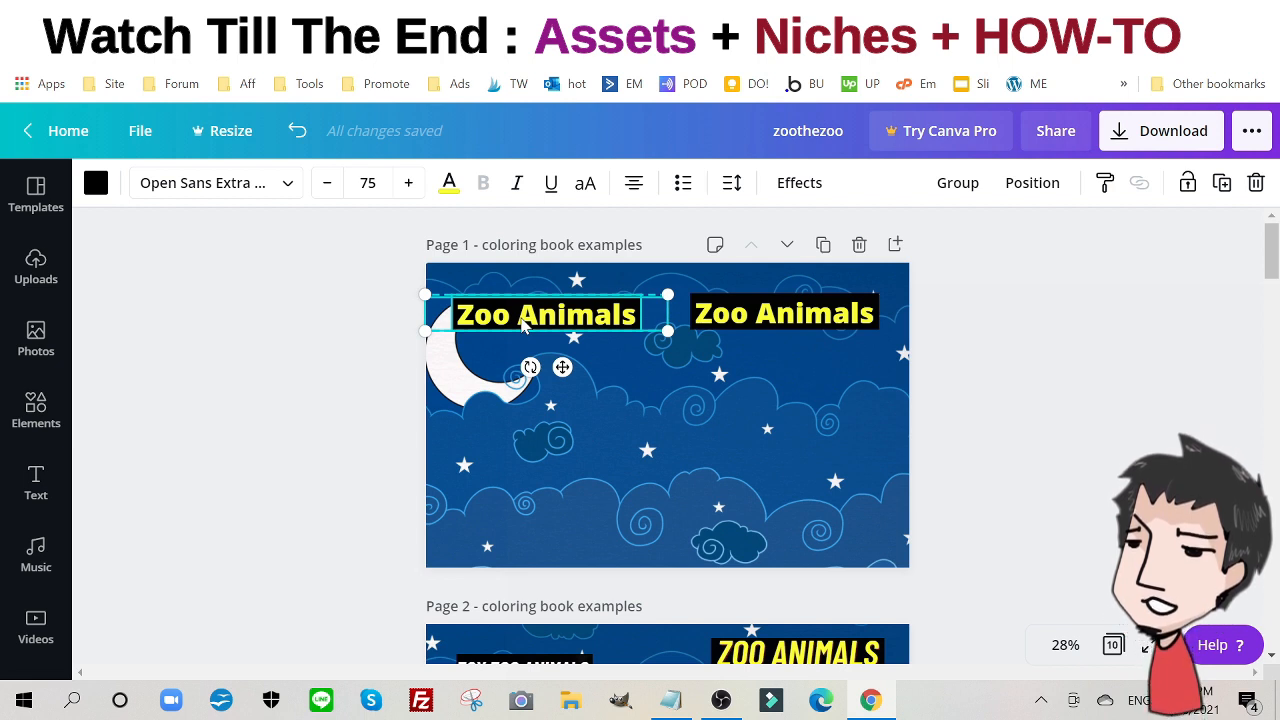
- Retype the copied label as '30x Different Animals' and reduce its font size to 45
left_click(288, 420)
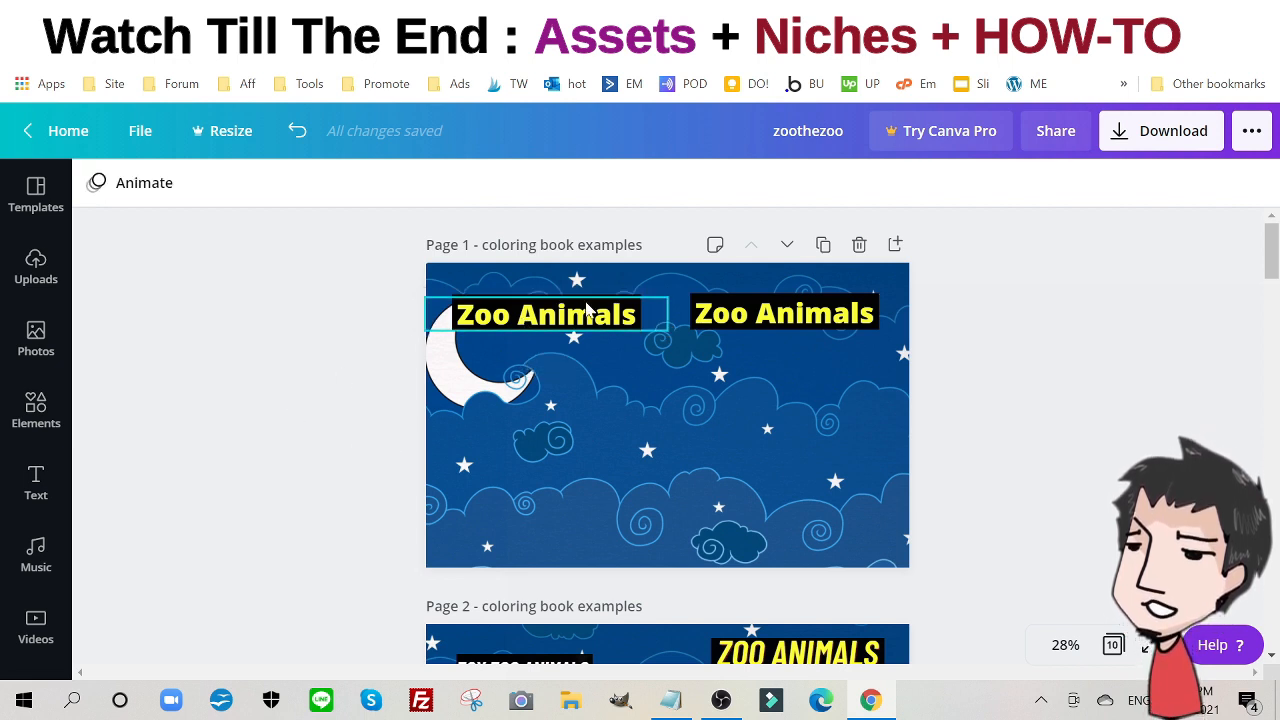
double_click(546, 315)
type("3")
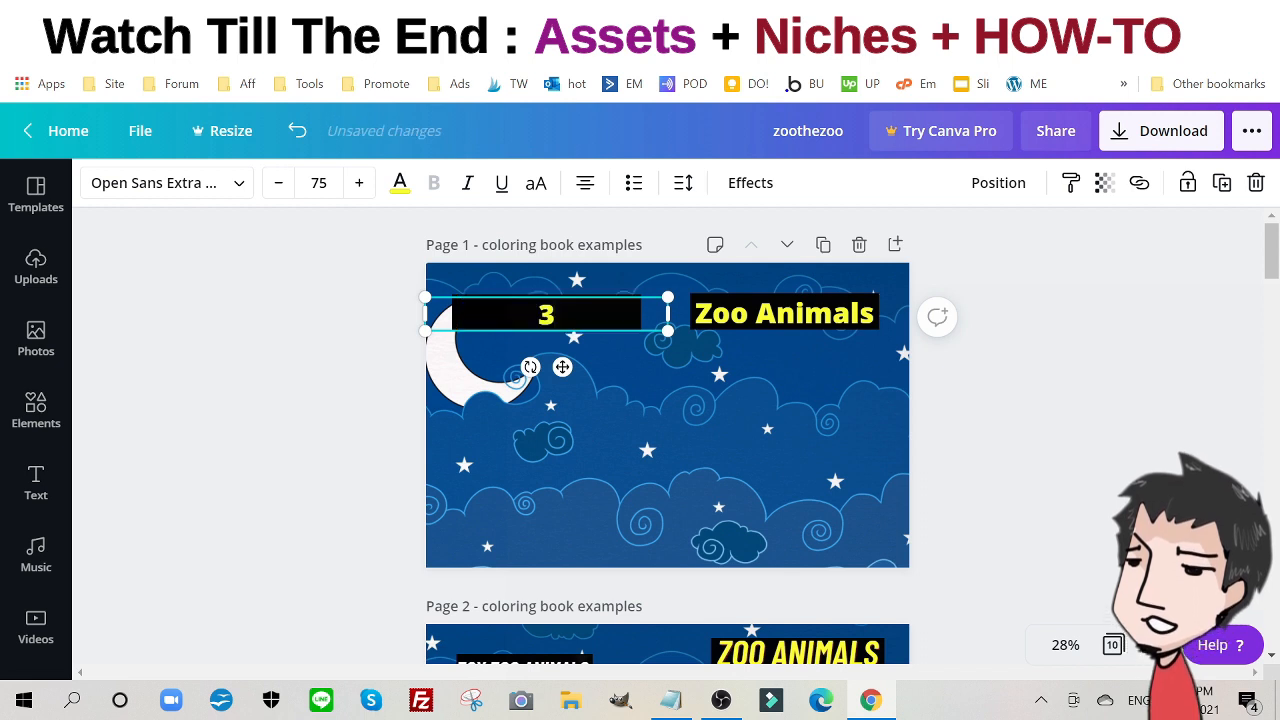
type("0x")
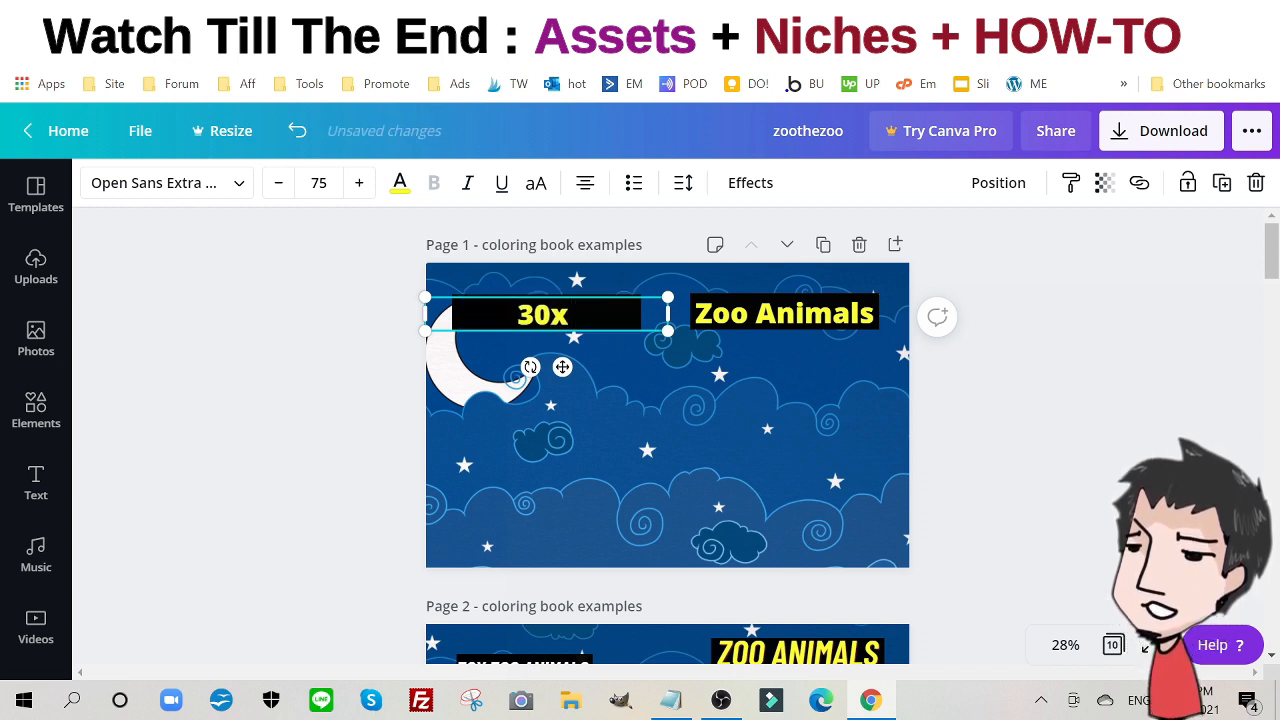
type(" Different")
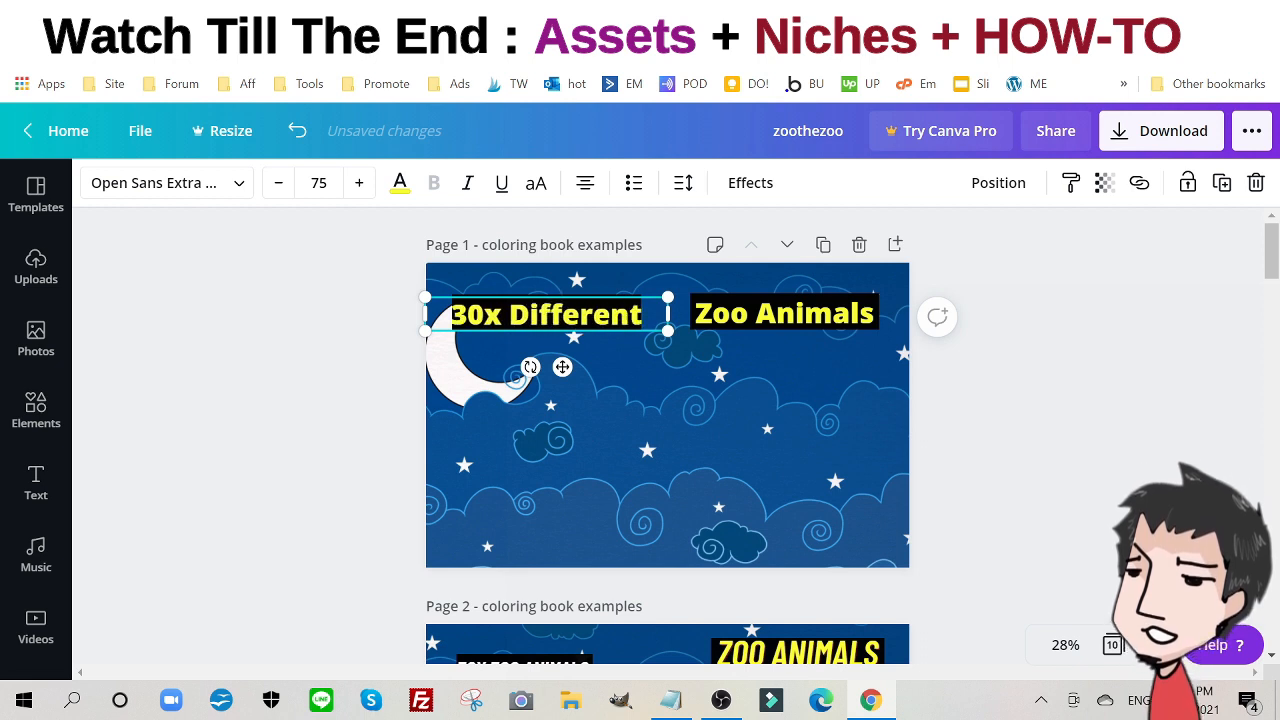
type(" Ani")
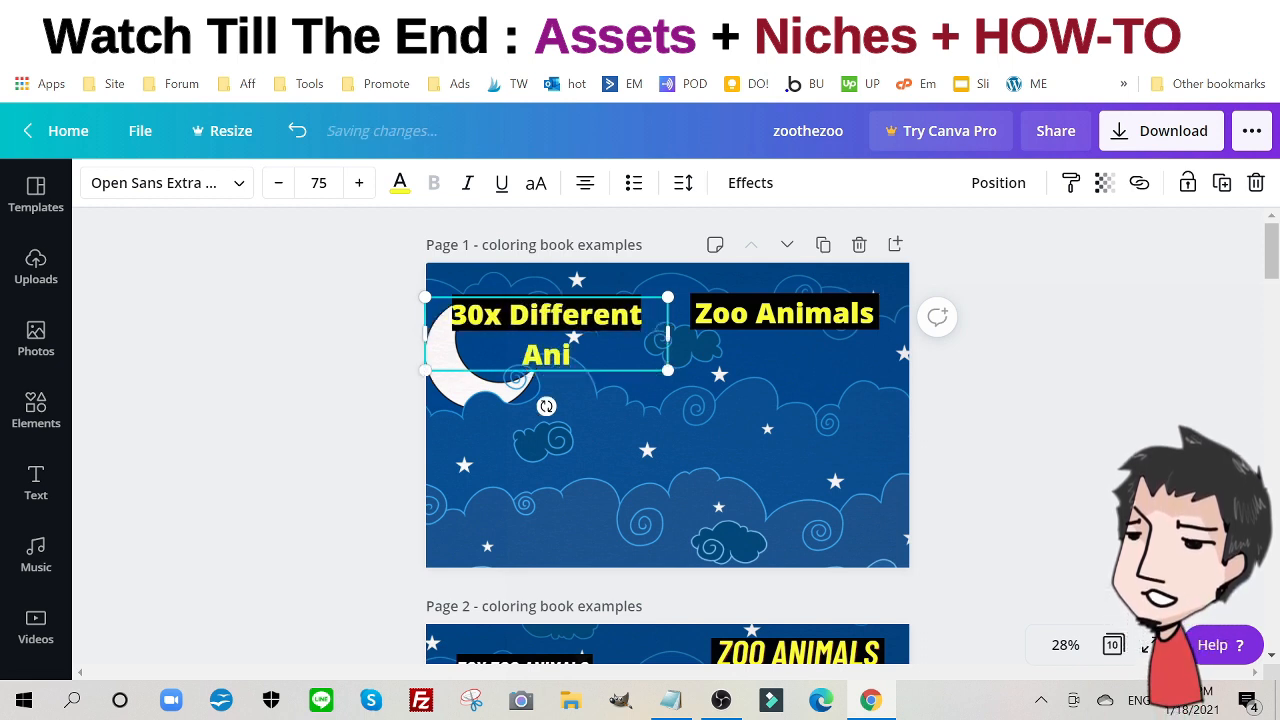
type("mals")
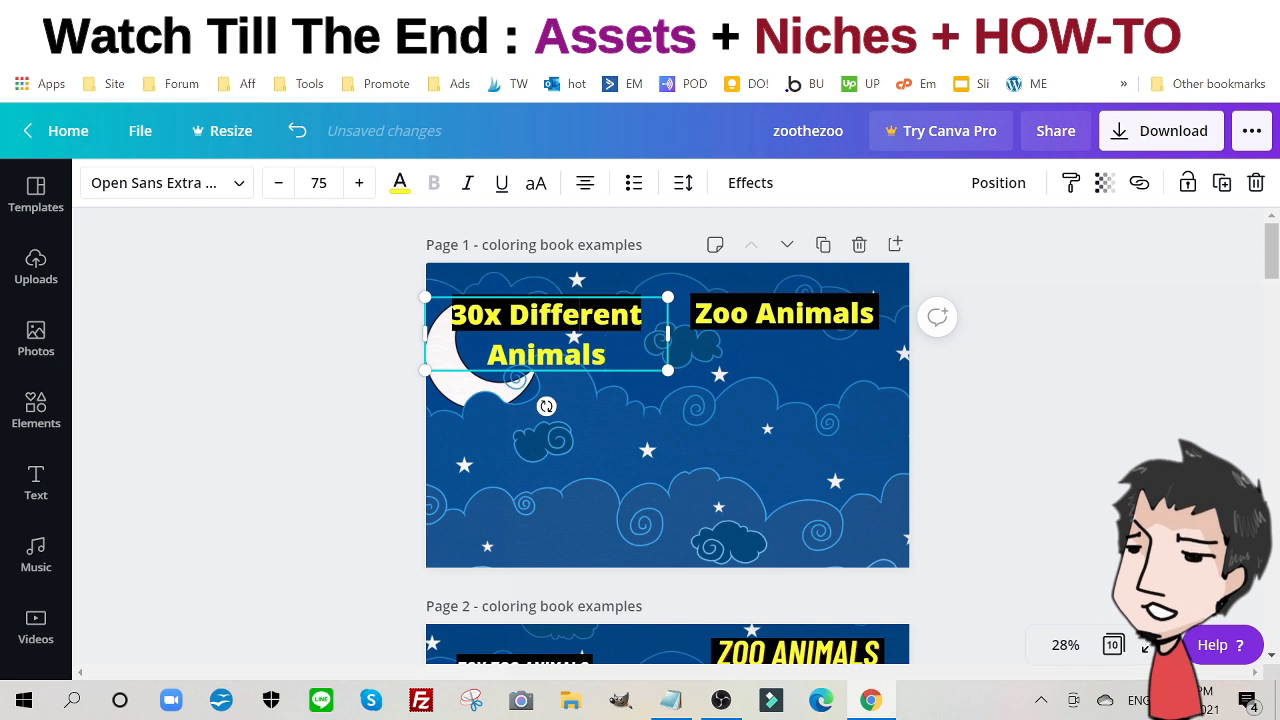
key("ctrl+a")
left_click(278, 188)
left_click(278, 188)
left_click(278, 188)
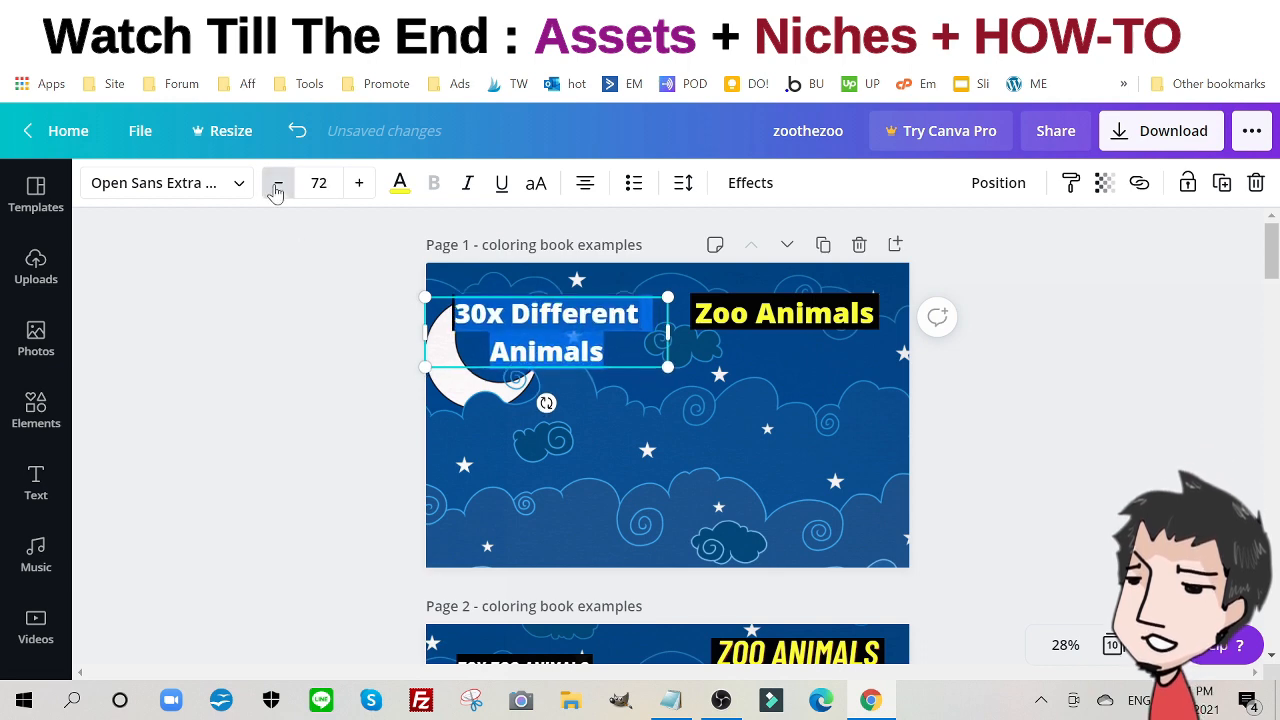
left_click(278, 188)
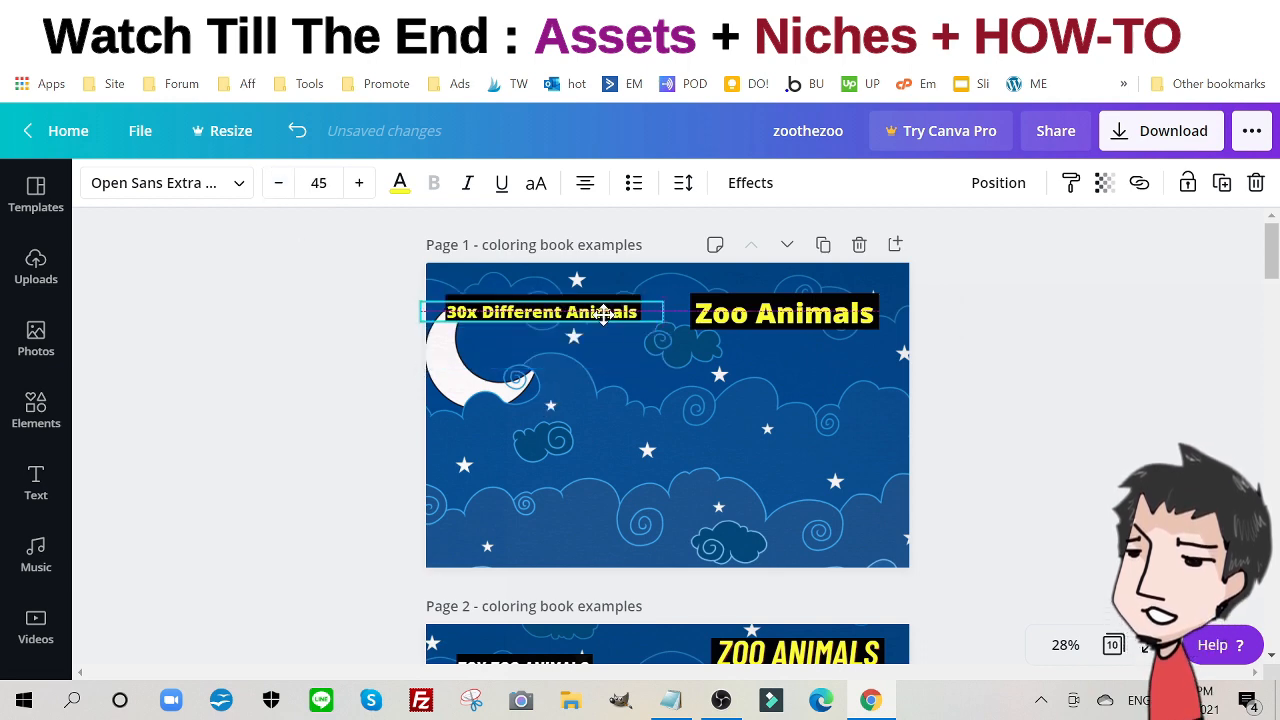
left_click_drag(603, 313, 600, 310)
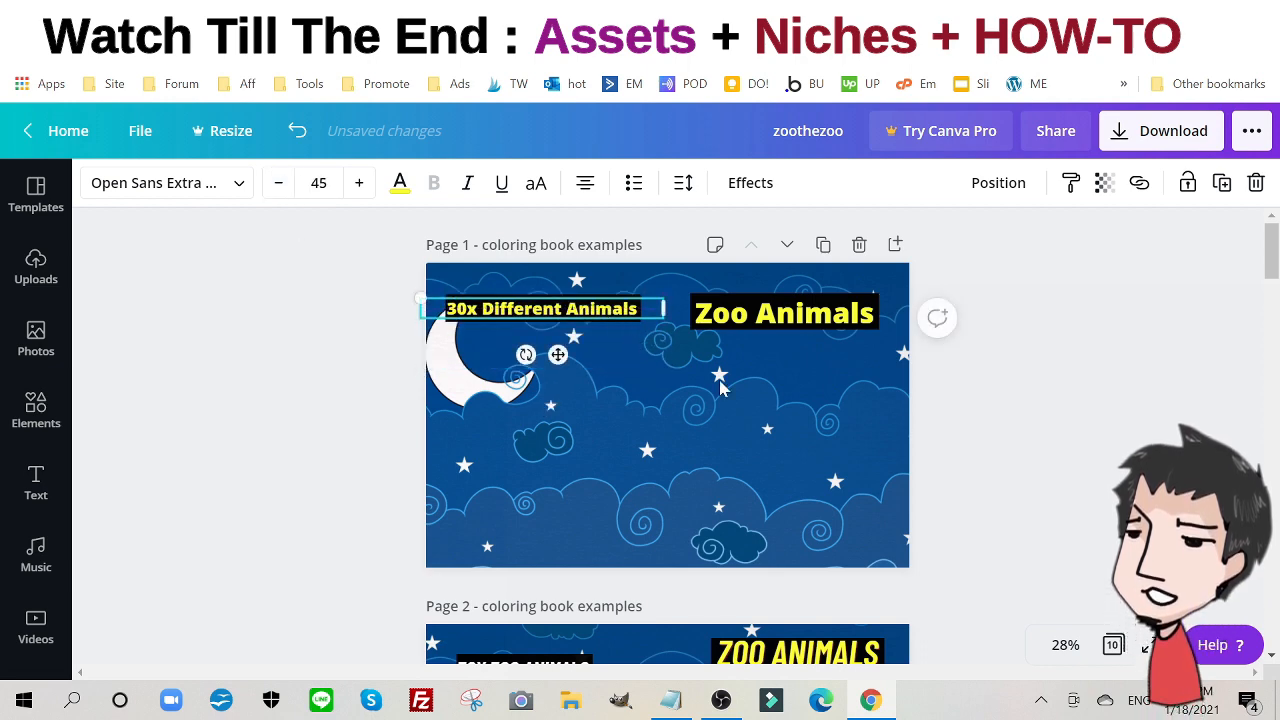
scroll(881, 373, "down", 3)
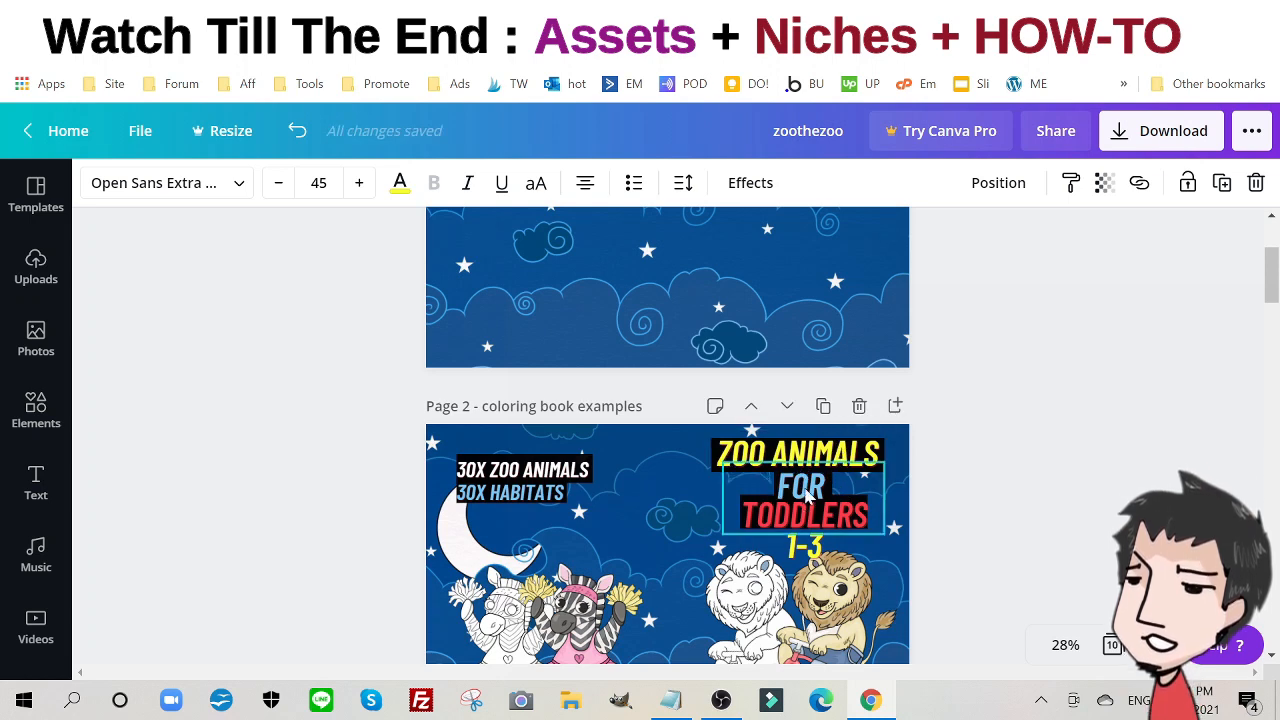
scroll(806, 497, "up", 3)
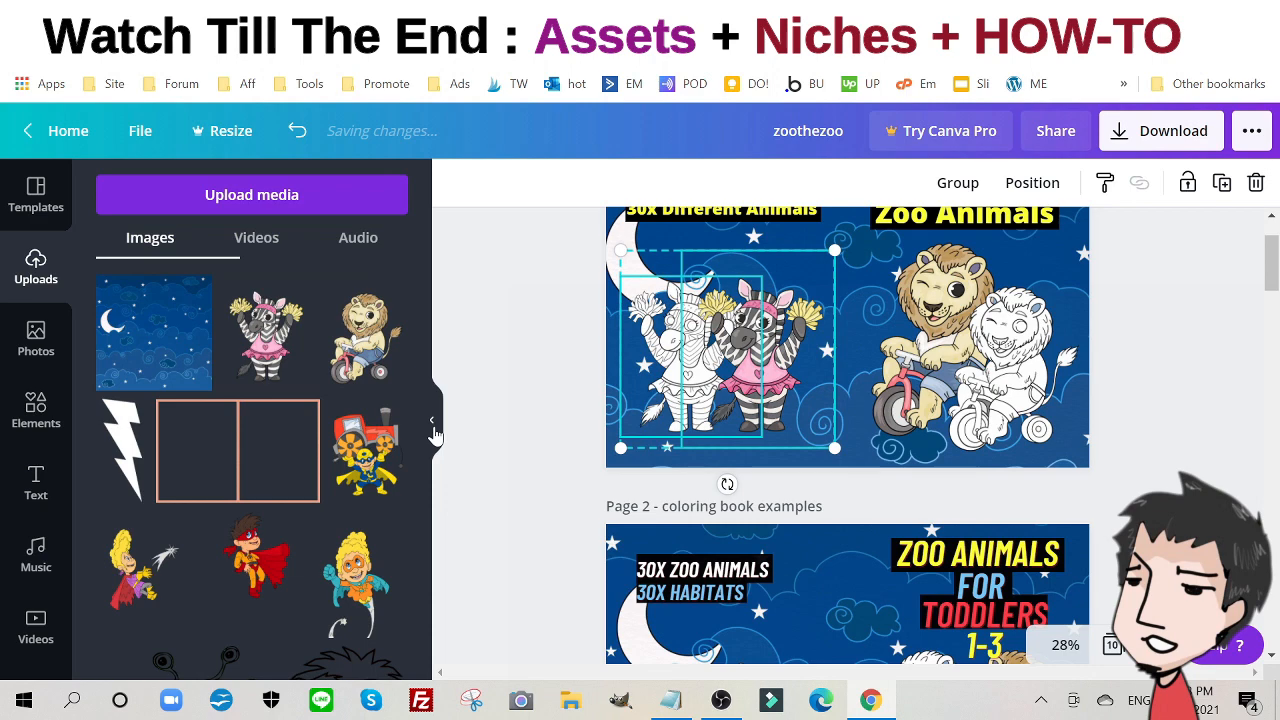
- Hide the Uploads panel, deselect the zebra image, and switch over to the Pixabay tab
left_click(432, 422)
left_click(980, 378)
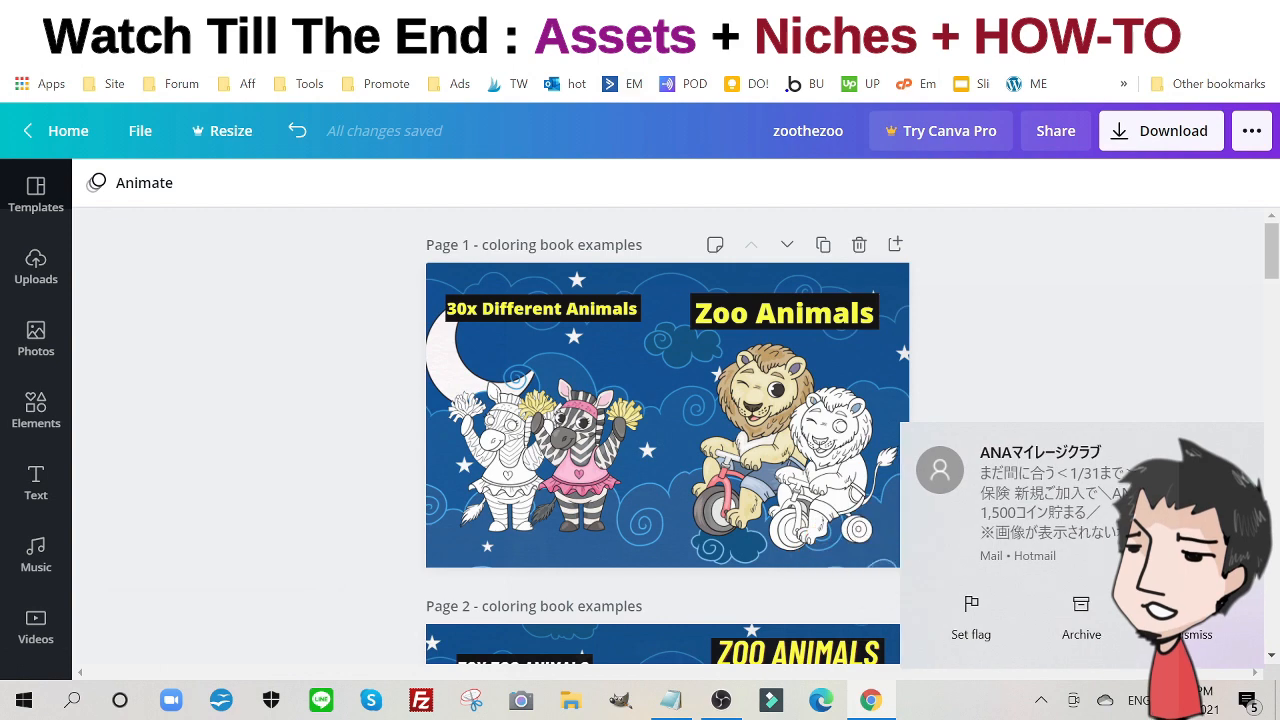
left_click(640, 16)
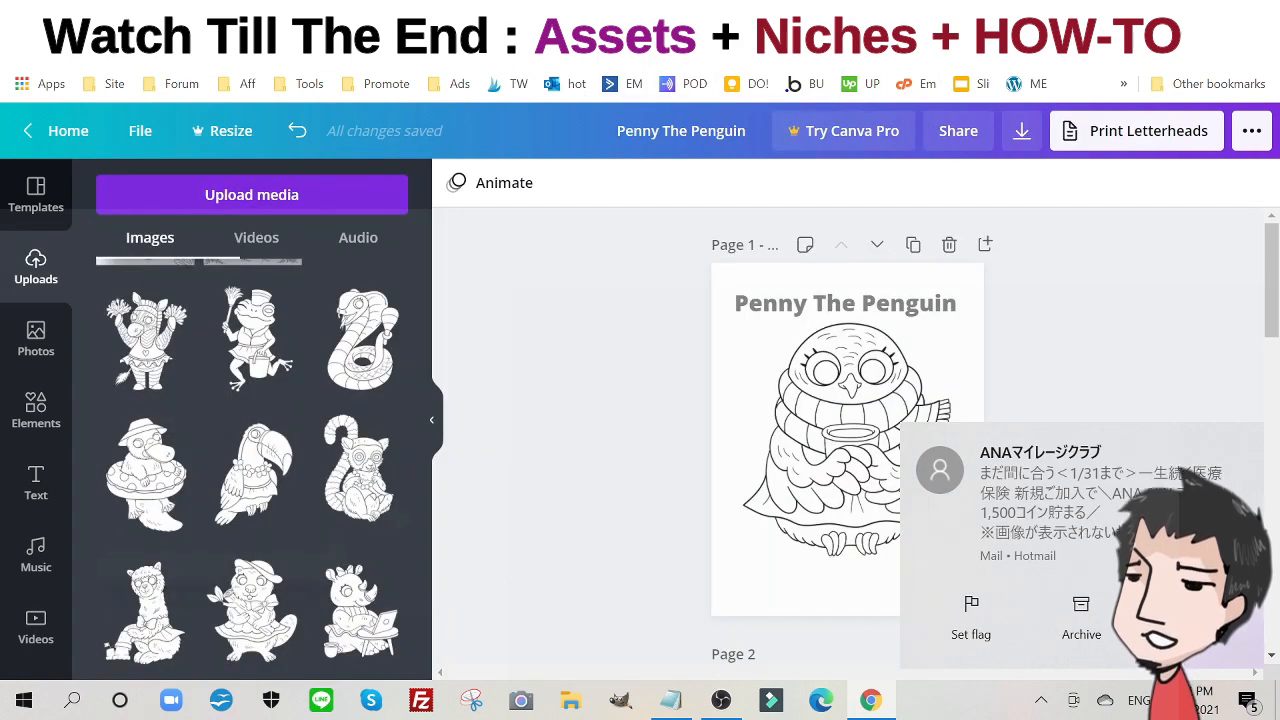
left_click(600, 16)
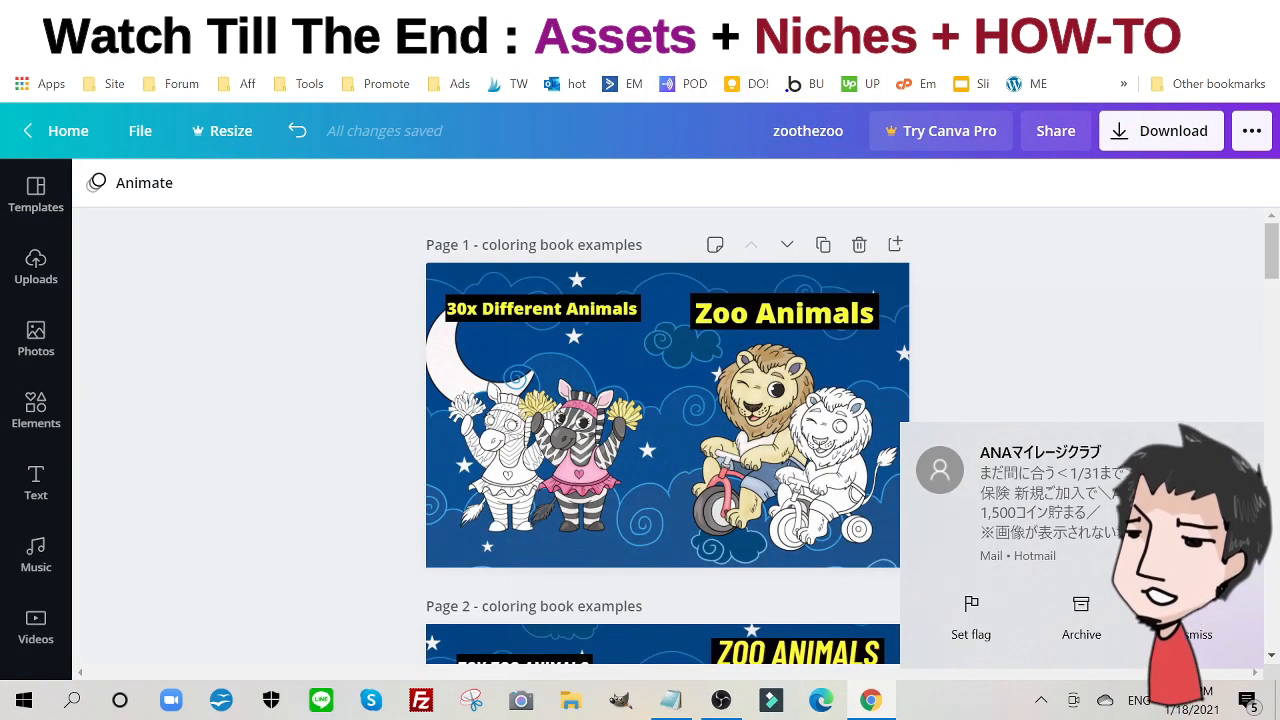
left_click(400, 16)
left_click(388, 52)
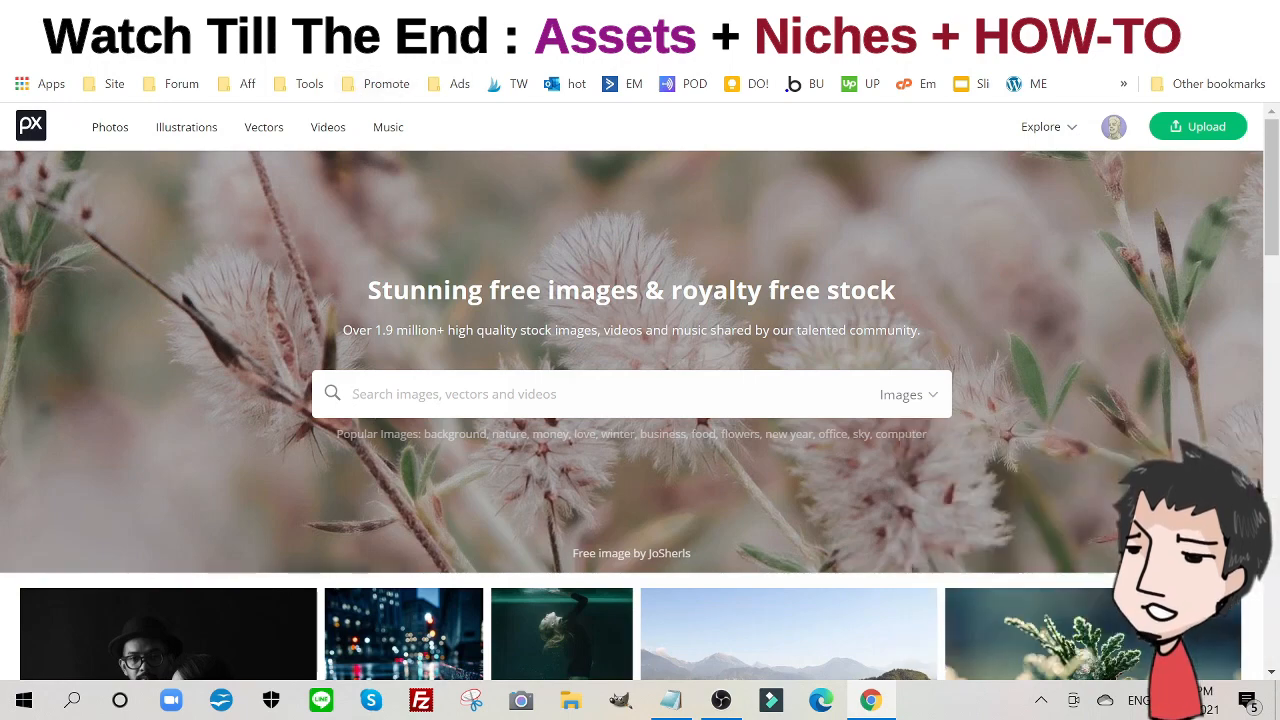
- Search 'kdp', open the Amazon Kindle Direct Publishing site, then return to the Animal Designs sales page
type("kdp")
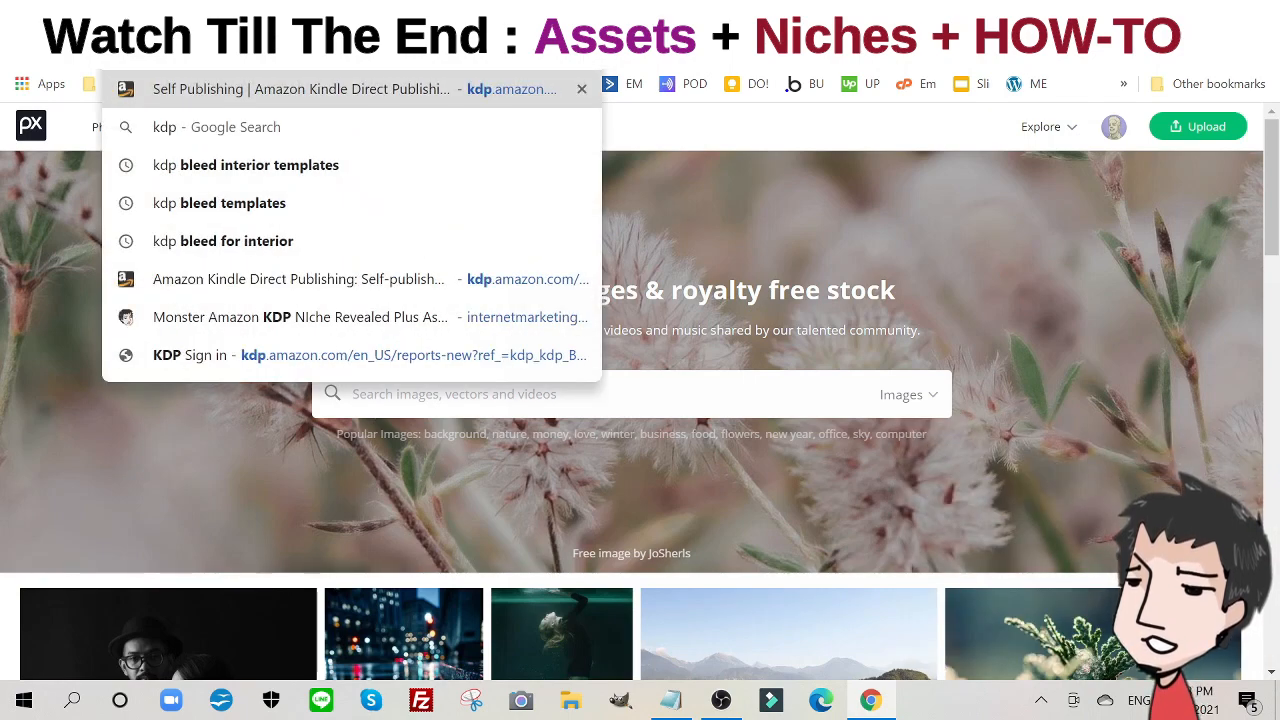
key("Return")
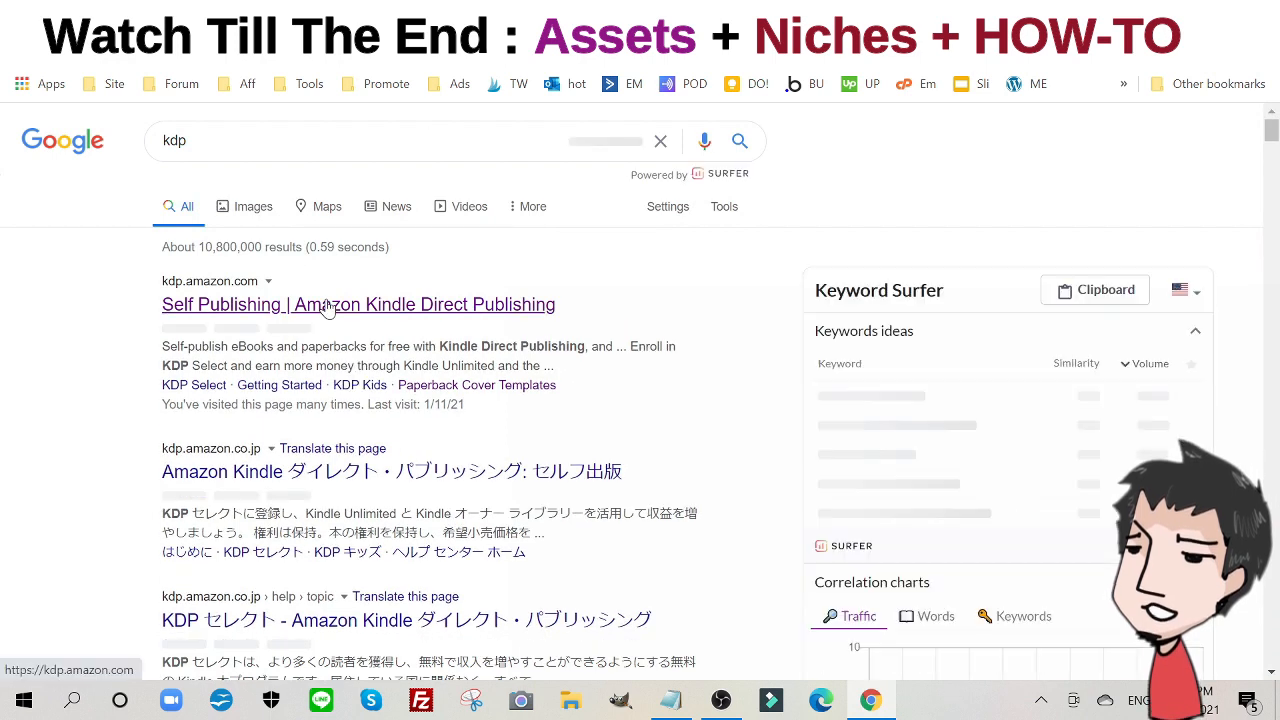
left_click(328, 306)
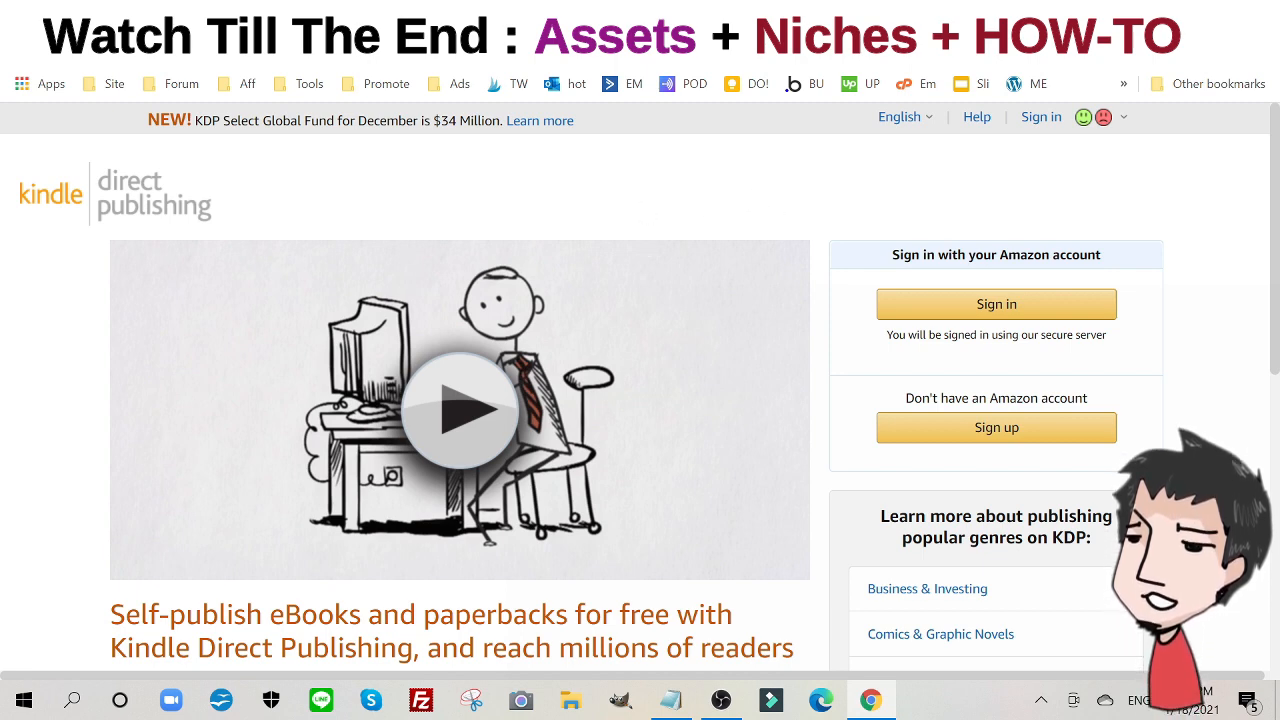
left_click(905, 40)
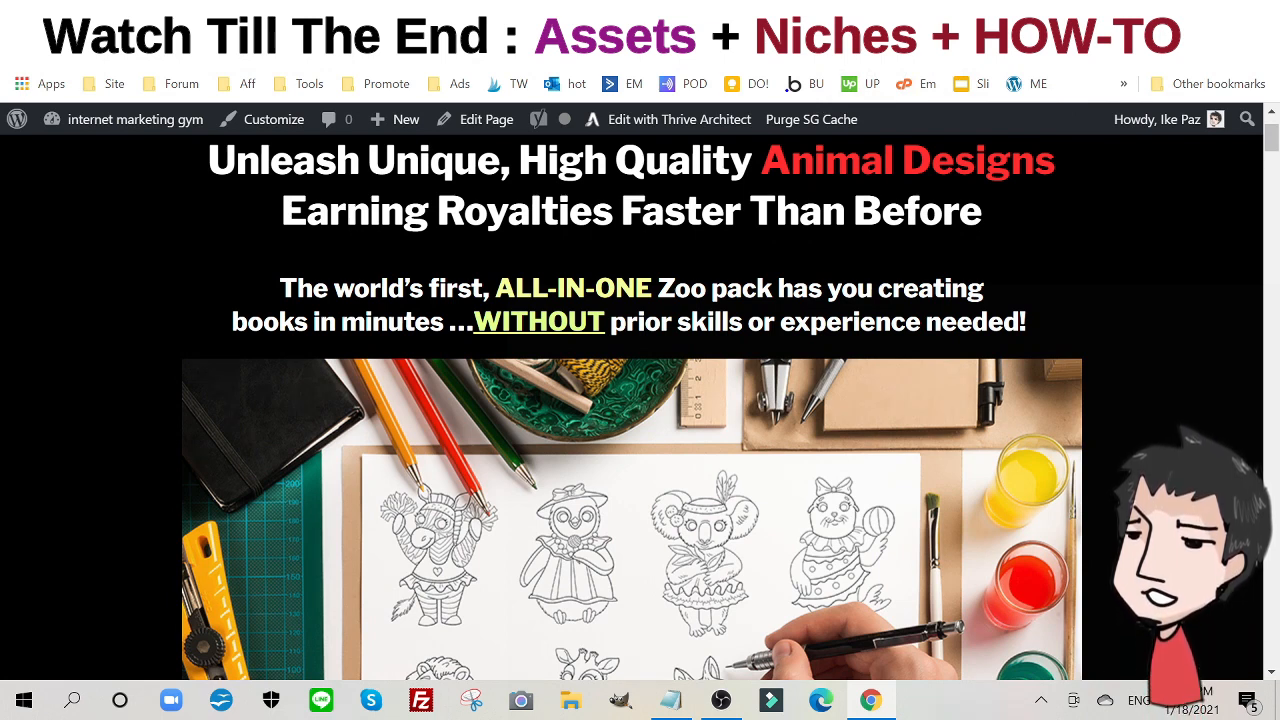
scroll(632, 248, "down", 4)
scroll(700, 258, "up", 5)
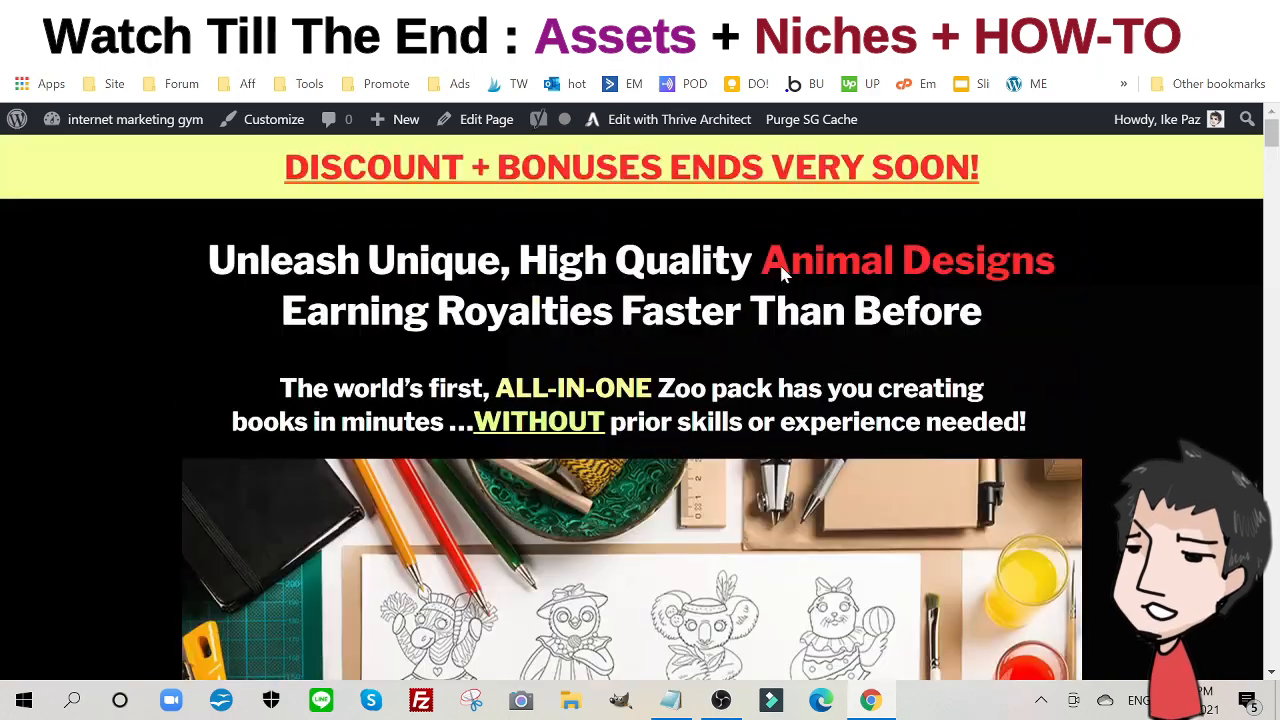
scroll(640, 251, "down", 4)
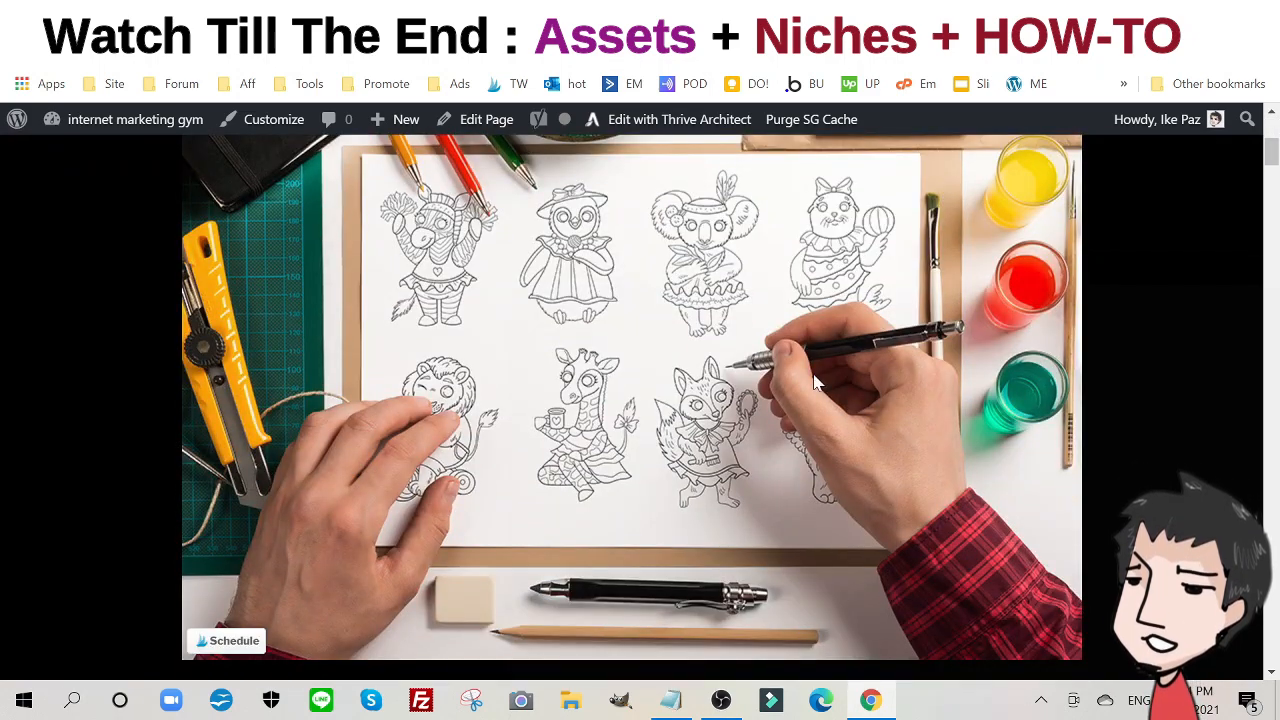
scroll(815, 383, "up", 1)
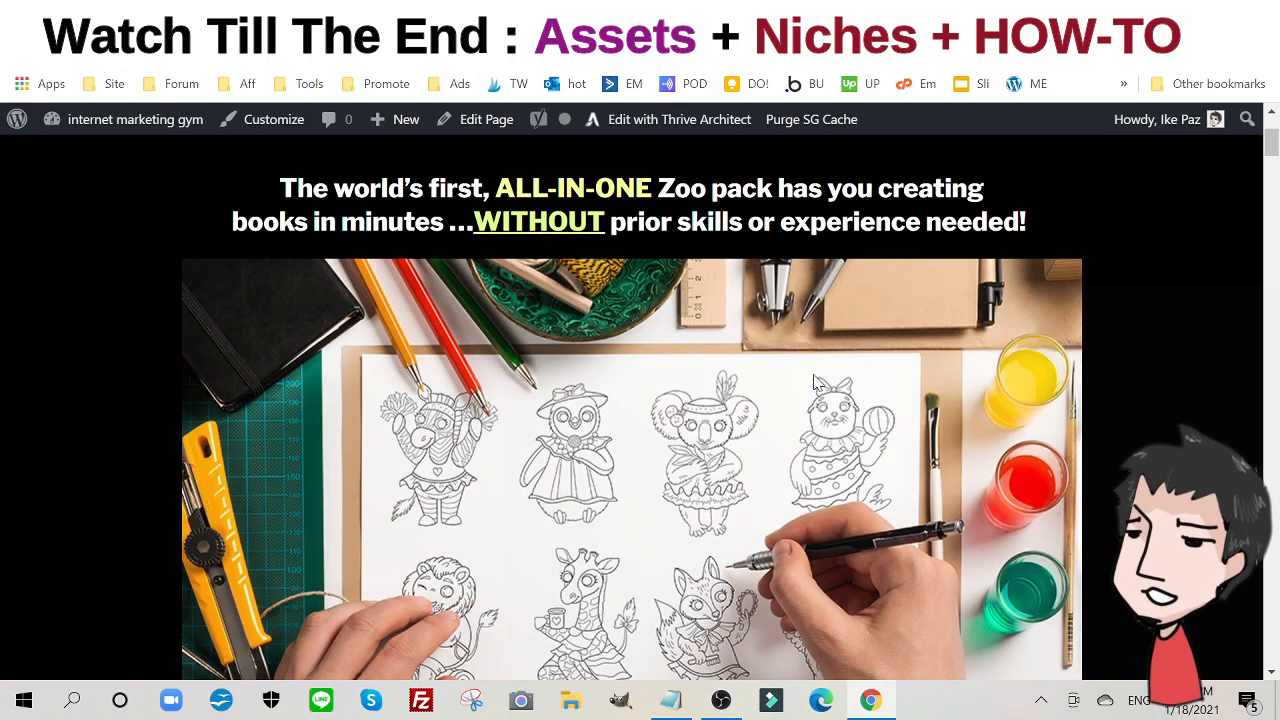